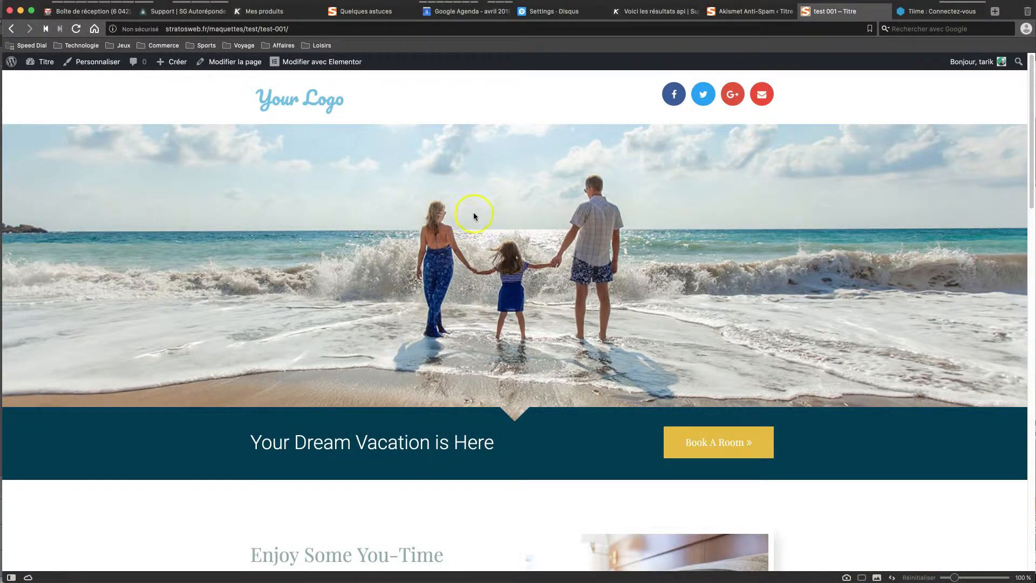
- Examine the published test 001 page from the header and hero image through the content blocks to the closing booking banner
{"action": "scroll", "coordinate": [477, 232], "scroll_direction": "down", "scroll_amount": 5}
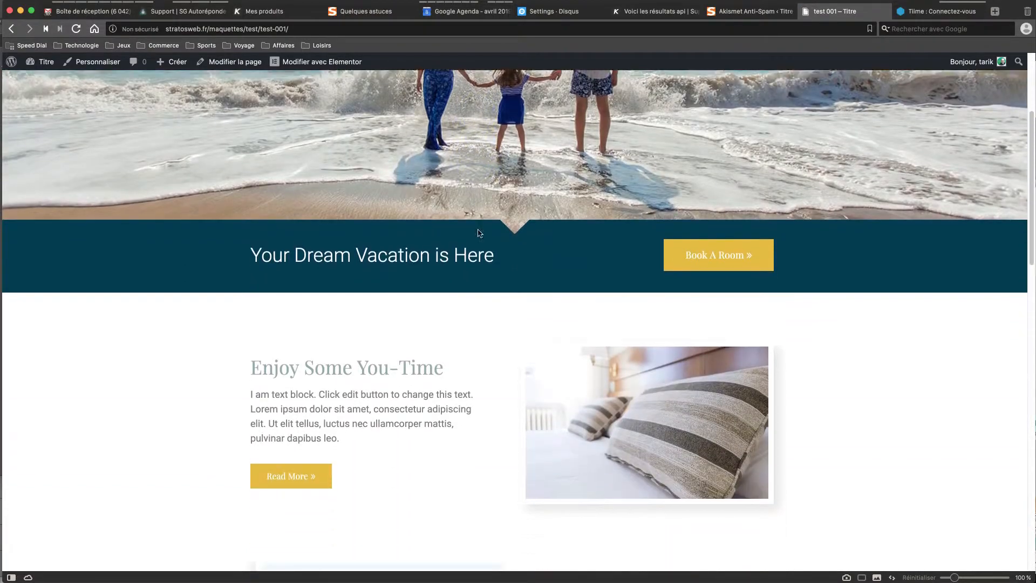
{"action": "scroll", "coordinate": [478, 233], "scroll_direction": "down", "scroll_amount": 8}
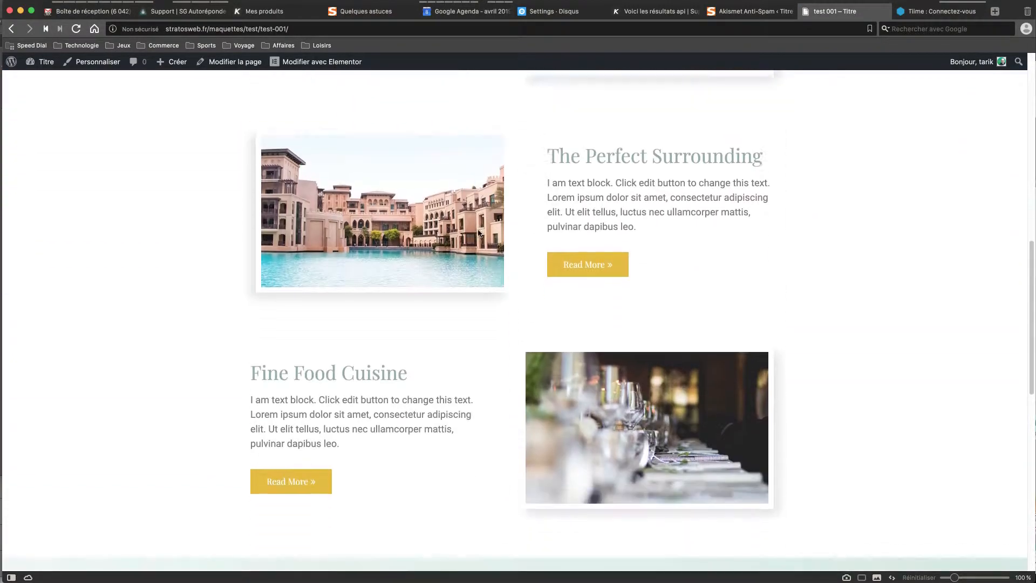
{"action": "scroll", "coordinate": [478, 233], "scroll_direction": "down", "scroll_amount": 7}
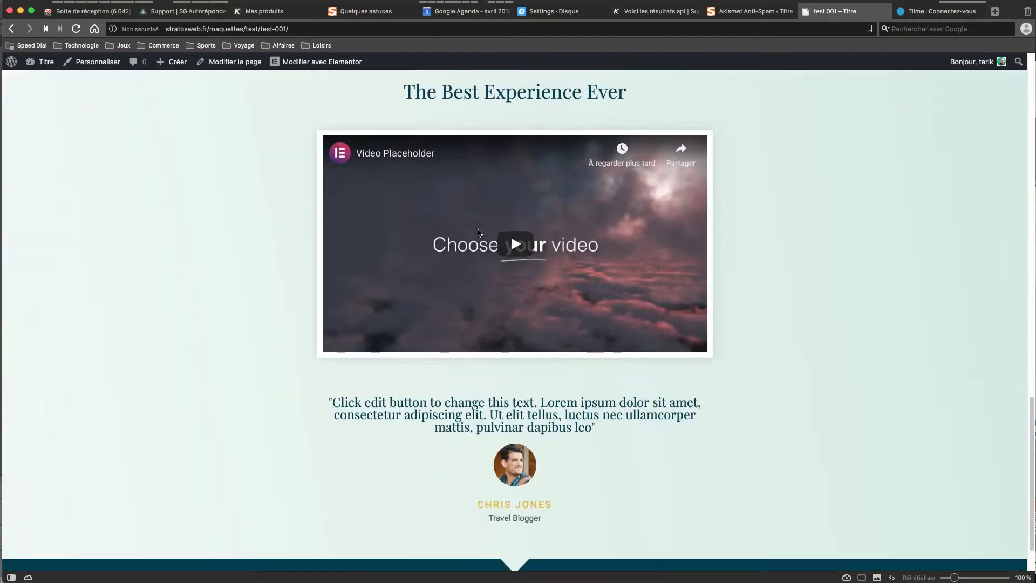
{"action": "scroll", "coordinate": [479, 233], "scroll_direction": "down", "scroll_amount": 1}
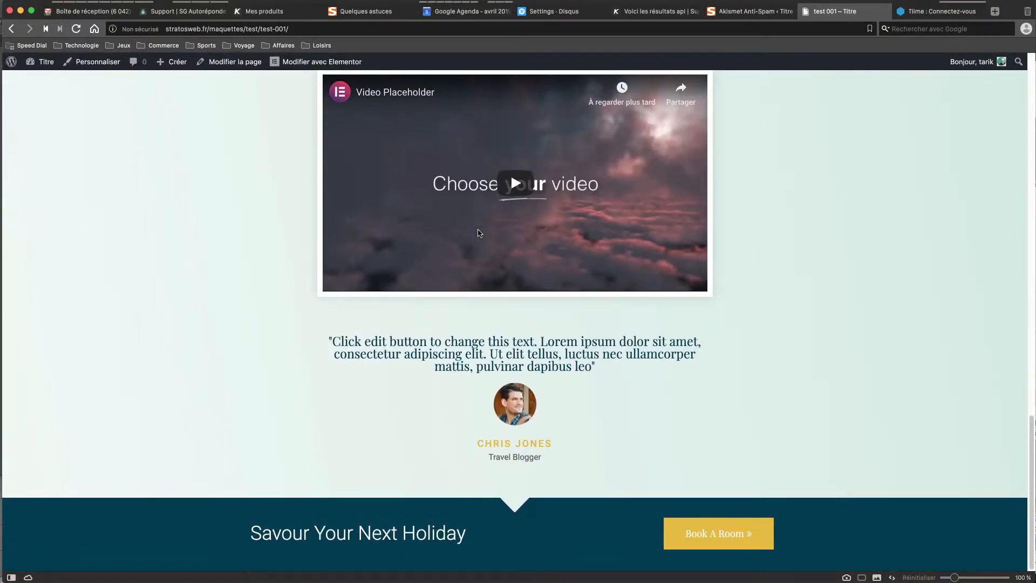
{"action": "scroll", "coordinate": [501, 235], "scroll_direction": "up", "scroll_amount": 9}
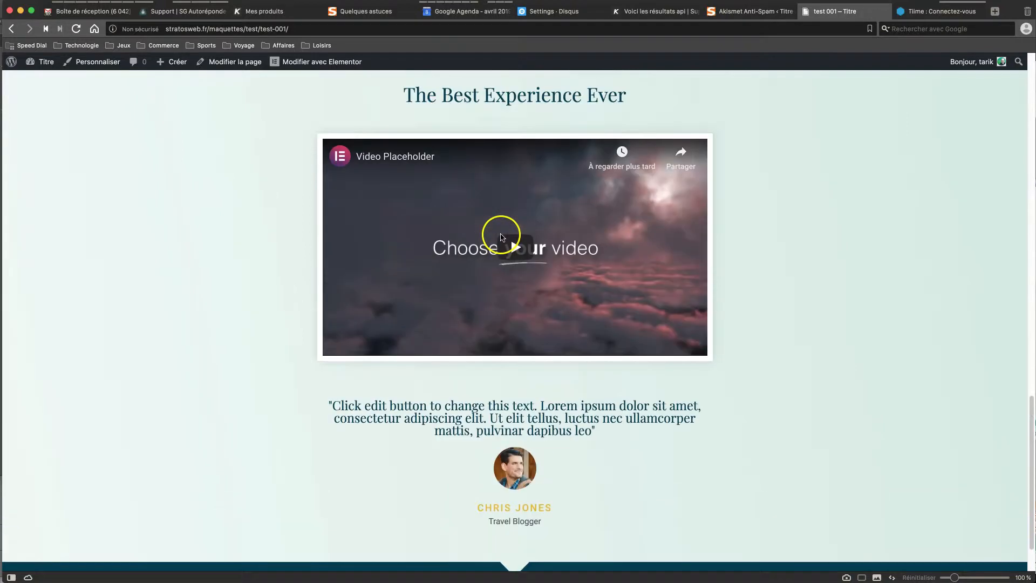
{"action": "scroll", "coordinate": [500, 235], "scroll_direction": "up", "scroll_amount": 11}
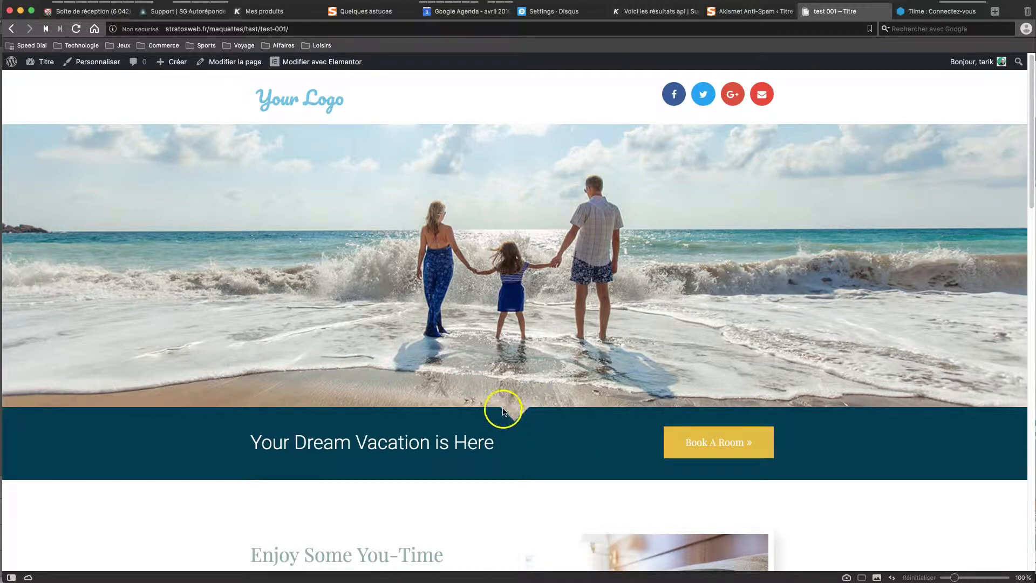
{"action": "scroll", "coordinate": [502, 436], "scroll_direction": "down", "scroll_amount": 6}
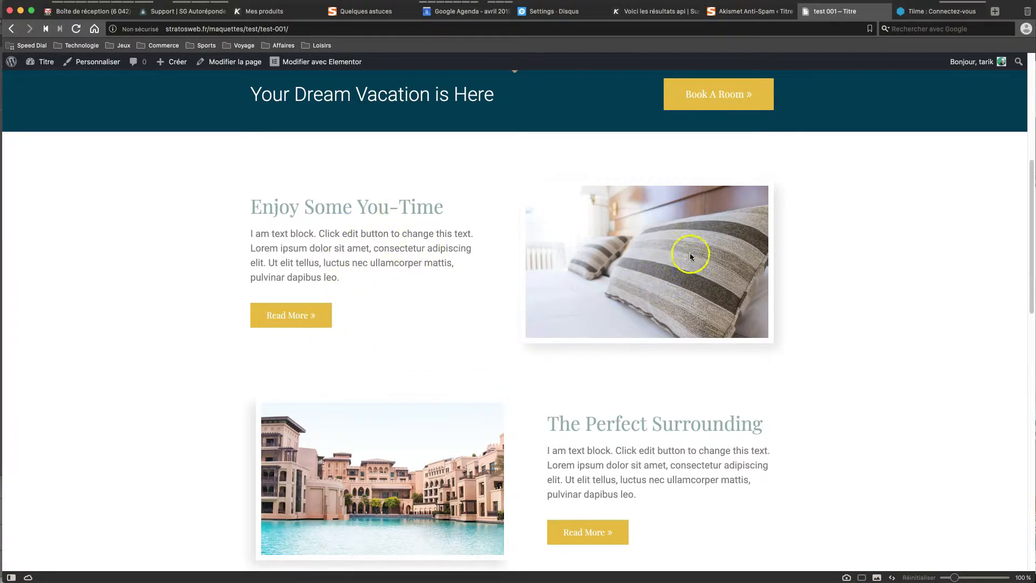
{"action": "scroll", "coordinate": [467, 328], "scroll_direction": "down", "scroll_amount": 5}
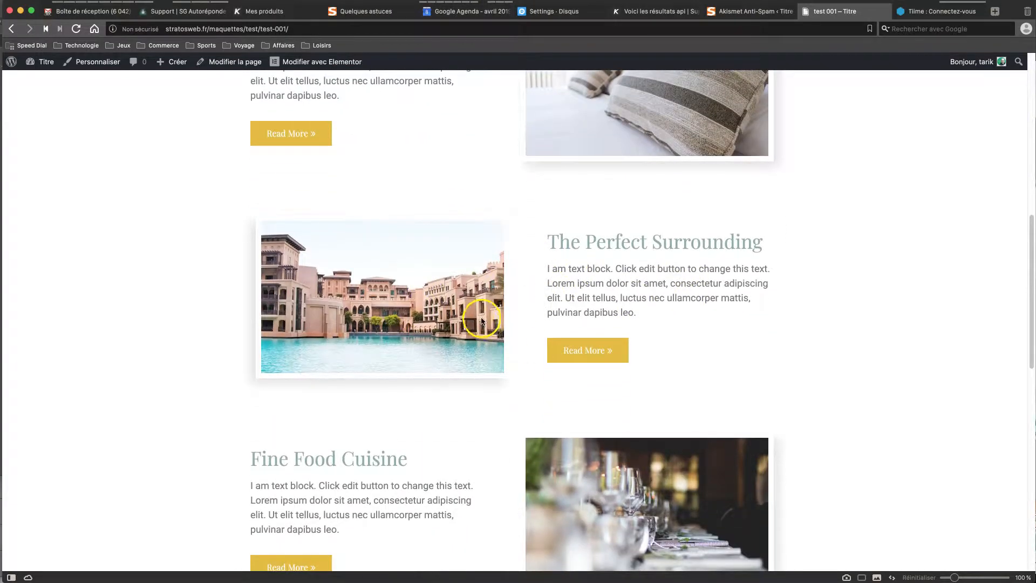
{"action": "scroll", "coordinate": [481, 323], "scroll_direction": "down", "scroll_amount": 5}
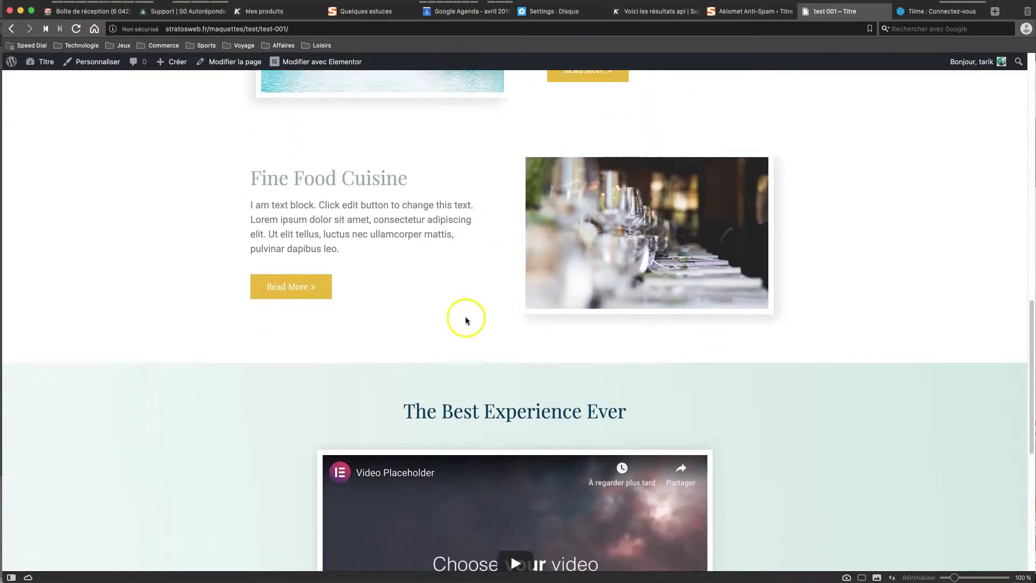
{"action": "scroll", "coordinate": [377, 297], "scroll_direction": "down", "scroll_amount": 4}
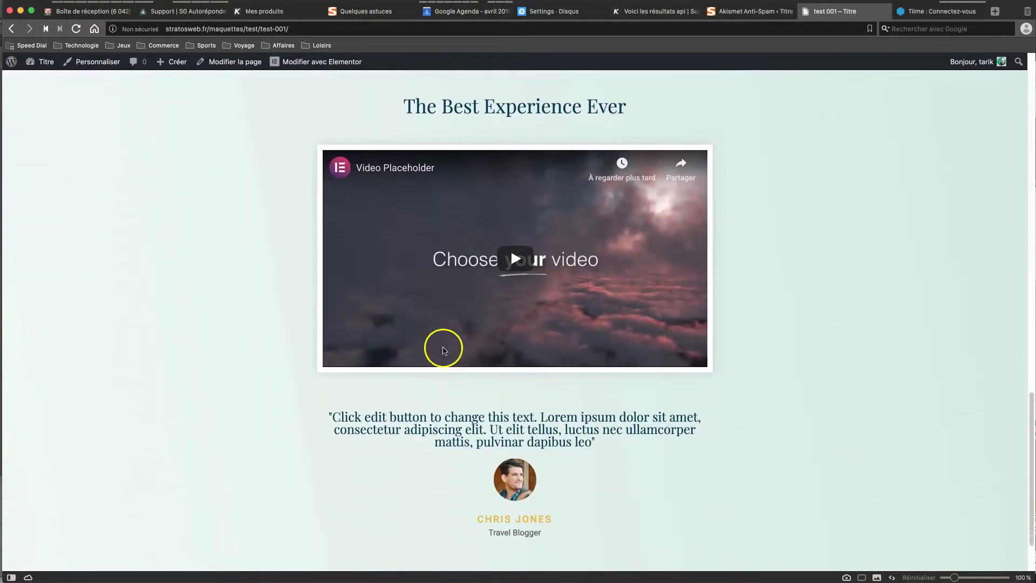
{"action": "scroll", "coordinate": [440, 389], "scroll_direction": "down", "scroll_amount": 1}
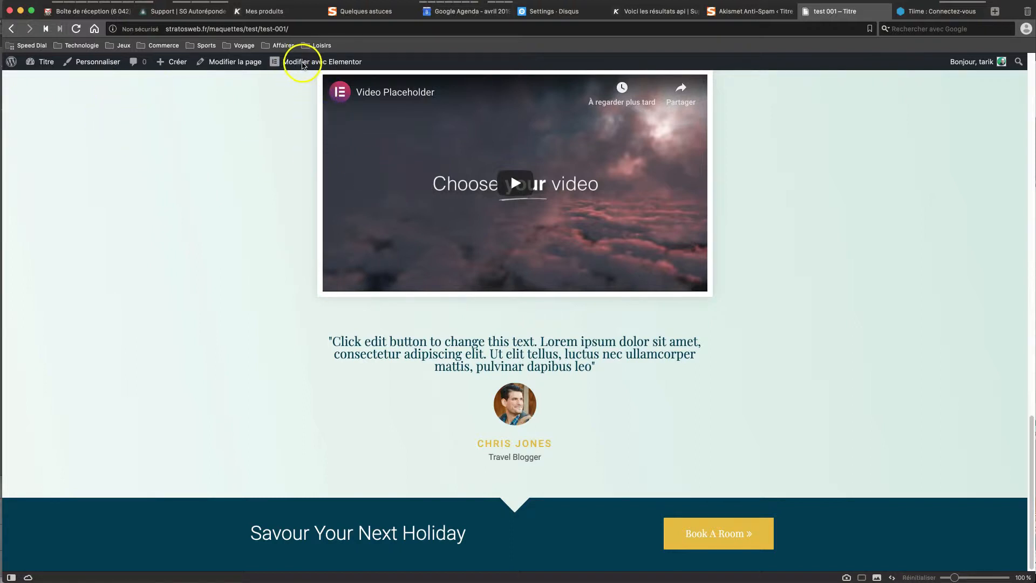
- Open the page in the Elementor editor and delete the header's logo column and social icons column
{"action": "left_click", "coordinate": [301, 62]}
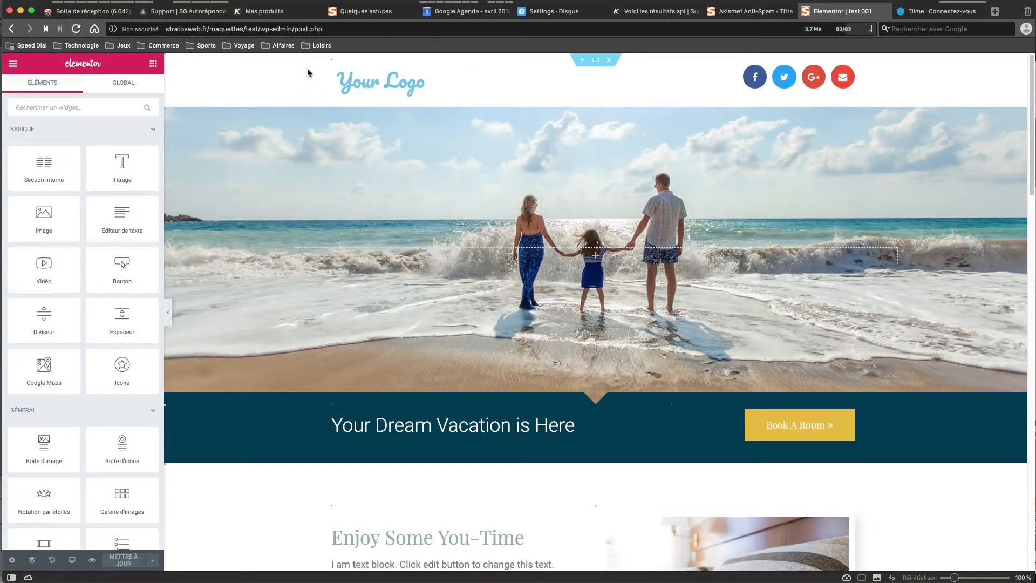
{"action": "left_click", "coordinate": [321, 88]}
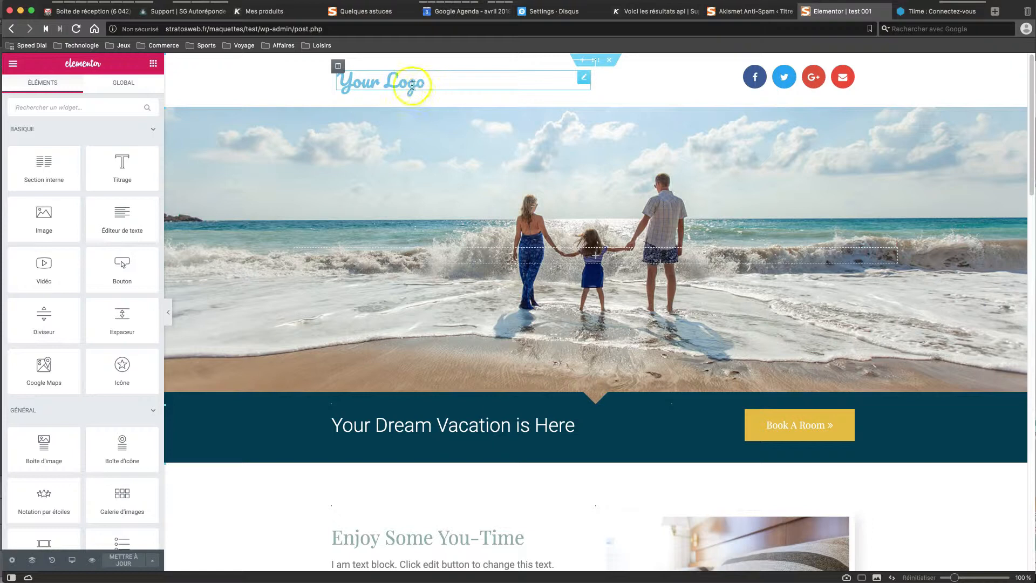
{"action": "right_click", "coordinate": [338, 66]}
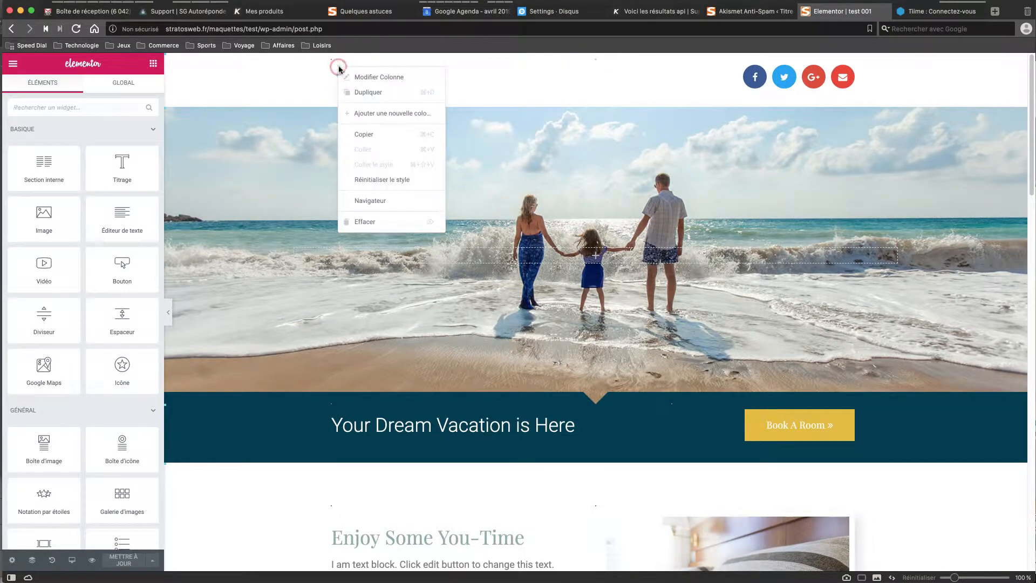
{"action": "left_click", "coordinate": [370, 222]}
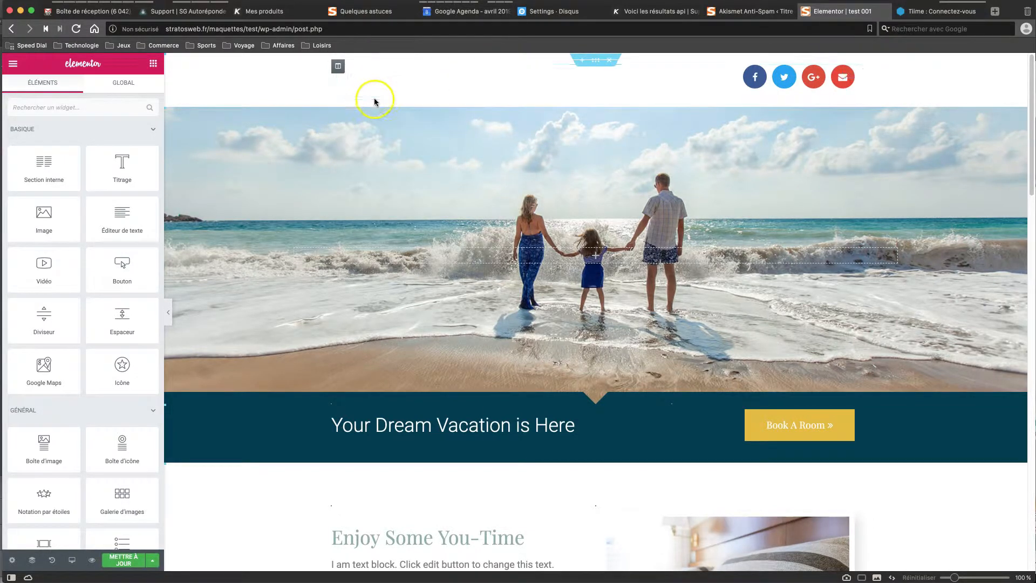
{"action": "right_click", "coordinate": [338, 67]}
{"action": "left_click", "coordinate": [387, 222]}
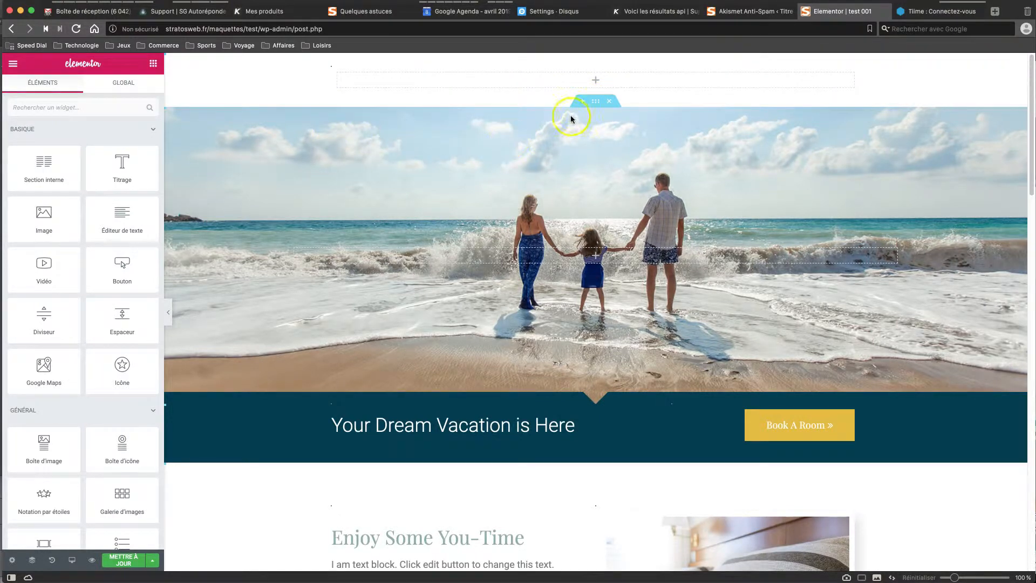
- Remove the beach family background image from the hero section's style settings
{"action": "left_click", "coordinate": [596, 102]}
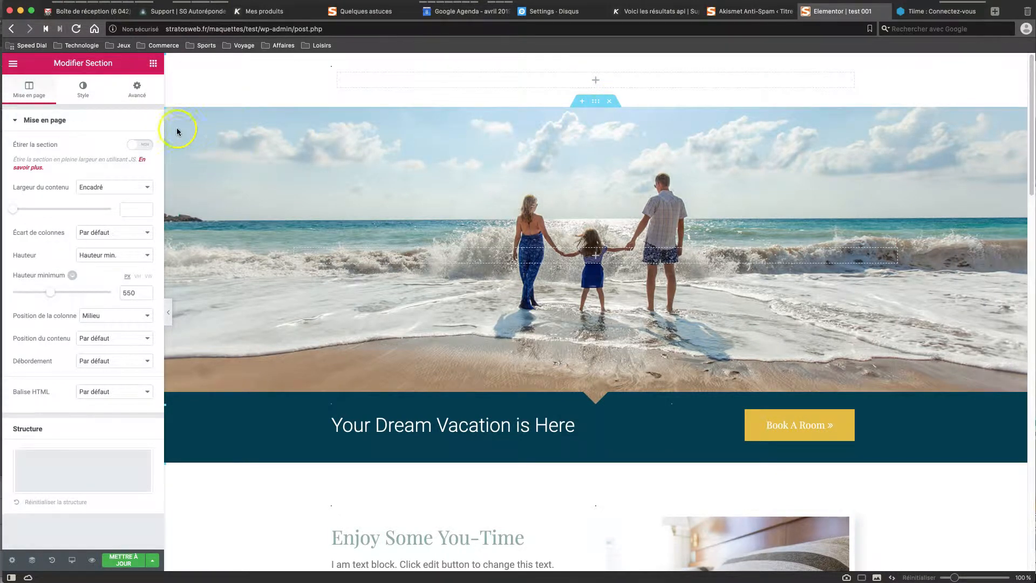
{"action": "left_click", "coordinate": [83, 89]}
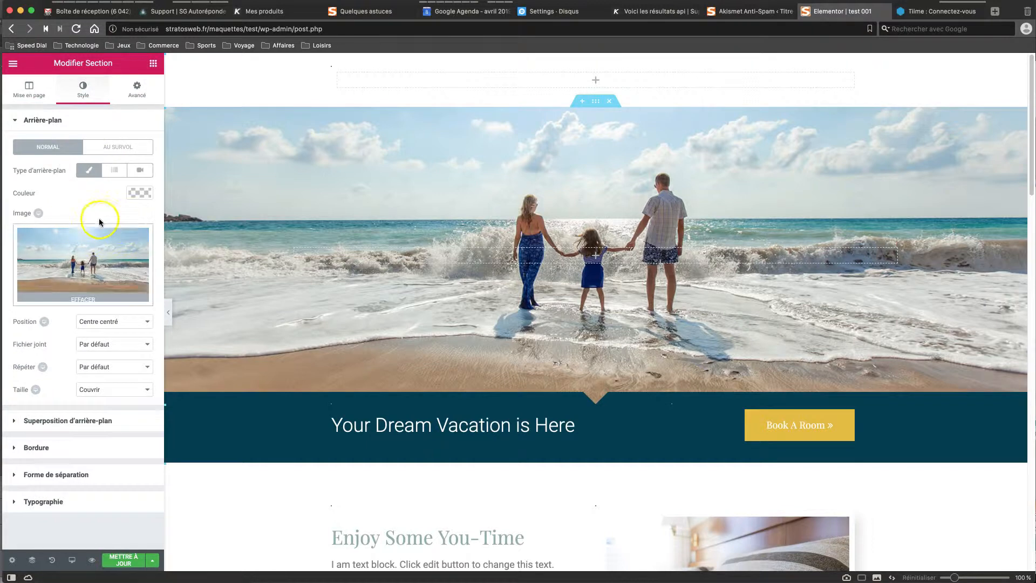
{"action": "left_click", "coordinate": [88, 296]}
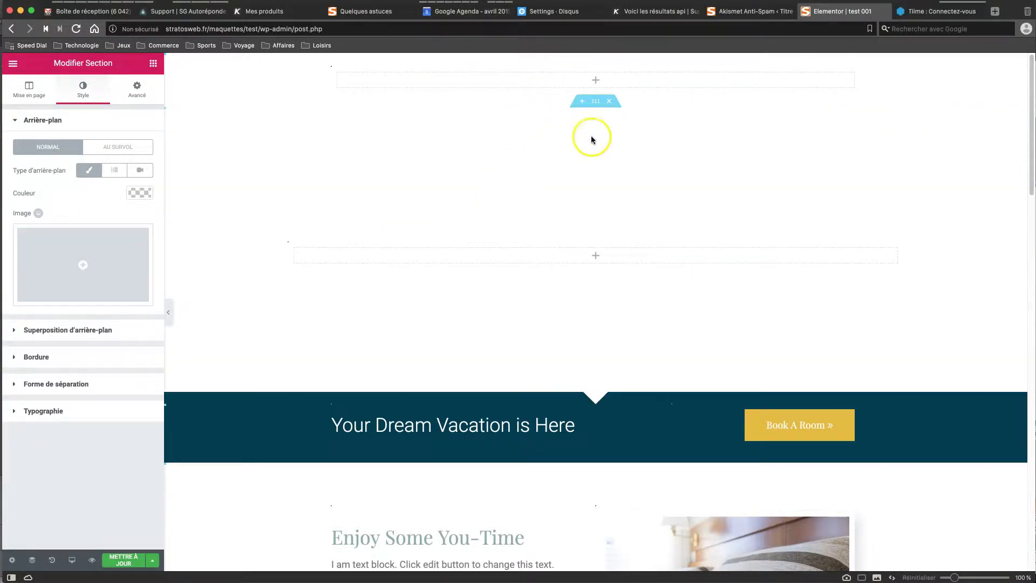
{"action": "mouse_move", "coordinate": [607, 398]}
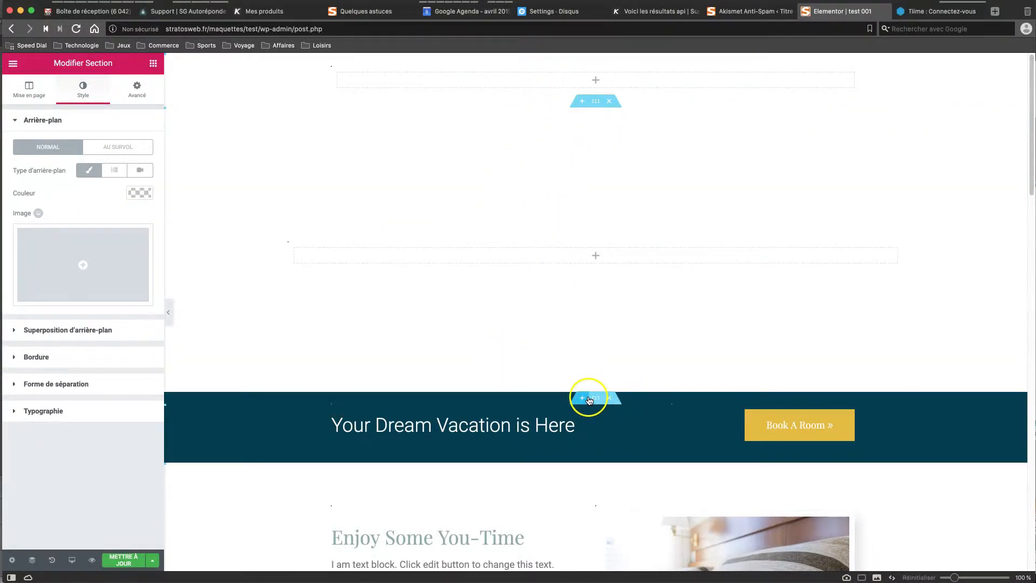
{"action": "left_click", "coordinate": [610, 399]}
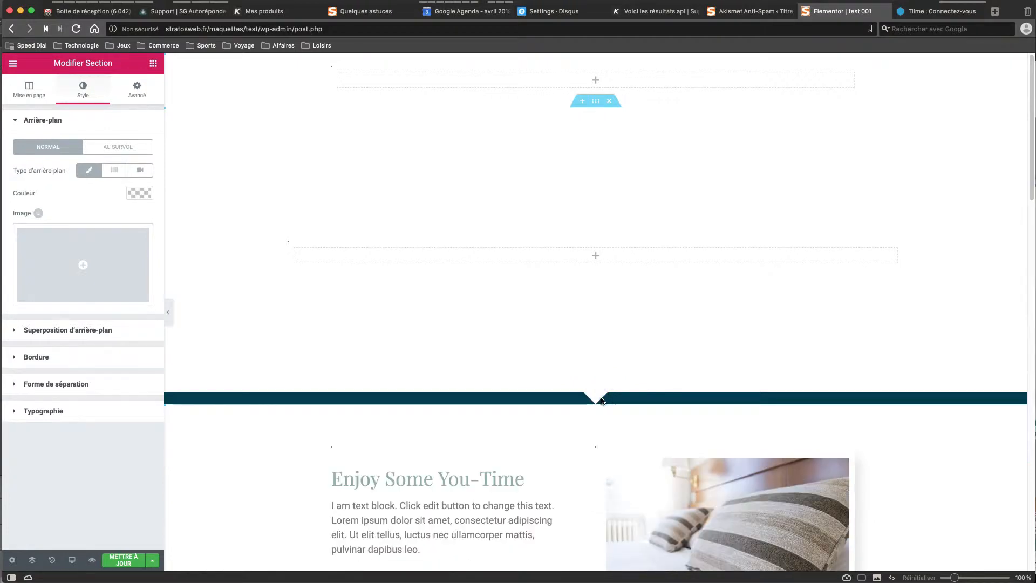
{"action": "mouse_move", "coordinate": [606, 398]}
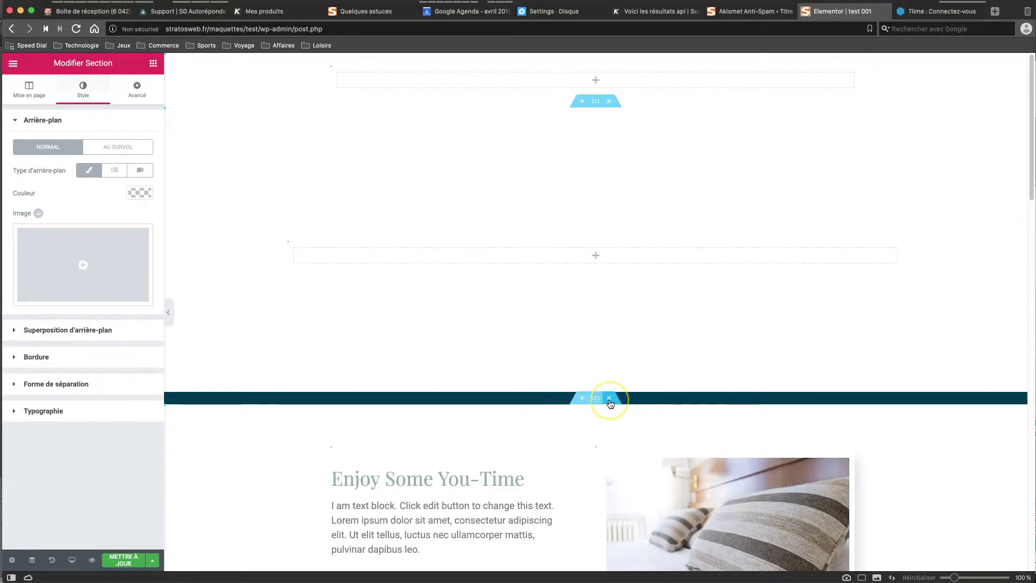
{"action": "key", "text": "super+z"}
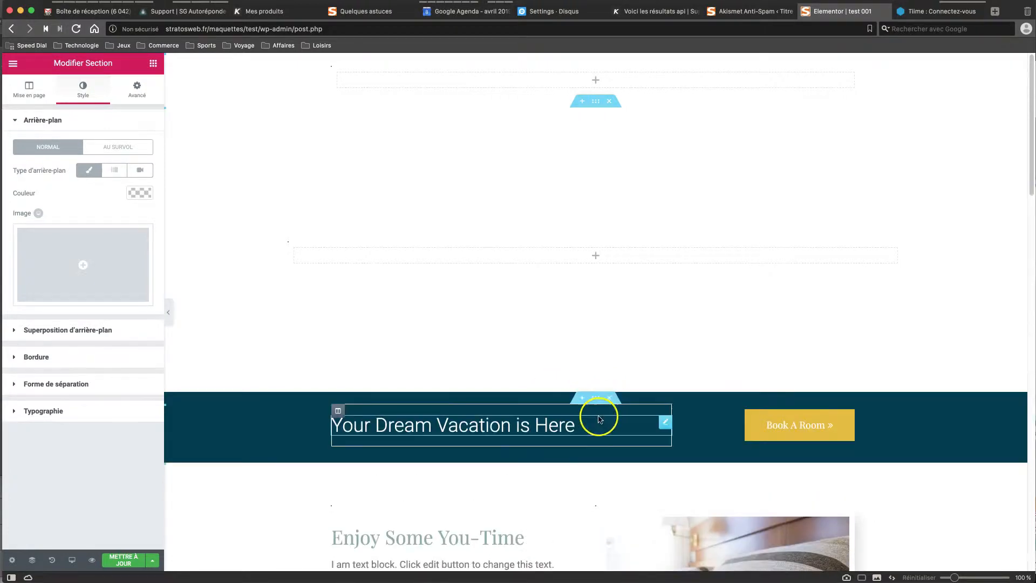
- Delete the "Your Dream Vacation is Here" heading column and the "Book A Room" button column from the dark blue band
{"action": "scroll", "coordinate": [599, 419], "scroll_direction": "down", "scroll_amount": 2}
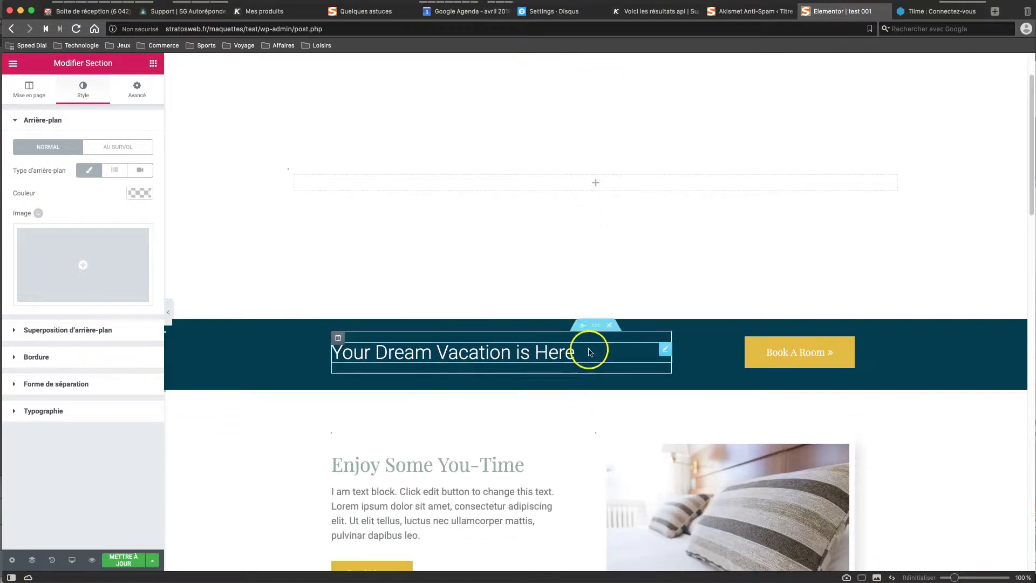
{"action": "right_click", "coordinate": [337, 339]}
{"action": "left_click", "coordinate": [382, 493]}
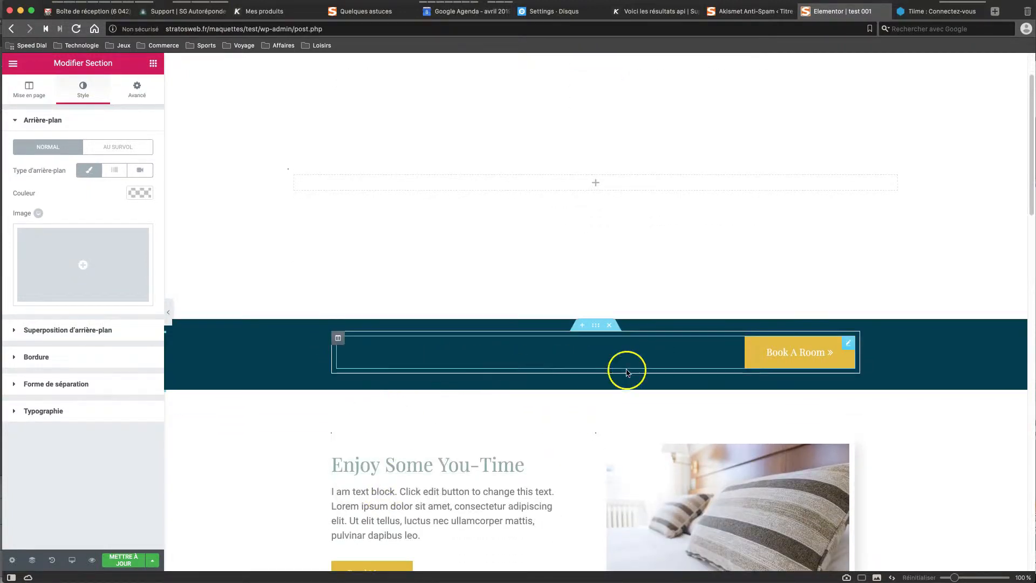
{"action": "right_click", "coordinate": [851, 344]}
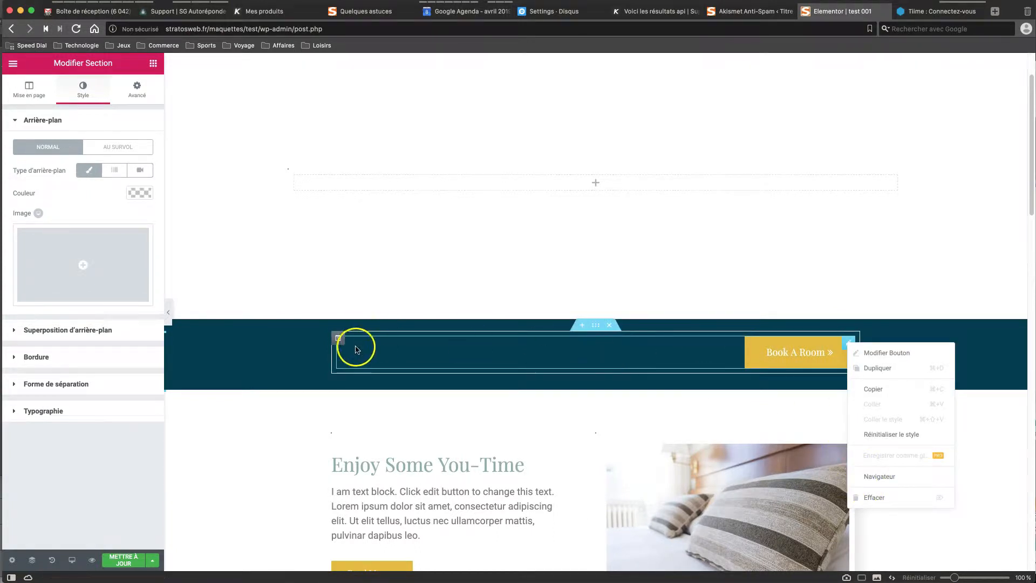
{"action": "right_click", "coordinate": [338, 338]}
{"action": "left_click", "coordinate": [366, 491]}
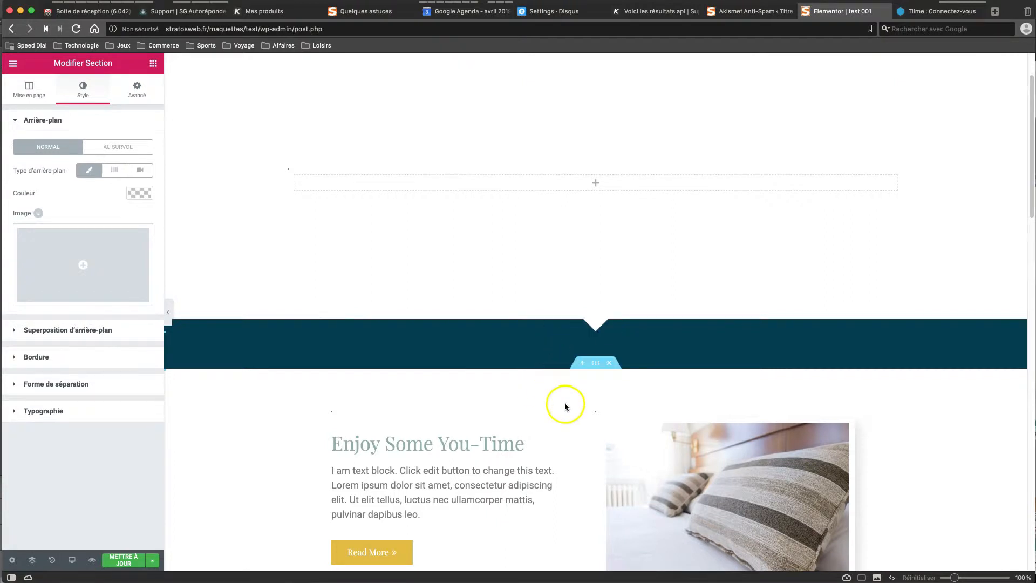
- Delete the text column and the pillow image column of the "Enjoy Some You-Time" section
{"action": "scroll", "coordinate": [582, 401], "scroll_direction": "down", "scroll_amount": 3}
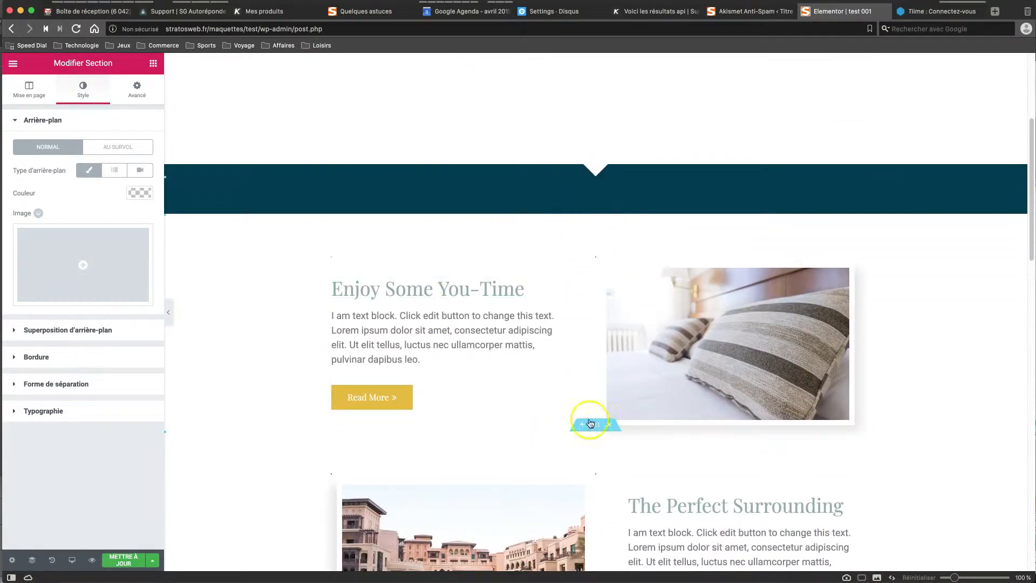
{"action": "right_click", "coordinate": [338, 264]}
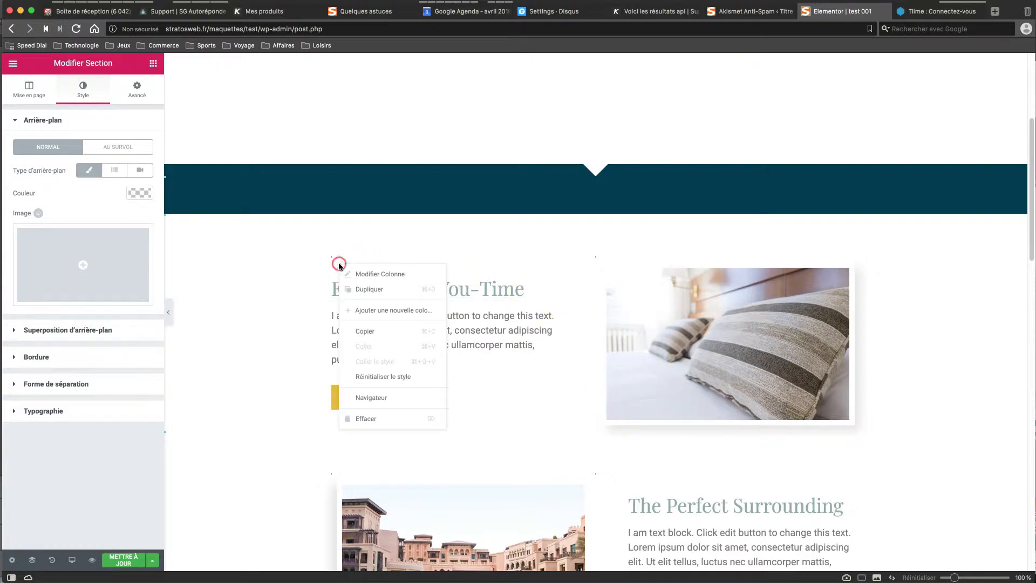
{"action": "left_click", "coordinate": [377, 419]}
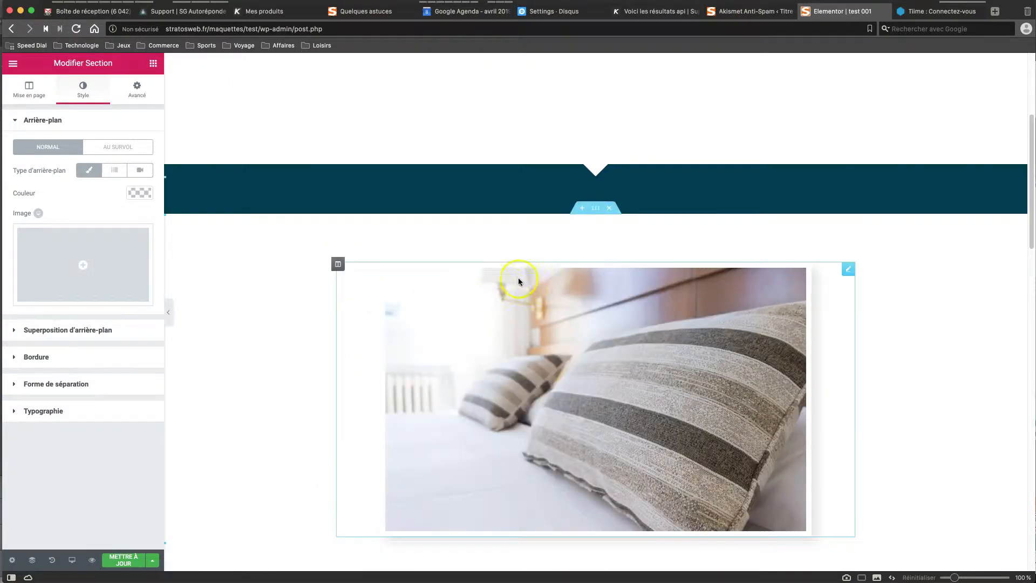
{"action": "right_click", "coordinate": [338, 263]}
{"action": "left_click", "coordinate": [359, 418]}
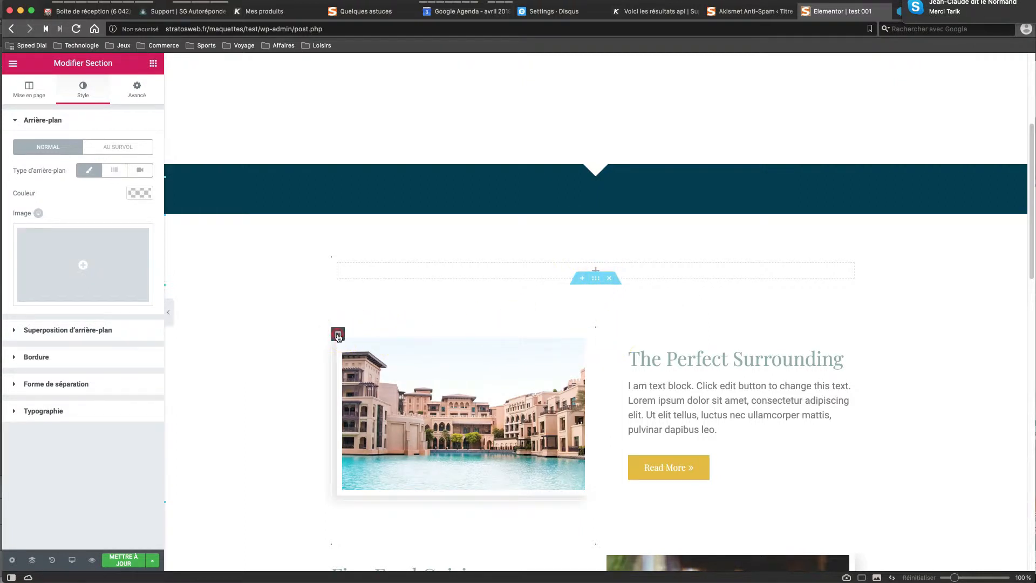
- Delete the building image column and the text column of the "The Perfect Surrounding" section
{"action": "right_click", "coordinate": [339, 337]}
{"action": "left_click", "coordinate": [378, 487]}
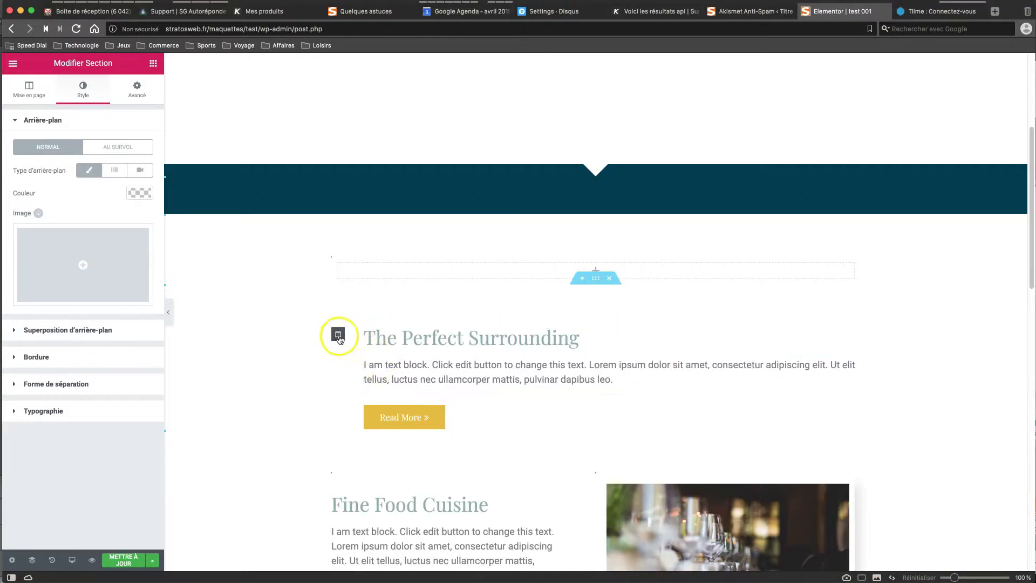
{"action": "right_click", "coordinate": [339, 337]}
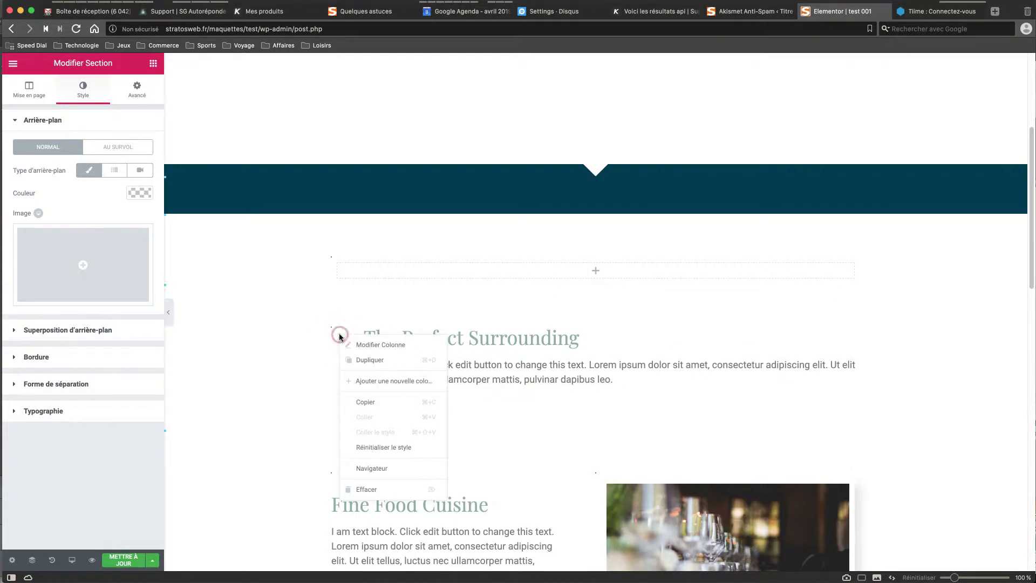
{"action": "left_click", "coordinate": [386, 489]}
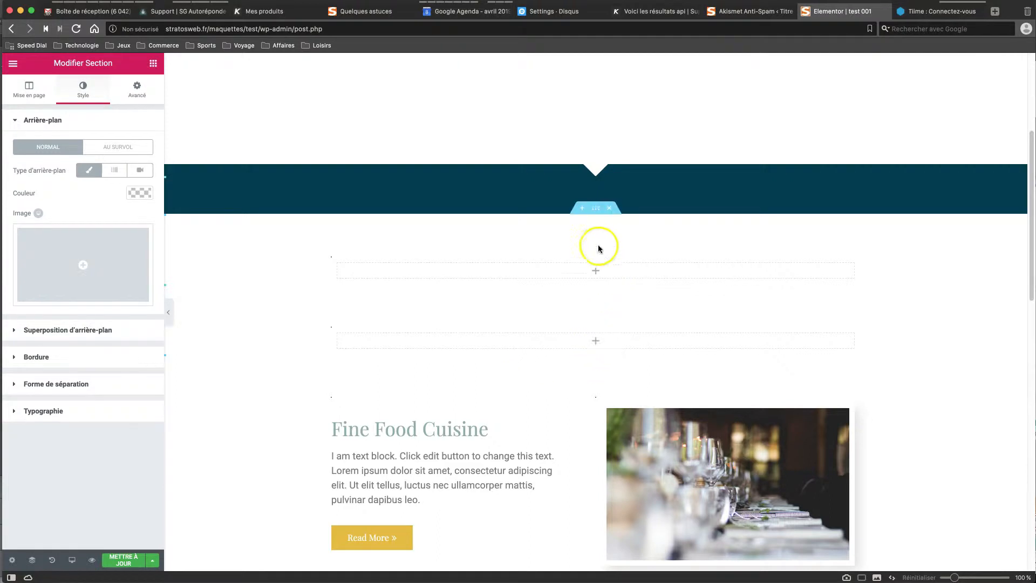
- Delete the text column and the dining table image column of the "Fine Food Cuisine" section
{"action": "right_click", "coordinate": [339, 403]}
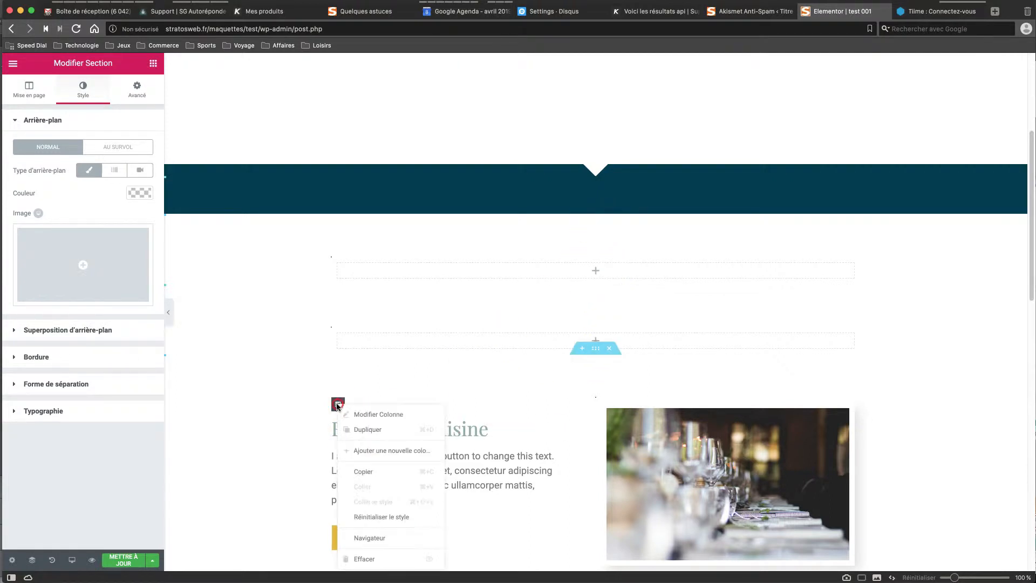
{"action": "left_click", "coordinate": [362, 556]}
{"action": "right_click", "coordinate": [341, 406]}
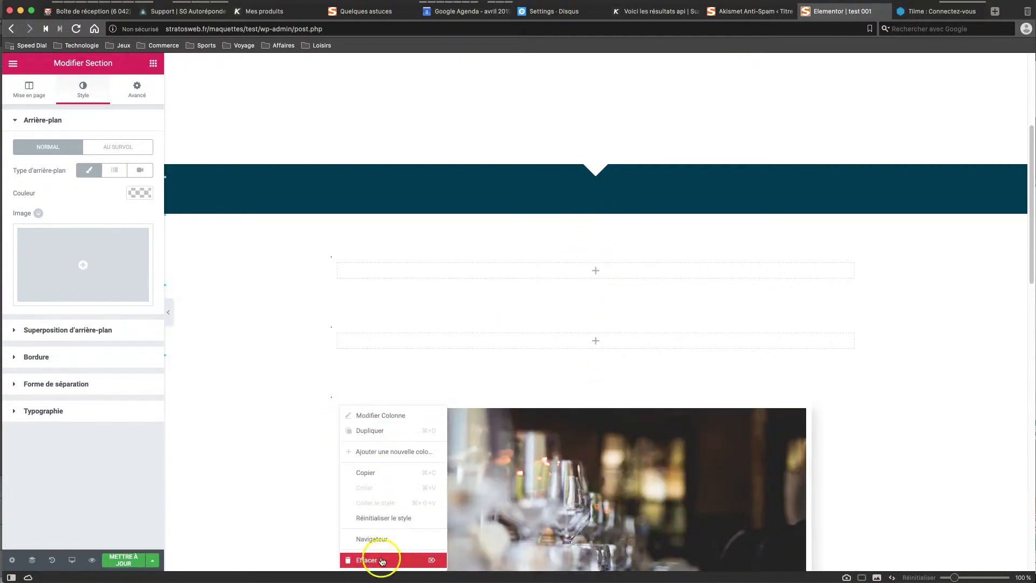
{"action": "left_click", "coordinate": [382, 560]}
- Delete the "The Best Experience Ever" column with its video and testimonial from the pale green section
{"action": "scroll", "coordinate": [574, 428], "scroll_direction": "down", "scroll_amount": 3}
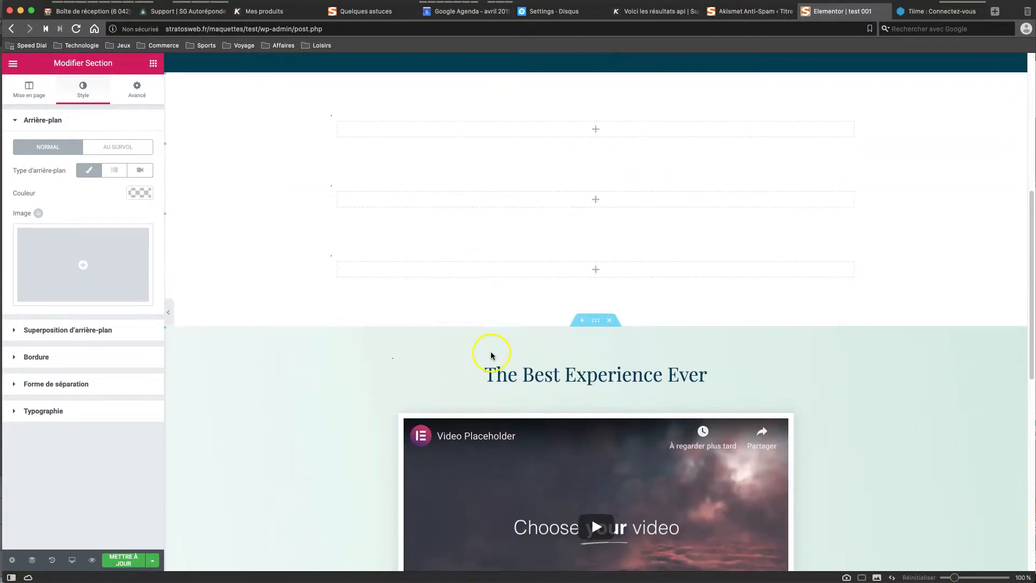
{"action": "scroll", "coordinate": [571, 364], "scroll_direction": "down", "scroll_amount": 4}
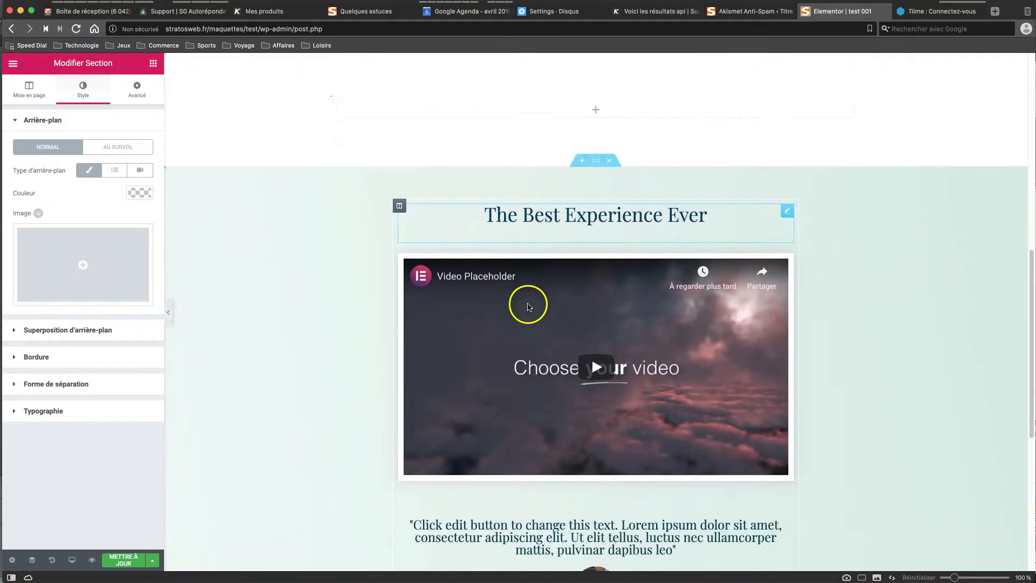
{"action": "scroll", "coordinate": [528, 295], "scroll_direction": "down", "scroll_amount": 2}
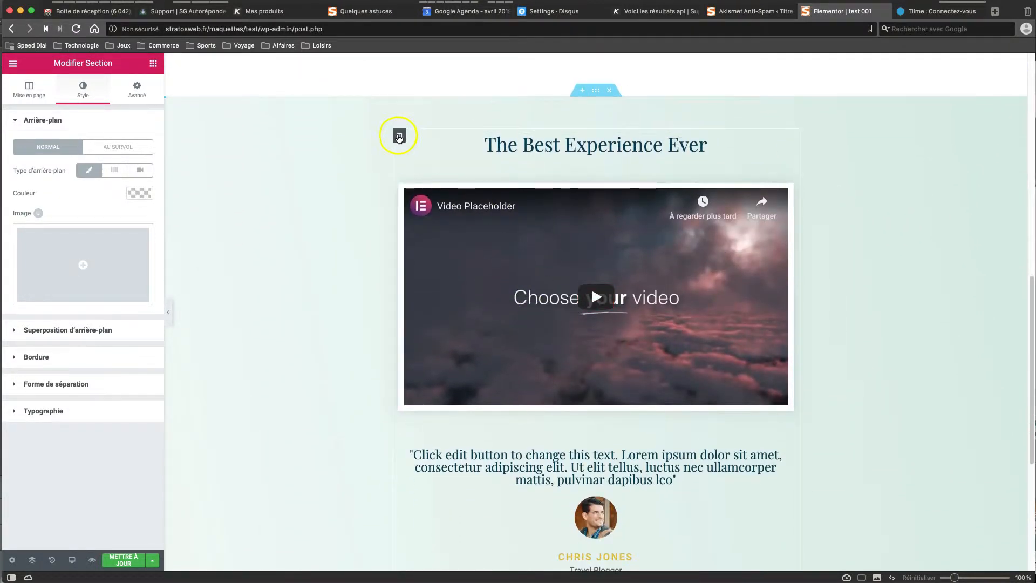
{"action": "right_click", "coordinate": [399, 137]}
{"action": "left_click", "coordinate": [429, 290]}
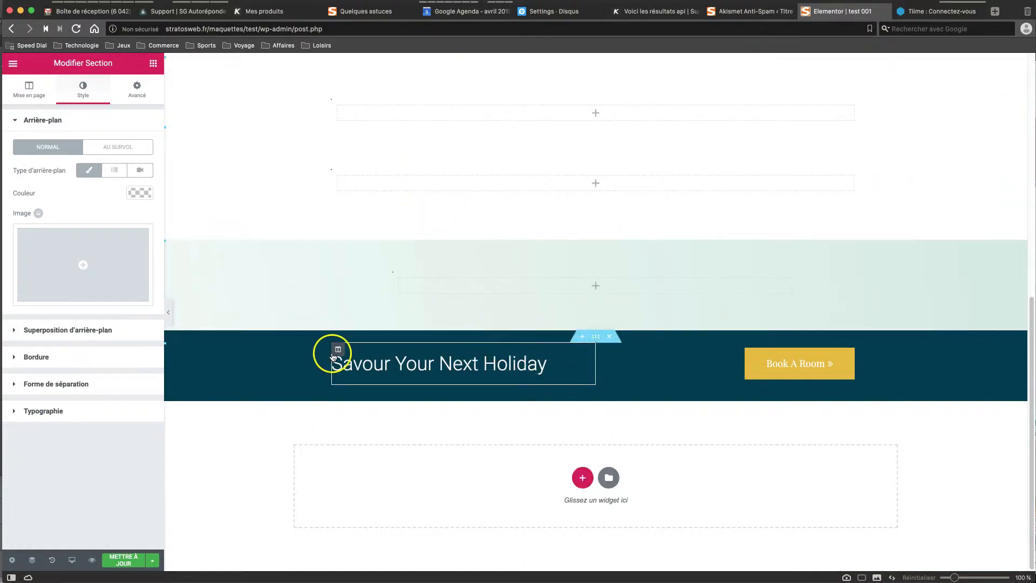
- Delete the "Savour Your Next Holiday" heading column and the "Book A Room" button column from the lower dark blue band
{"action": "right_click", "coordinate": [334, 350]}
{"action": "left_click", "coordinate": [365, 504]}
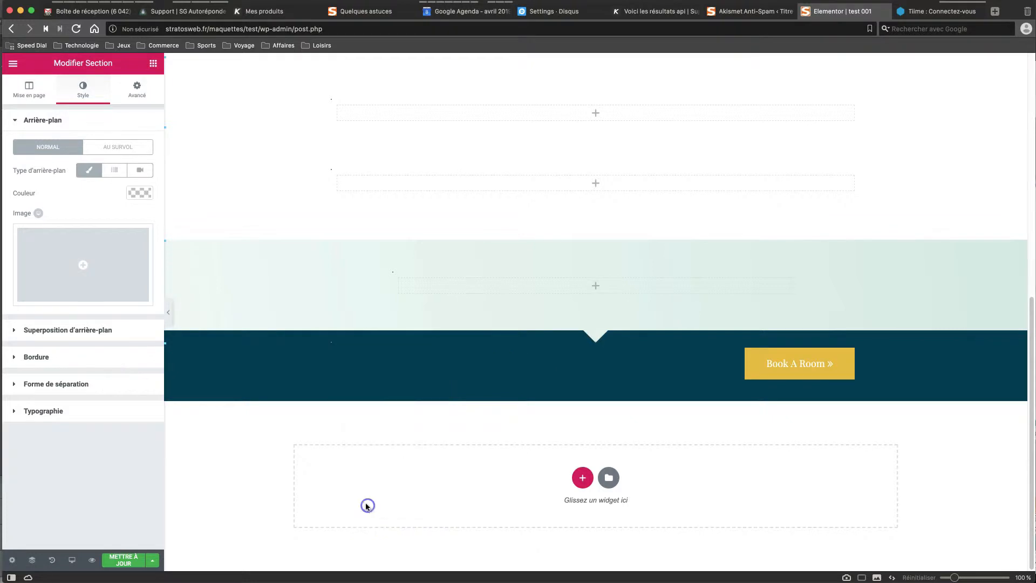
{"action": "right_click", "coordinate": [344, 352]}
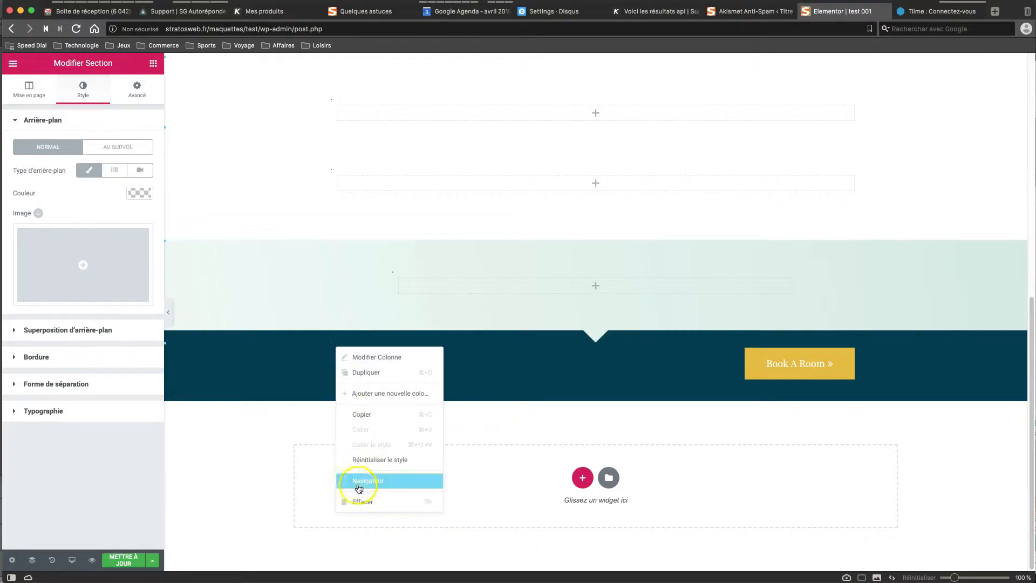
{"action": "left_click", "coordinate": [362, 501]}
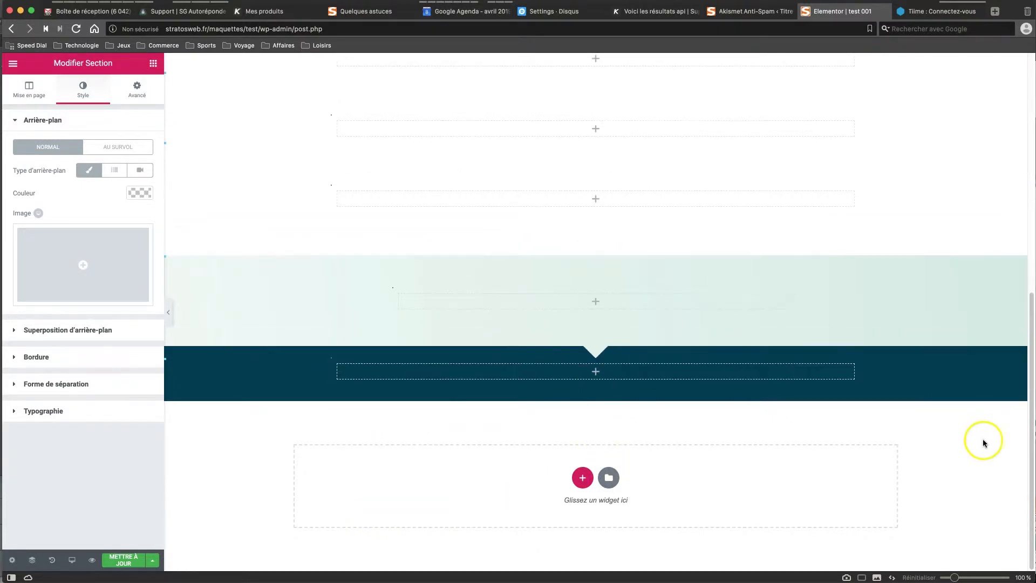
- Open the layout settings of the first section on the page
{"action": "scroll", "coordinate": [936, 402], "scroll_direction": "up", "scroll_amount": 5}
{"action": "scroll", "coordinate": [936, 402], "scroll_direction": "up", "scroll_amount": 3}
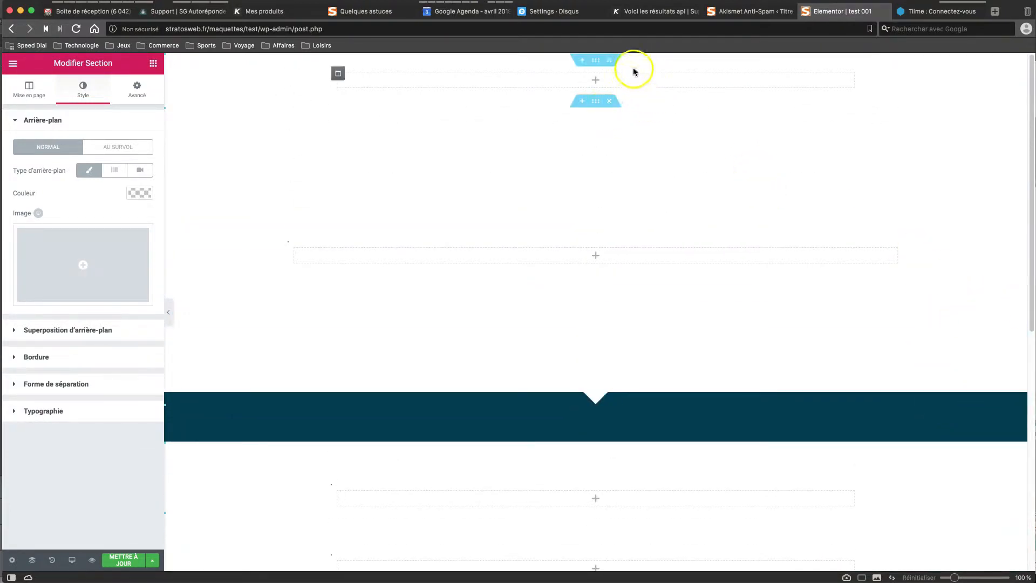
{"action": "left_click", "coordinate": [597, 61]}
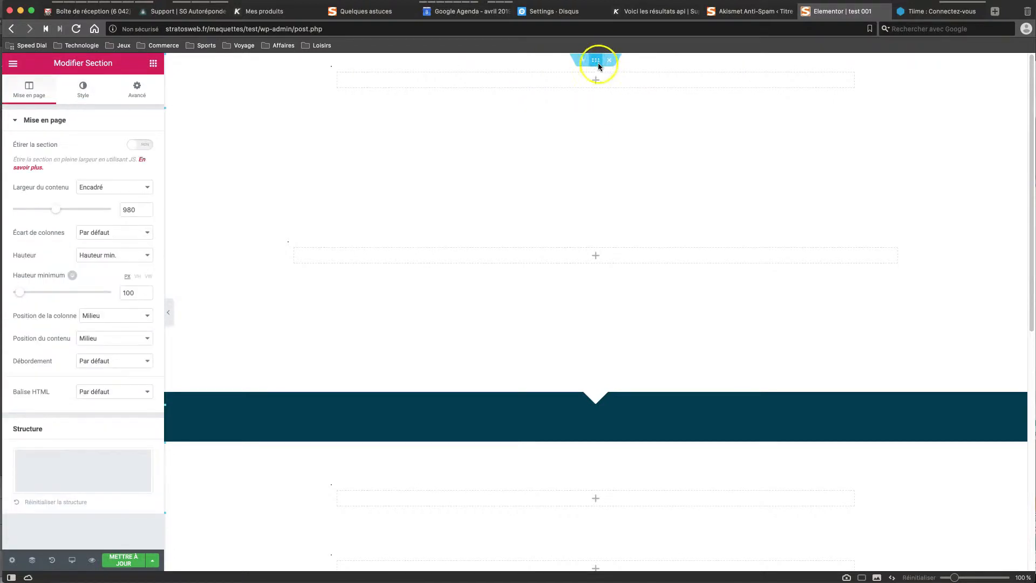
- Add an empty one-column section below the last dark blue band
{"action": "scroll", "coordinate": [654, 380], "scroll_direction": "down", "scroll_amount": 10}
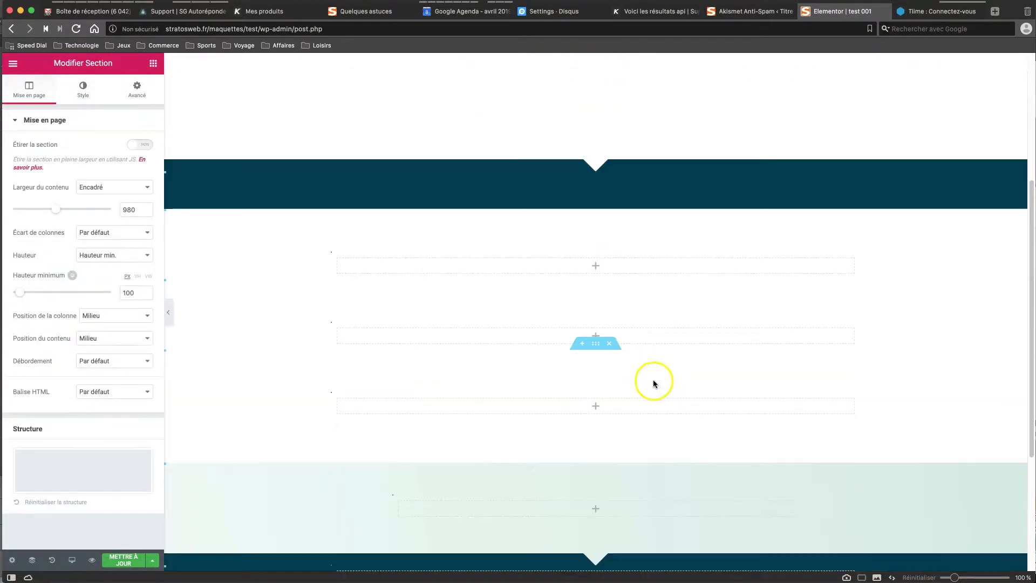
{"action": "left_click", "coordinate": [582, 503]}
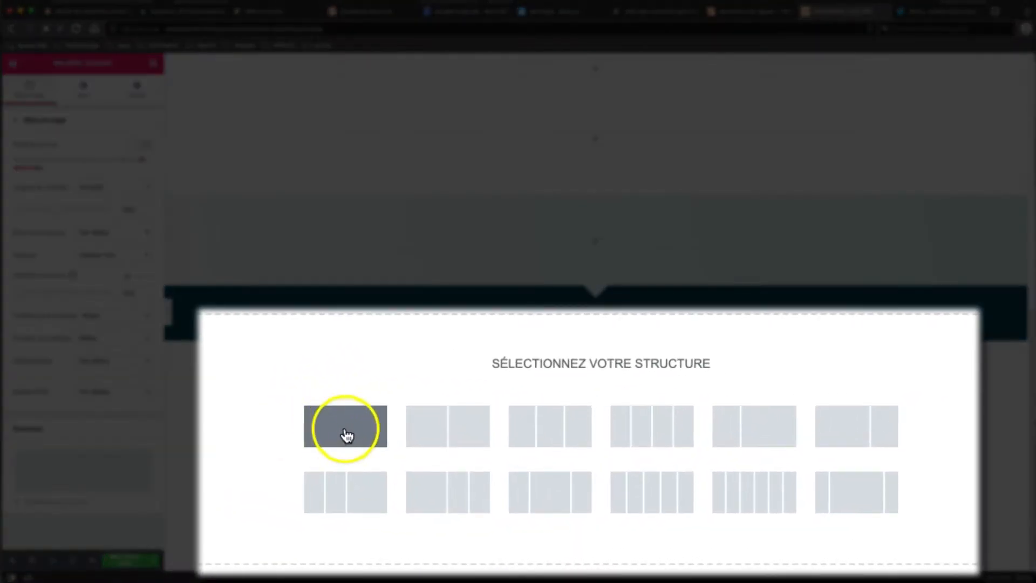
{"action": "left_click", "coordinate": [346, 435]}
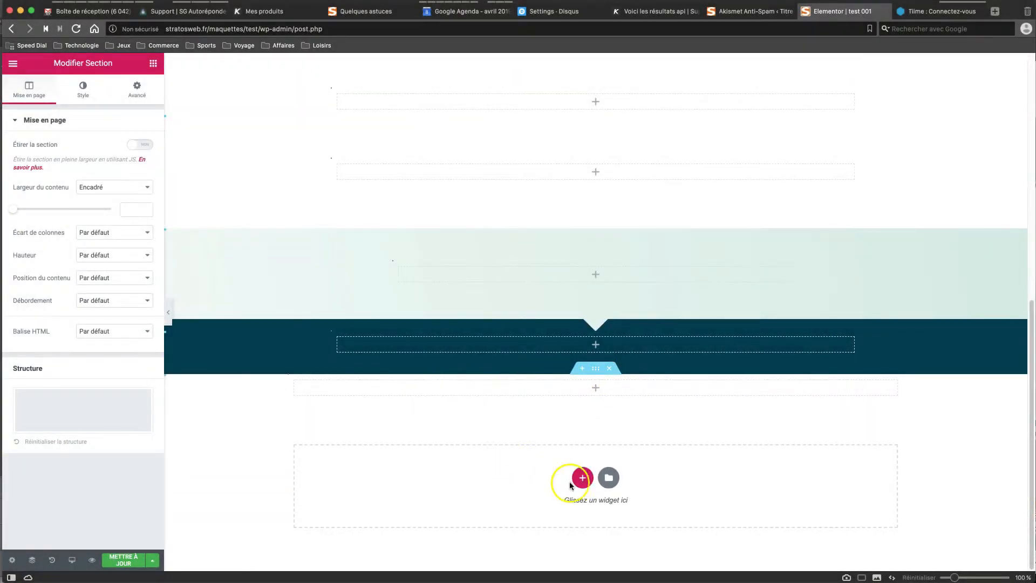
{"action": "left_click", "coordinate": [583, 478]}
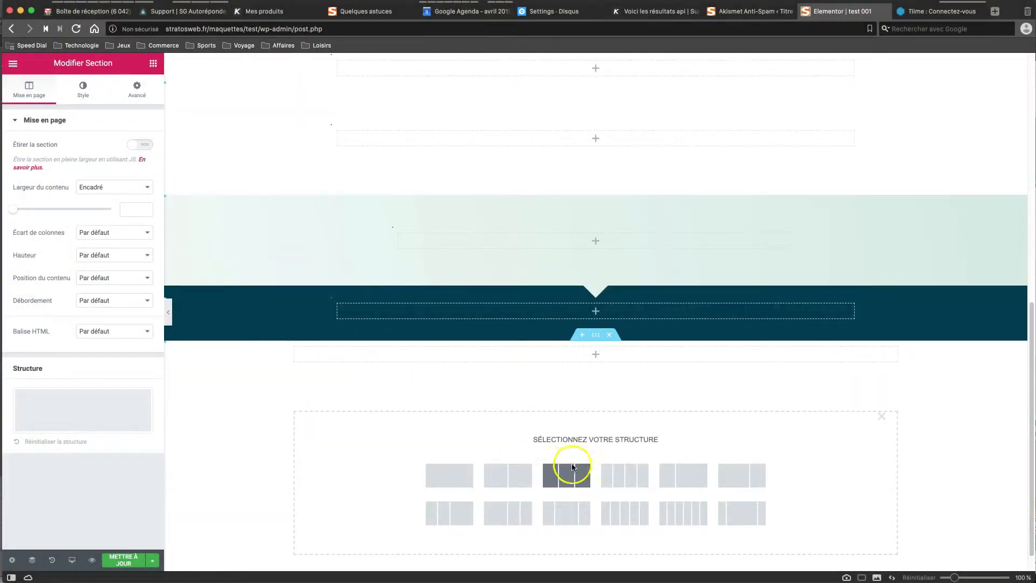
{"action": "left_click", "coordinate": [882, 417]}
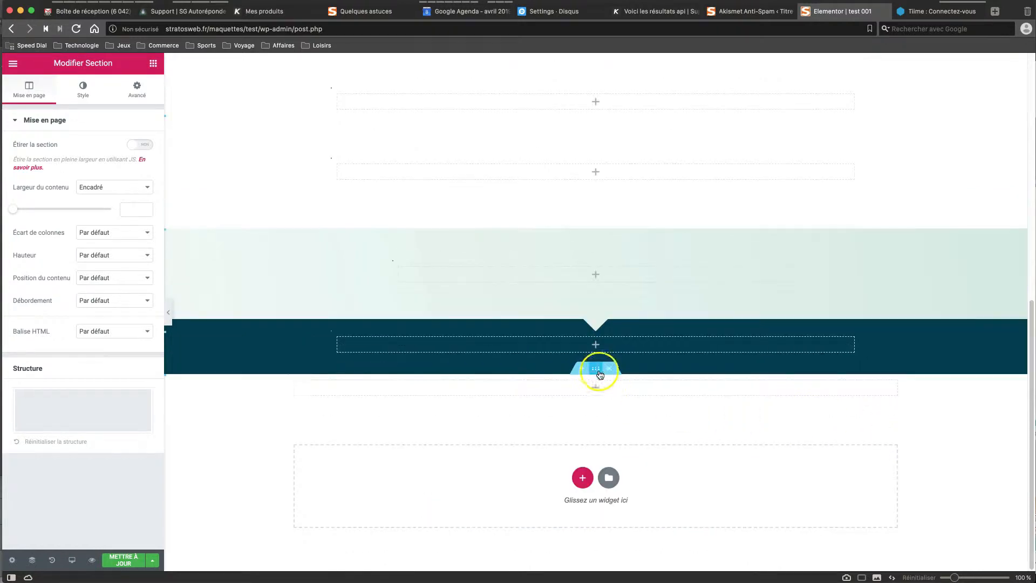
- Inspect the margin and padding settings of the newly added empty section
{"action": "left_click_drag", "start_coordinate": [595, 375], "coordinate": [598, 202]}
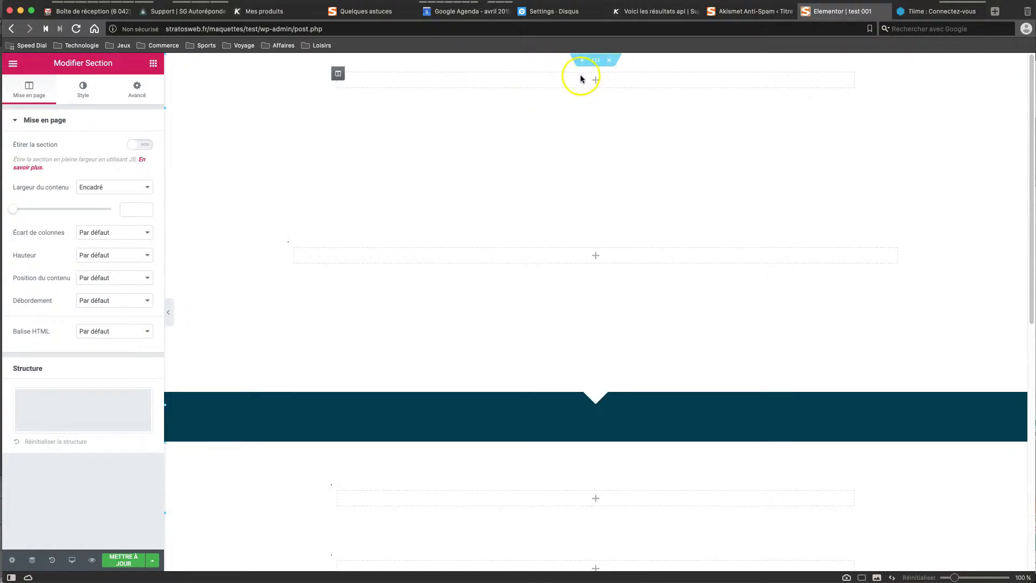
{"action": "scroll", "coordinate": [594, 282], "scroll_direction": "down", "scroll_amount": 8}
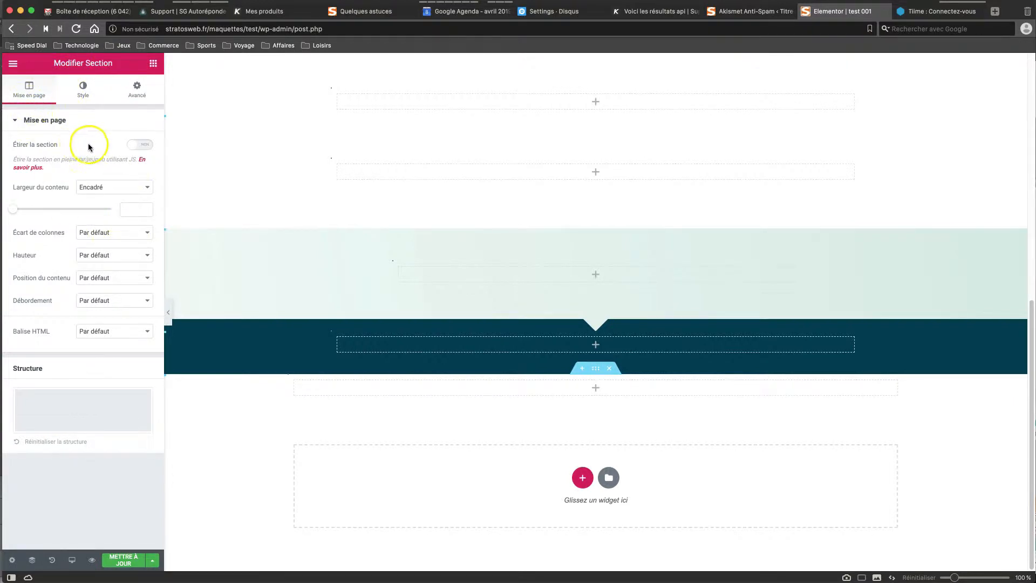
{"action": "left_click", "coordinate": [137, 88]}
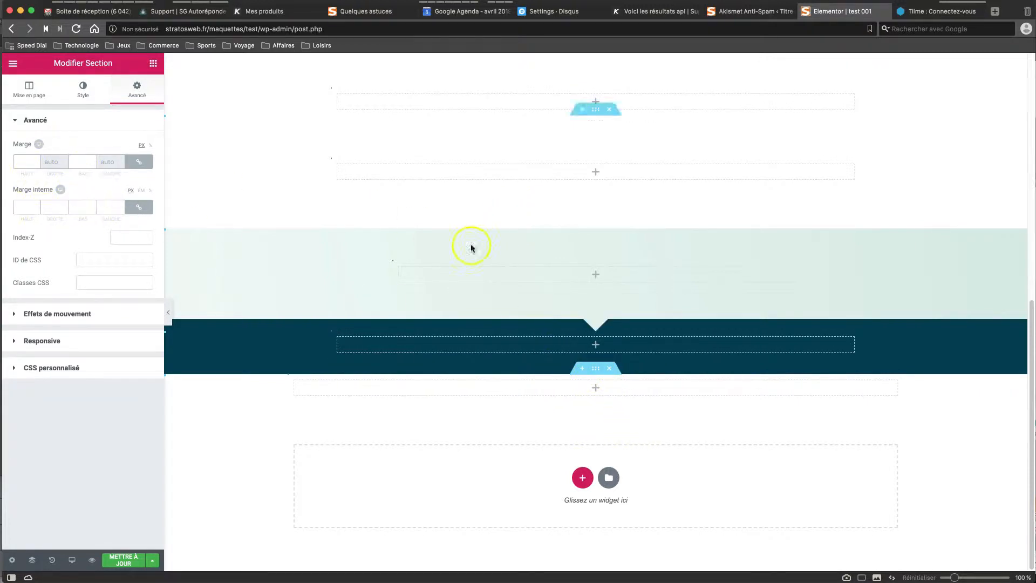
- Inspect the margin and padding settings of the first section on the page
{"action": "scroll", "coordinate": [588, 262], "scroll_direction": "up", "scroll_amount": 10}
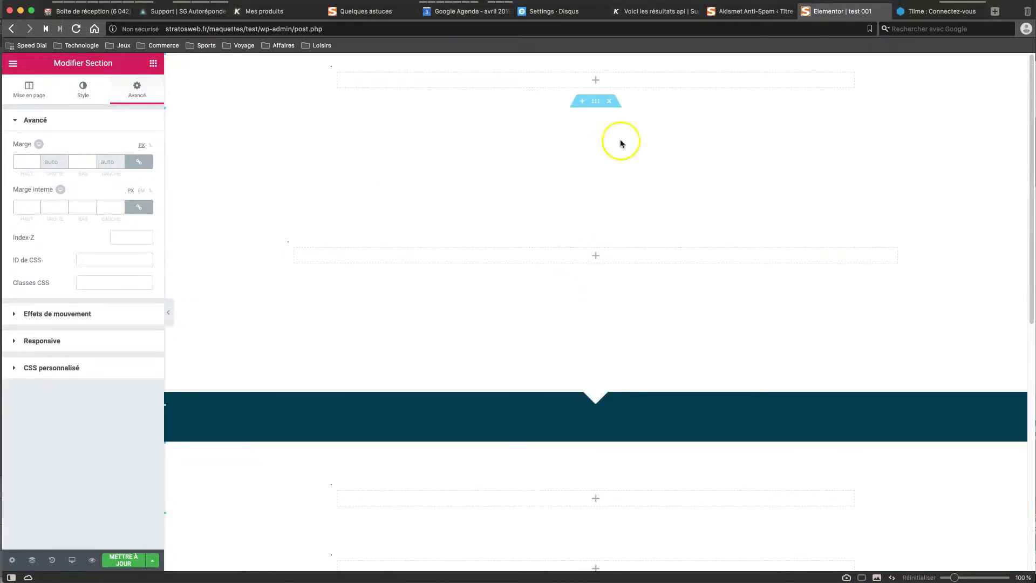
{"action": "left_click", "coordinate": [596, 62]}
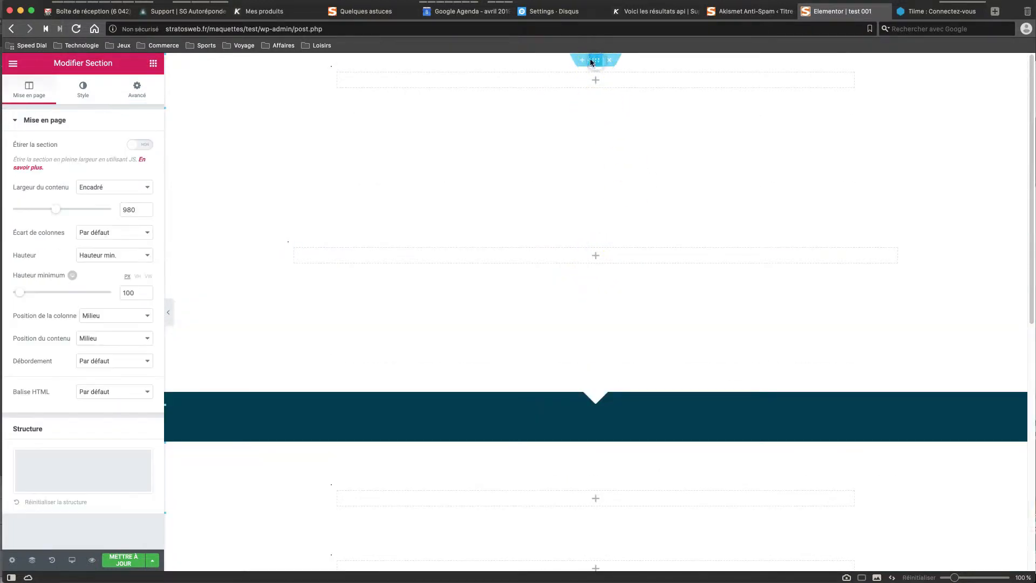
{"action": "left_click", "coordinate": [137, 87]}
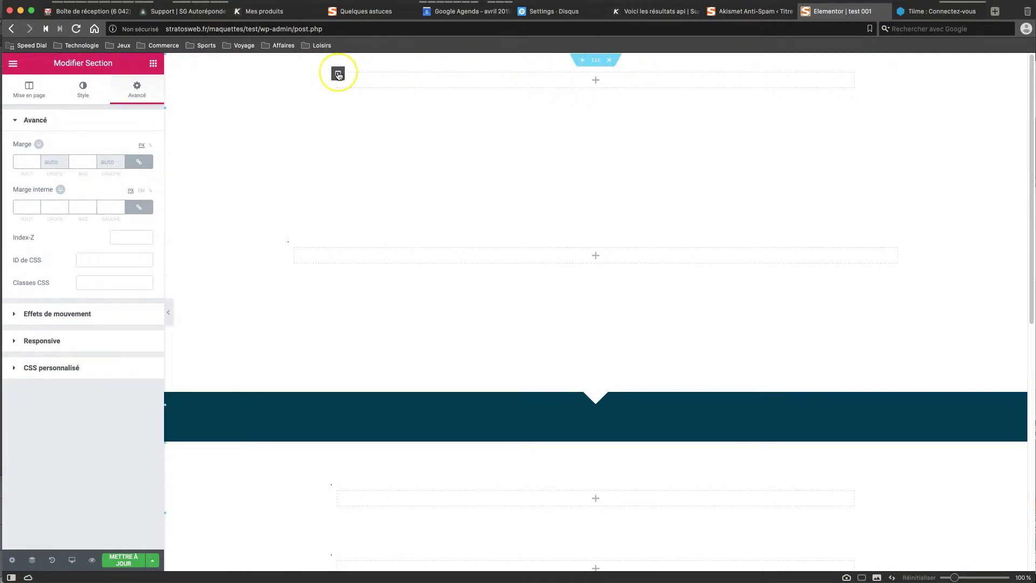
- Inspect the padding settings of the empty white section directly above the pale green section
{"action": "scroll", "coordinate": [559, 496], "scroll_direction": "down", "scroll_amount": 8}
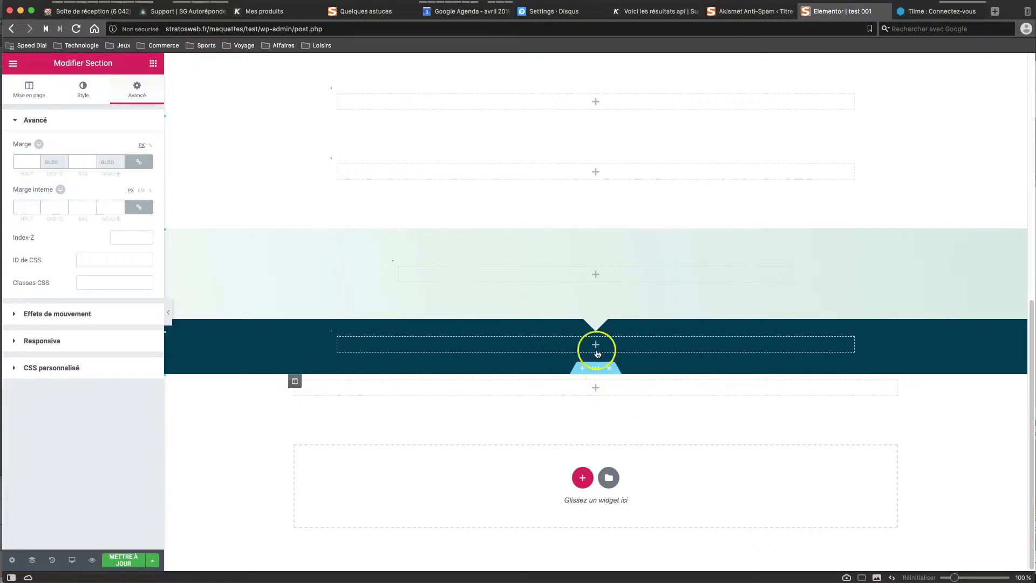
{"action": "scroll", "coordinate": [560, 203], "scroll_direction": "up", "scroll_amount": 3}
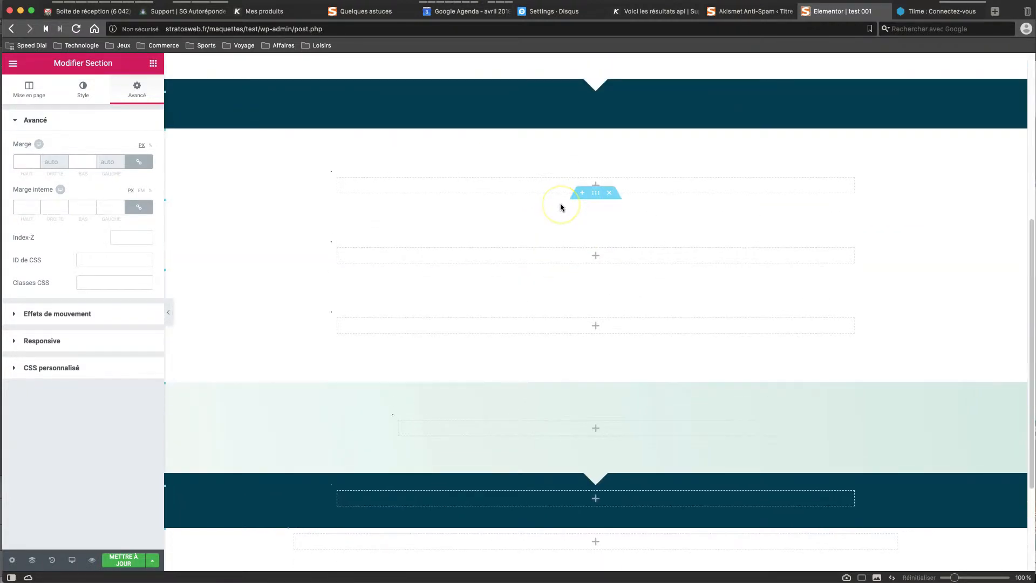
{"action": "scroll", "coordinate": [560, 204], "scroll_direction": "up", "scroll_amount": 1}
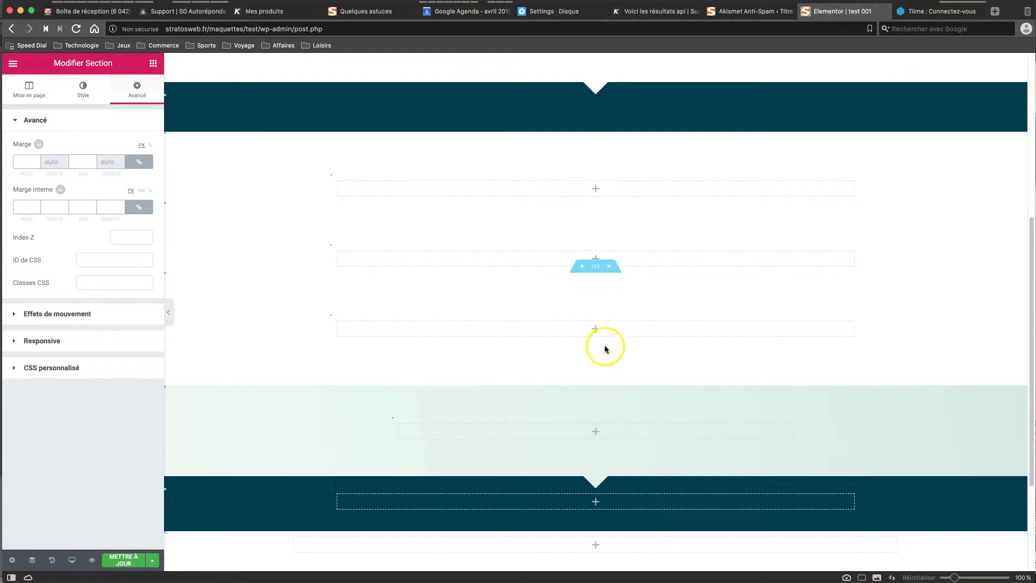
{"action": "left_click", "coordinate": [596, 266]}
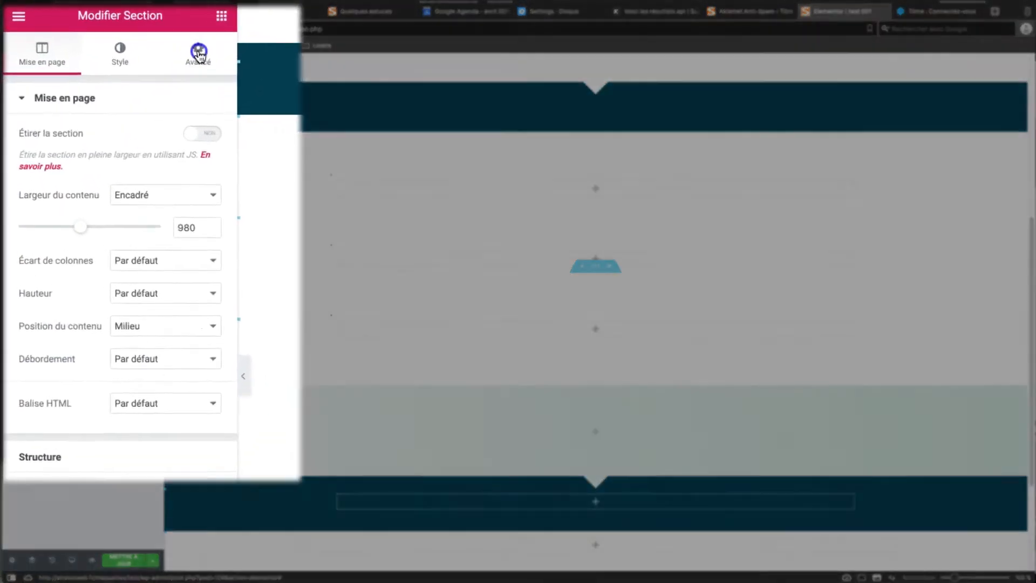
{"action": "left_click", "coordinate": [137, 89]}
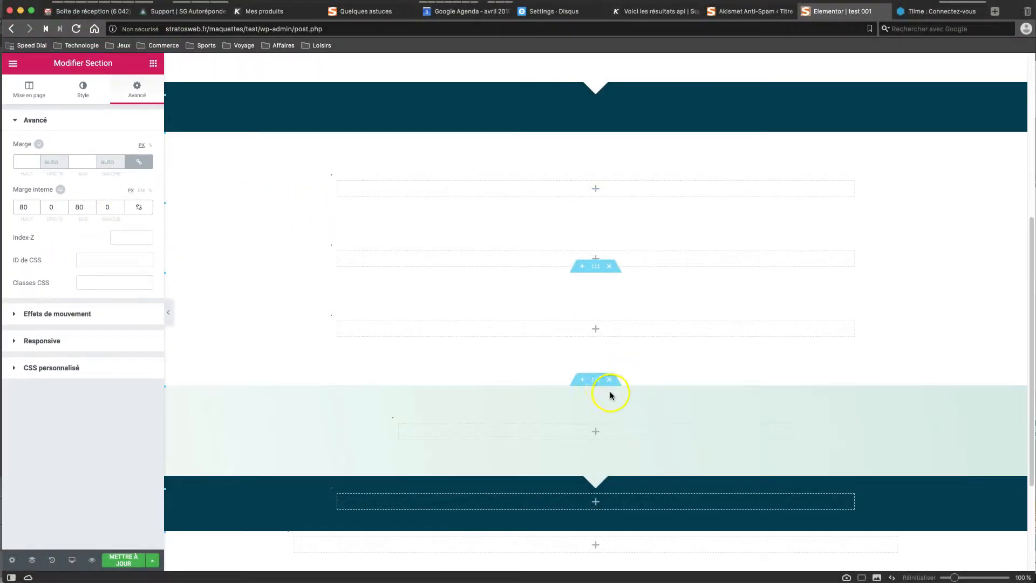
- Inspect the margin and padding settings of the pale green section
{"action": "scroll", "coordinate": [605, 392], "scroll_direction": "down", "scroll_amount": 3}
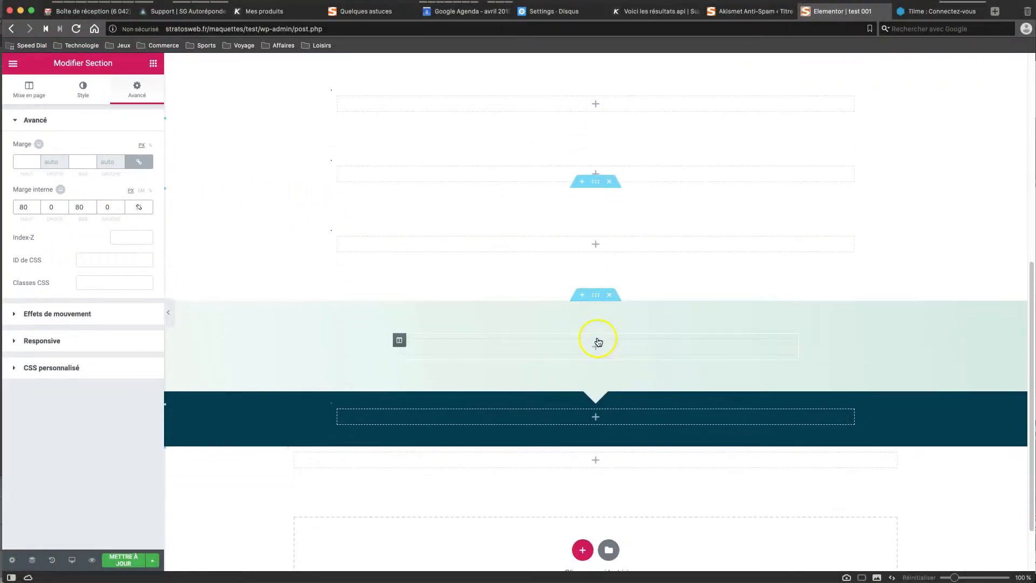
{"action": "left_click", "coordinate": [597, 292]}
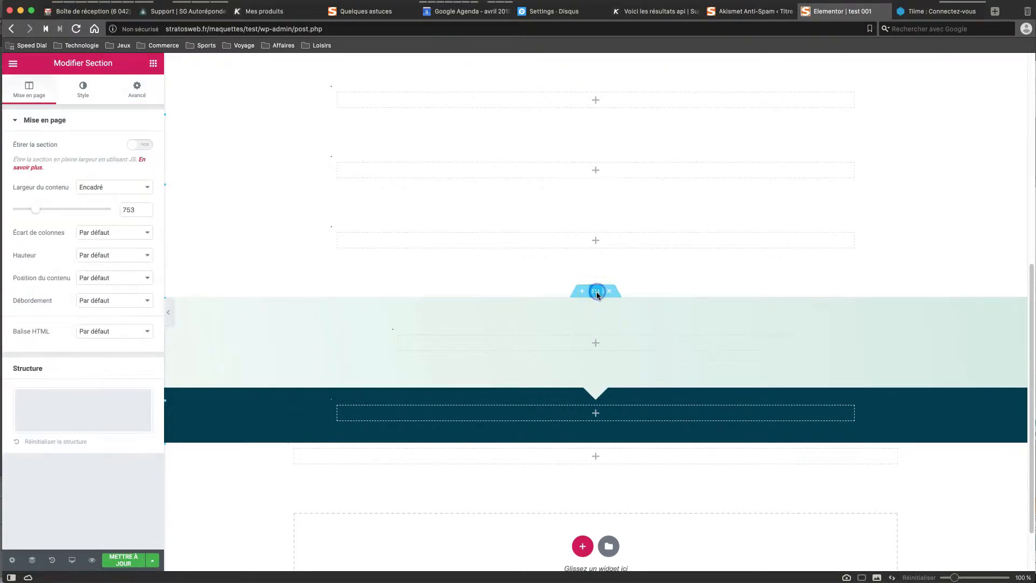
{"action": "left_click", "coordinate": [137, 91]}
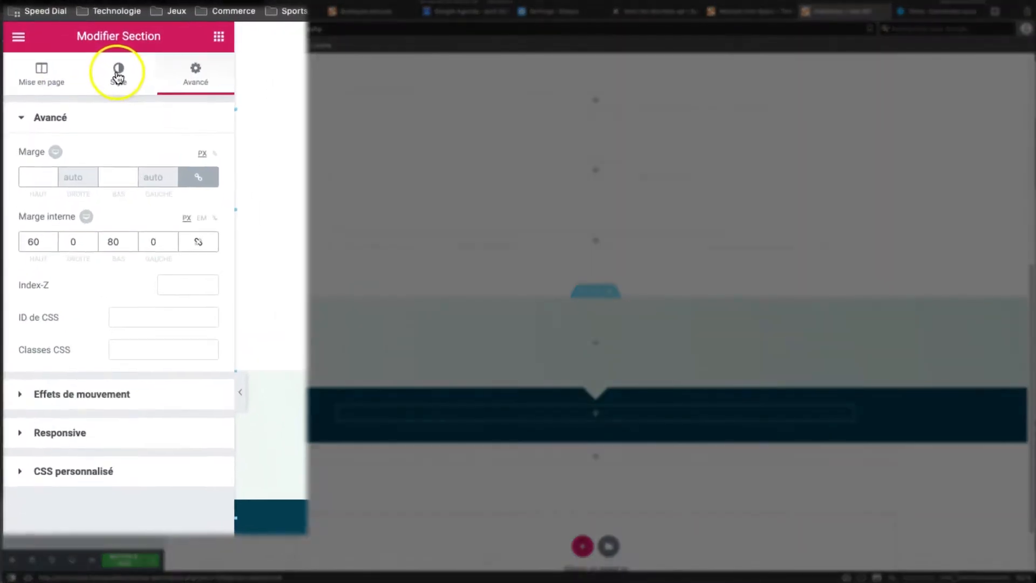
- Examine the pale green section's gradient background colour and its bottom shape divider settings
{"action": "left_click", "coordinate": [83, 88]}
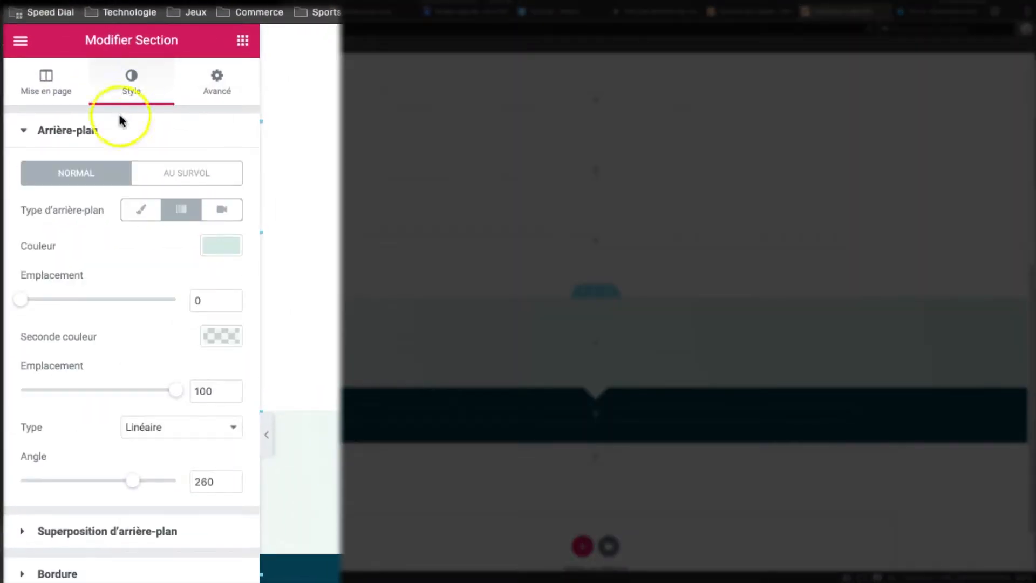
{"action": "left_click", "coordinate": [227, 246]}
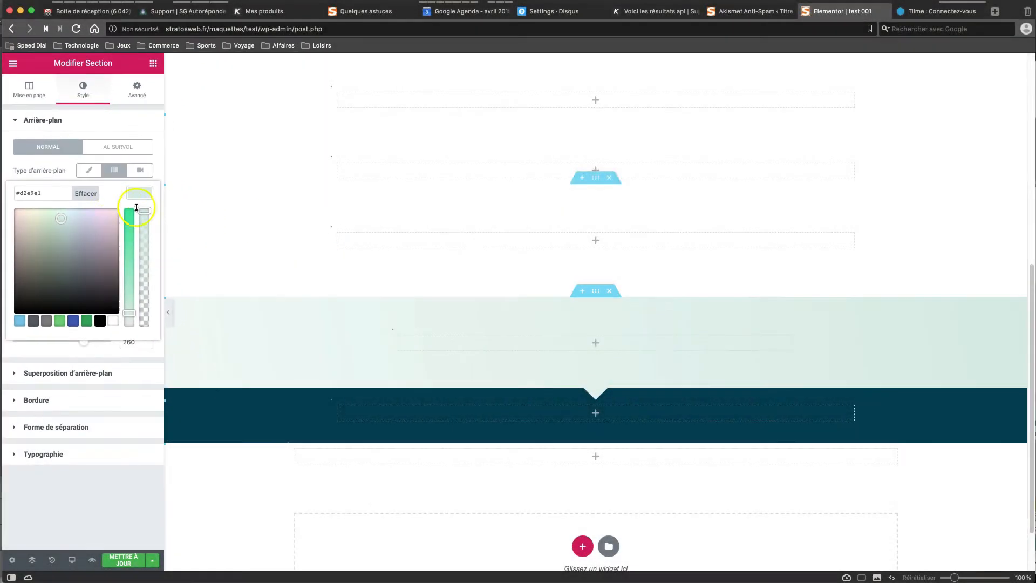
{"action": "left_click", "coordinate": [102, 481]}
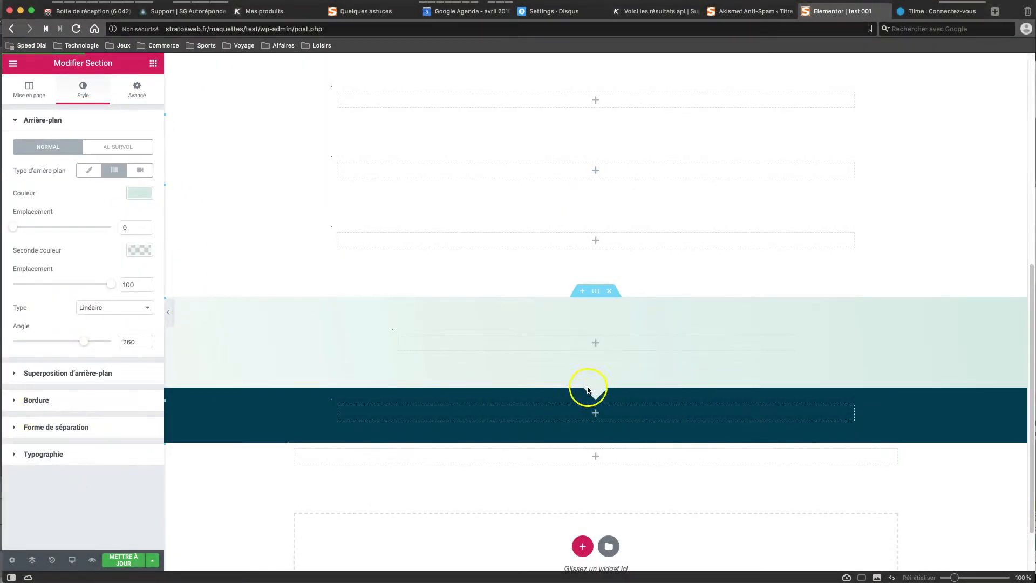
{"action": "left_click", "coordinate": [50, 427]}
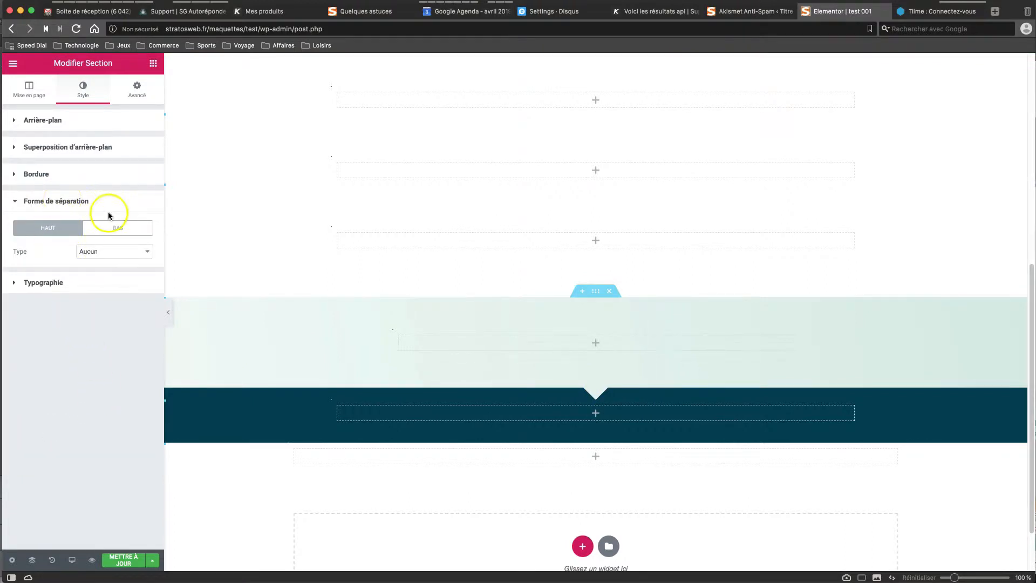
{"action": "left_click", "coordinate": [115, 229]}
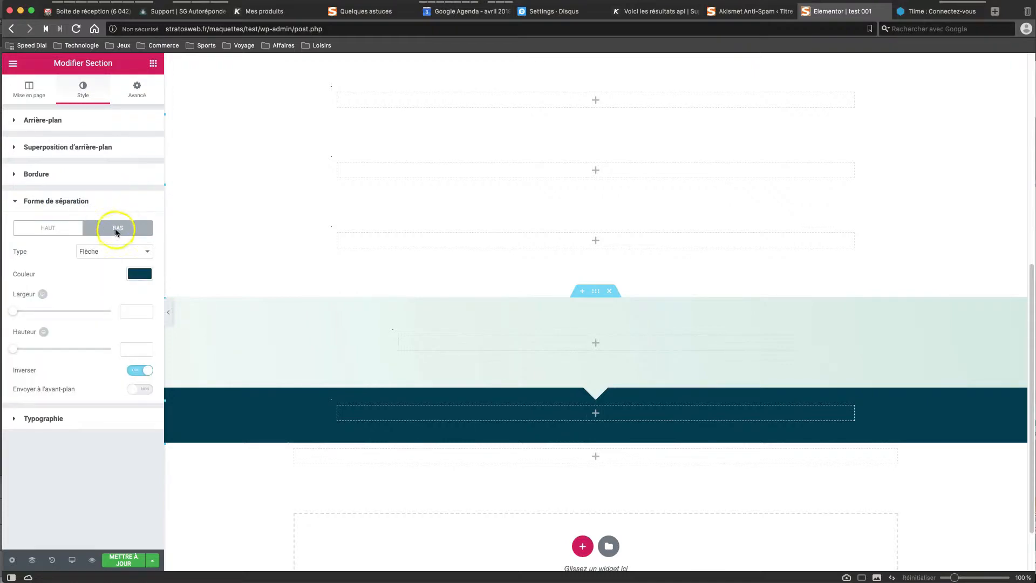
- Compare the pale green section's top and bottom shape divider settings
{"action": "left_click", "coordinate": [50, 228]}
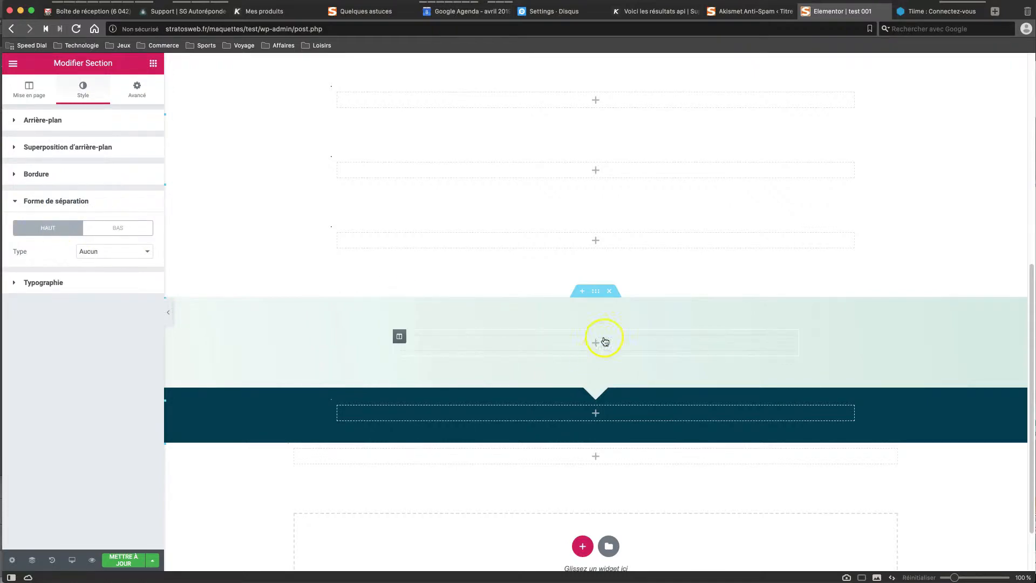
{"action": "left_click", "coordinate": [116, 230]}
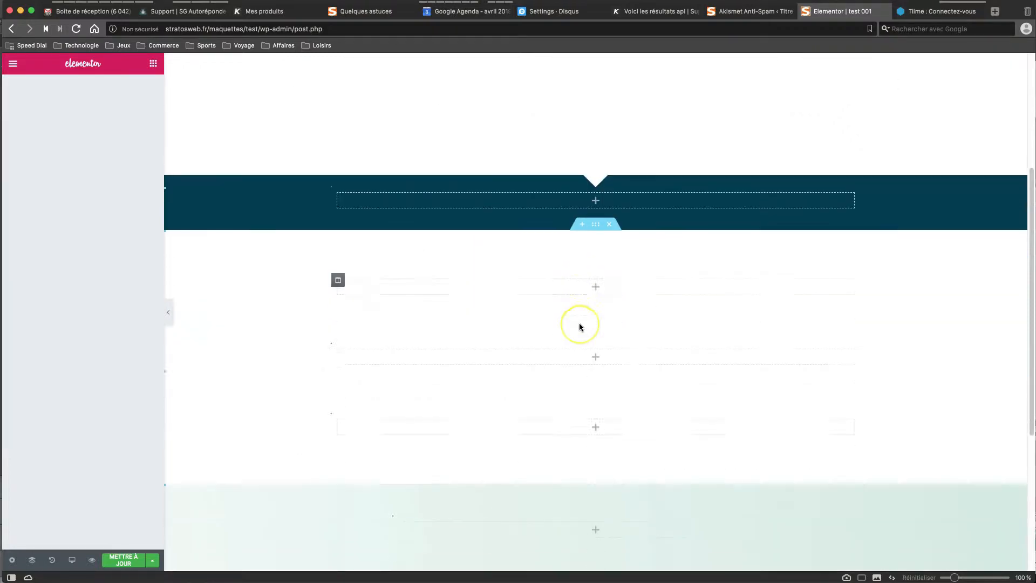
- Review the page's empty sections and open the column structure choices for a new section at the end of the page
{"action": "scroll", "coordinate": [580, 326], "scroll_direction": "down", "scroll_amount": 4}
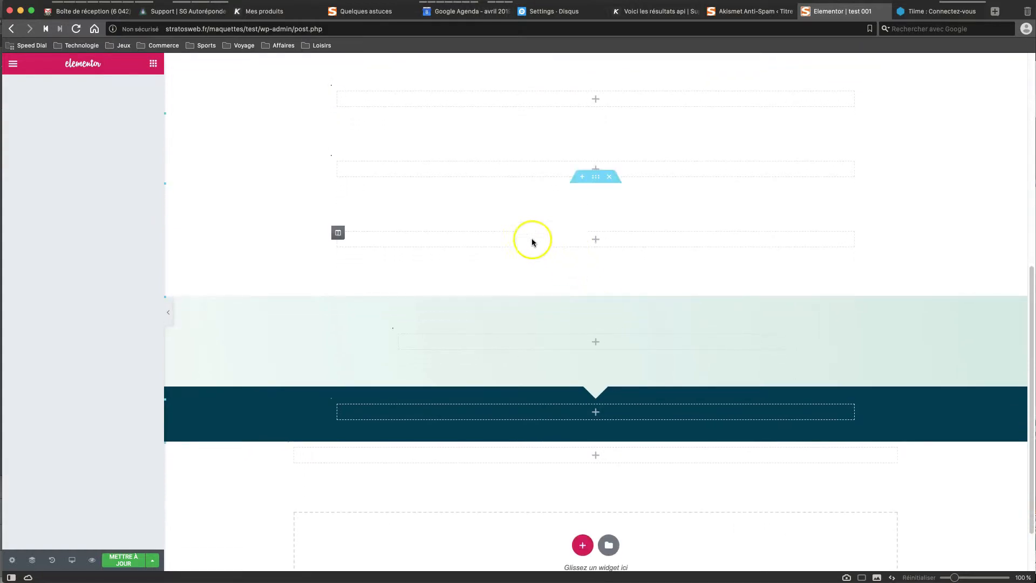
{"action": "scroll", "coordinate": [555, 273], "scroll_direction": "up", "scroll_amount": 5}
{"action": "scroll", "coordinate": [557, 271], "scroll_direction": "up", "scroll_amount": 2}
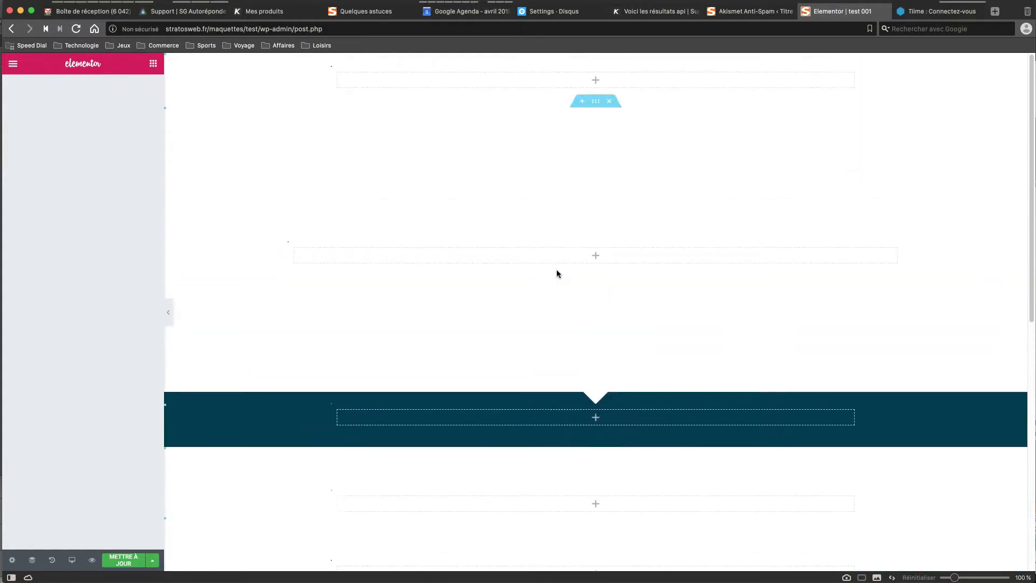
{"action": "scroll", "coordinate": [566, 276], "scroll_direction": "down", "scroll_amount": 1}
{"action": "scroll", "coordinate": [566, 278], "scroll_direction": "down", "scroll_amount": 8}
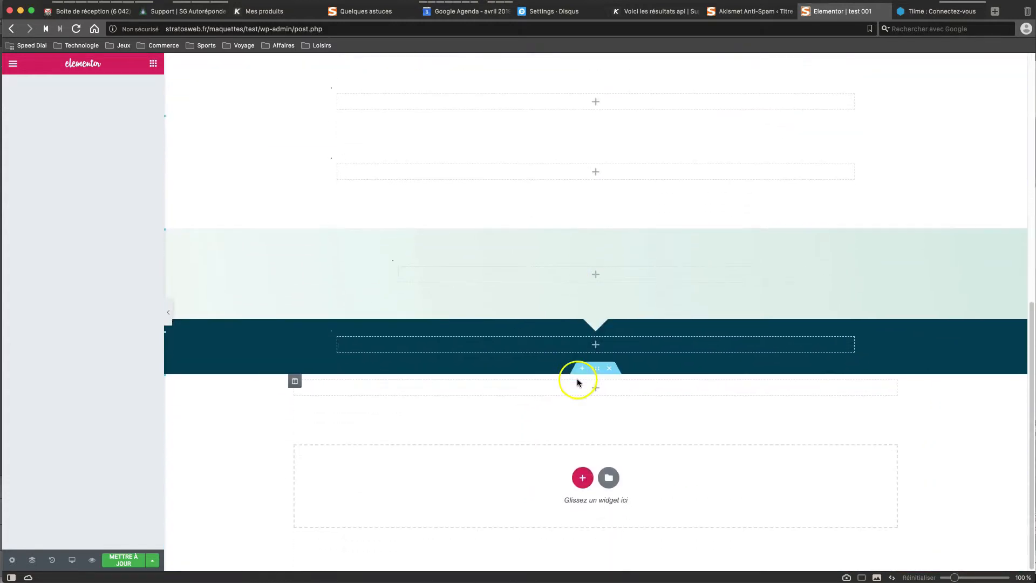
{"action": "left_click", "coordinate": [582, 477]}
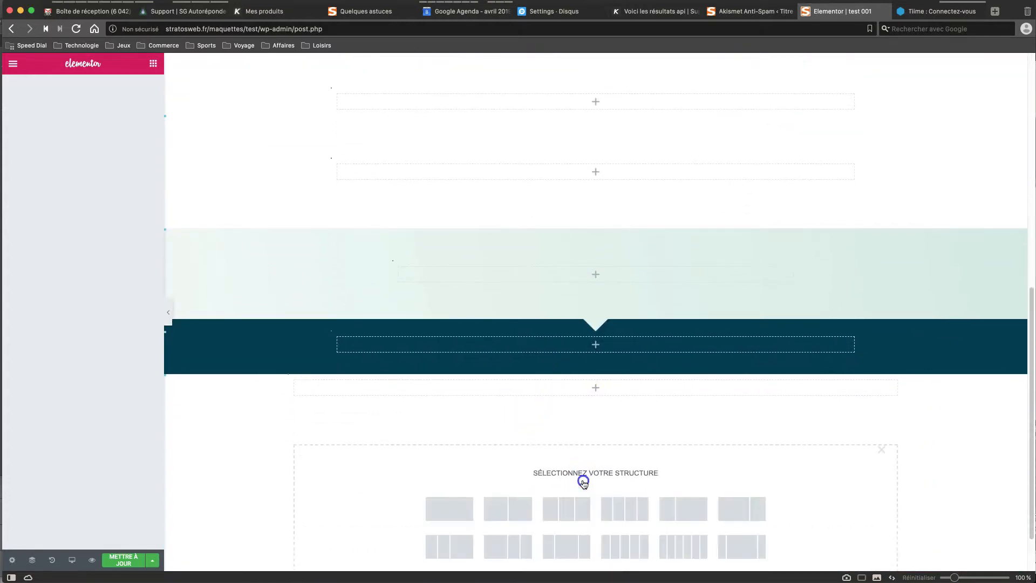
{"action": "scroll", "coordinate": [563, 489], "scroll_direction": "down", "scroll_amount": 1}
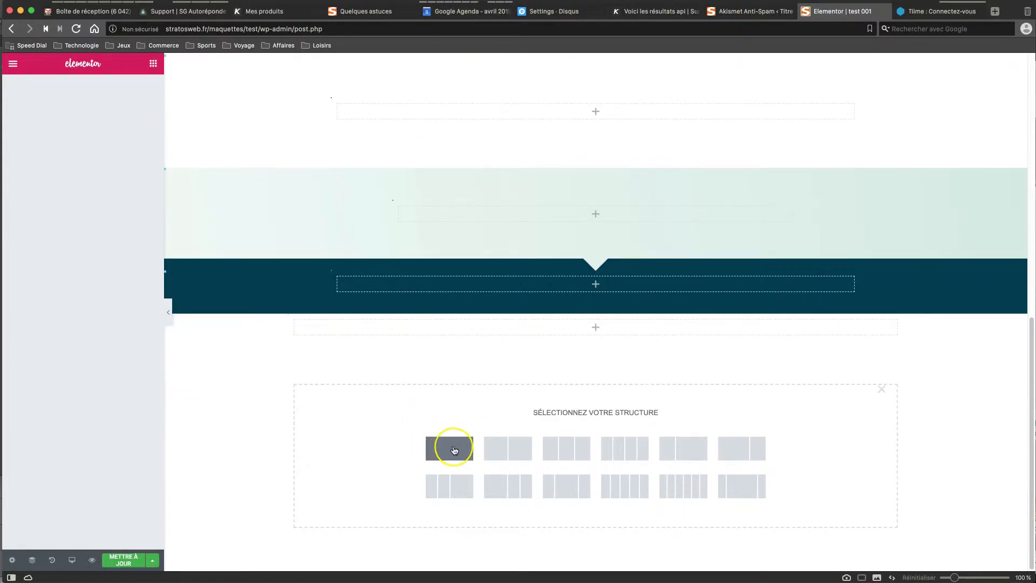
- Inspect the margin and padding settings of the dark blue section below the pale green one
{"action": "left_click", "coordinate": [597, 267]}
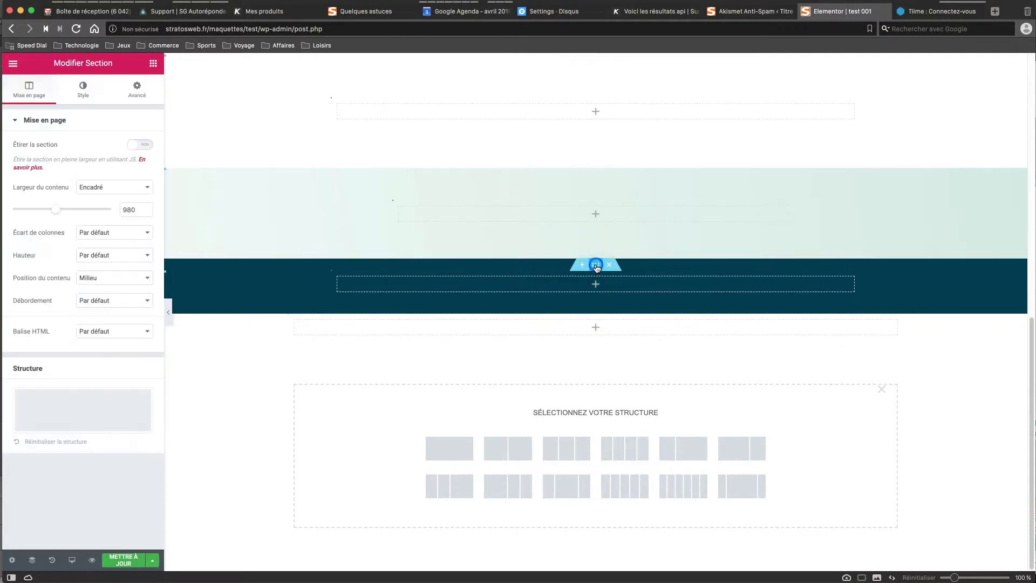
{"action": "left_click", "coordinate": [135, 92]}
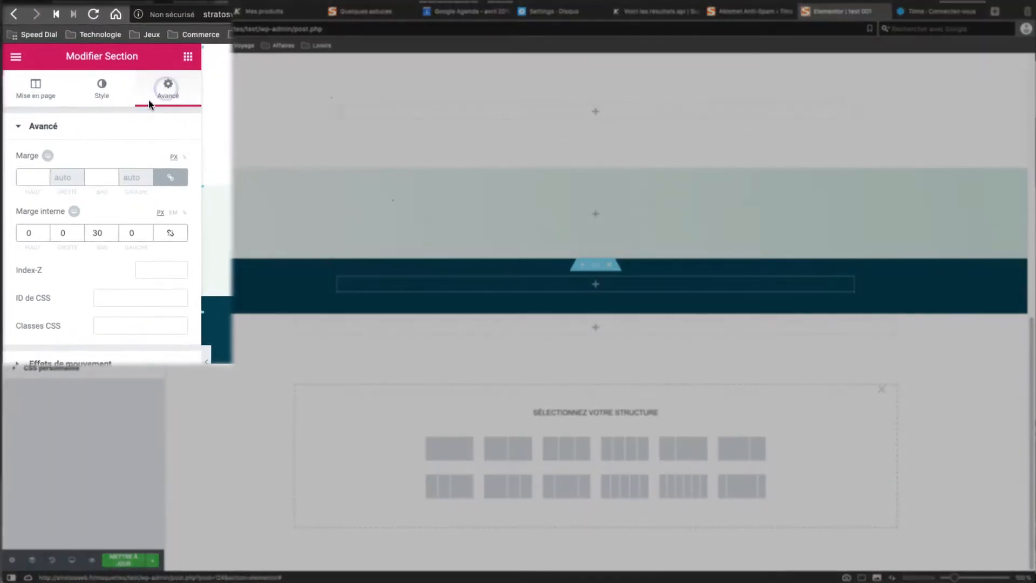
{"action": "left_click", "coordinate": [79, 205]}
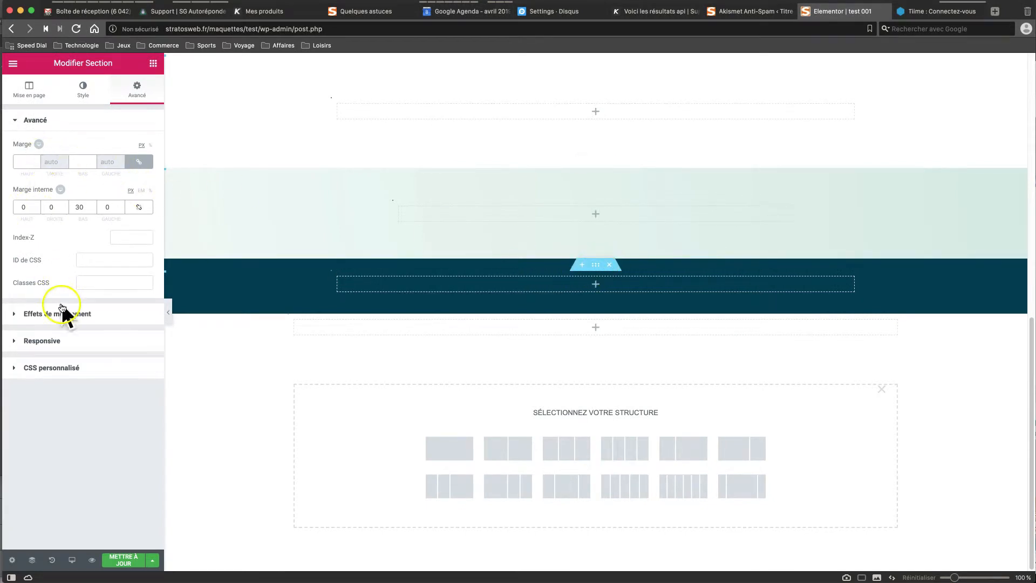
- Examine the dark blue section's background, background overlay, border and top and bottom shape divider settings
{"action": "left_click", "coordinate": [84, 90]}
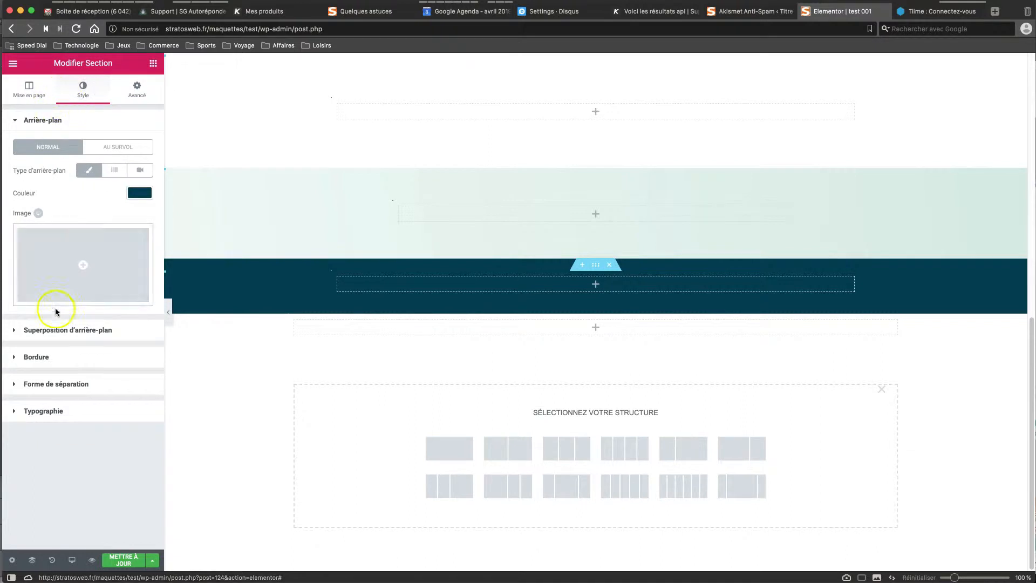
{"action": "left_click", "coordinate": [62, 331]}
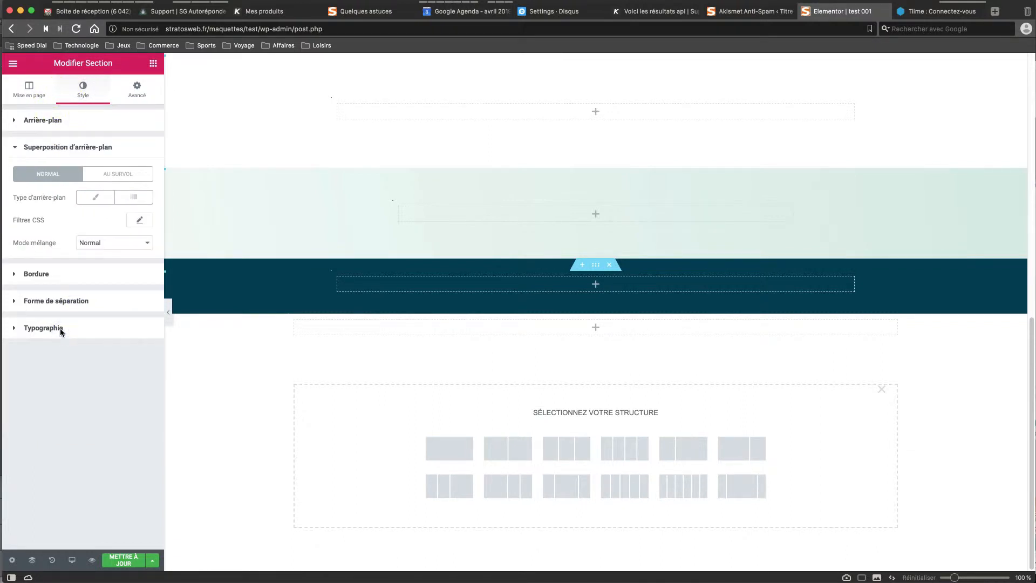
{"action": "left_click", "coordinate": [47, 301]}
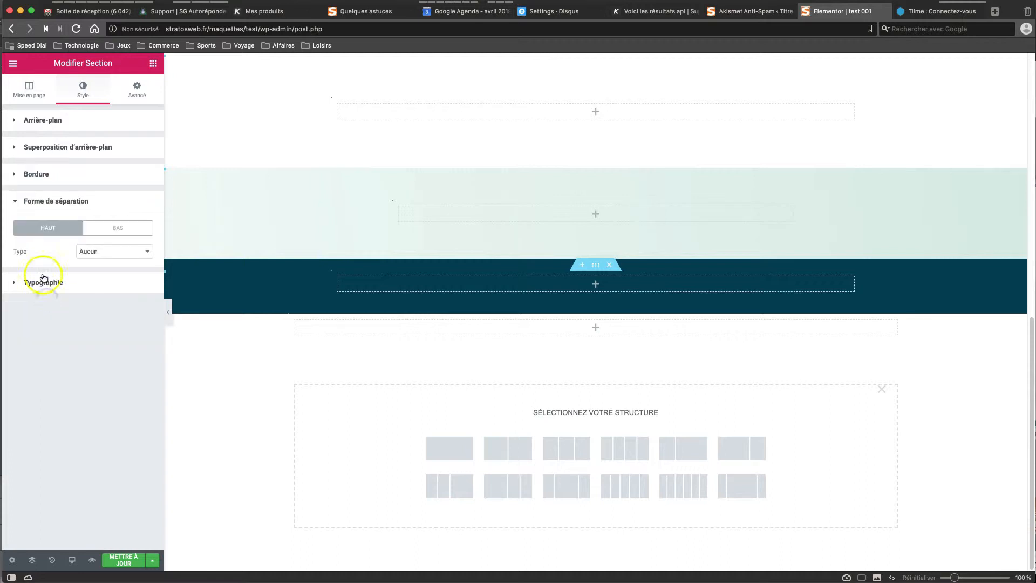
{"action": "left_click", "coordinate": [115, 227]}
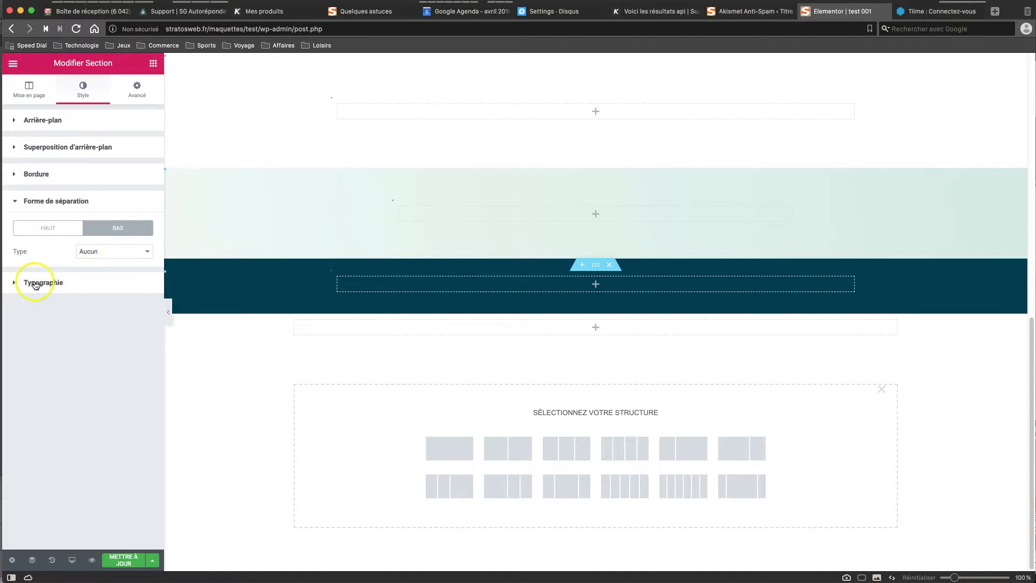
{"action": "left_click", "coordinate": [38, 174]}
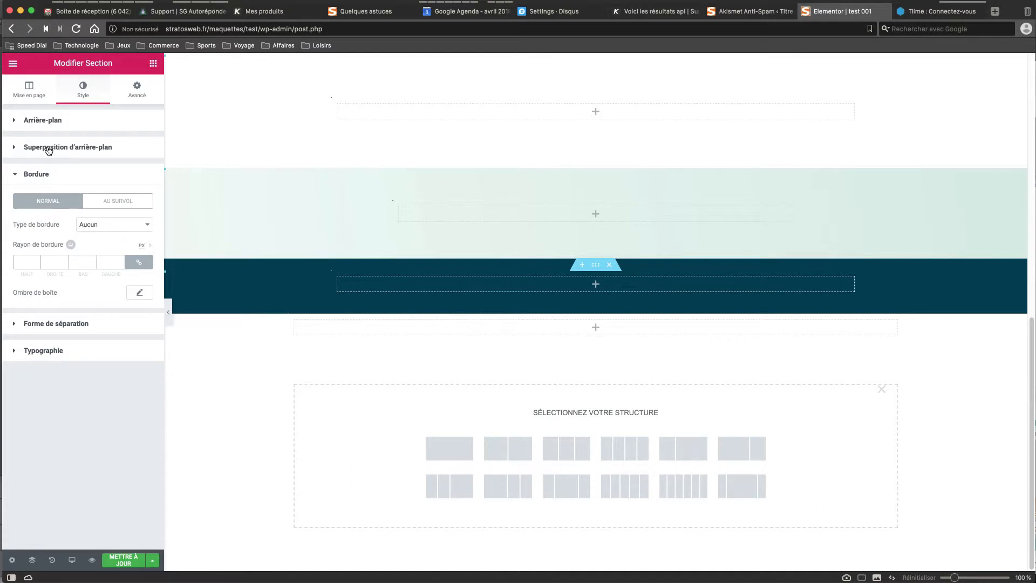
{"action": "left_click", "coordinate": [48, 148]}
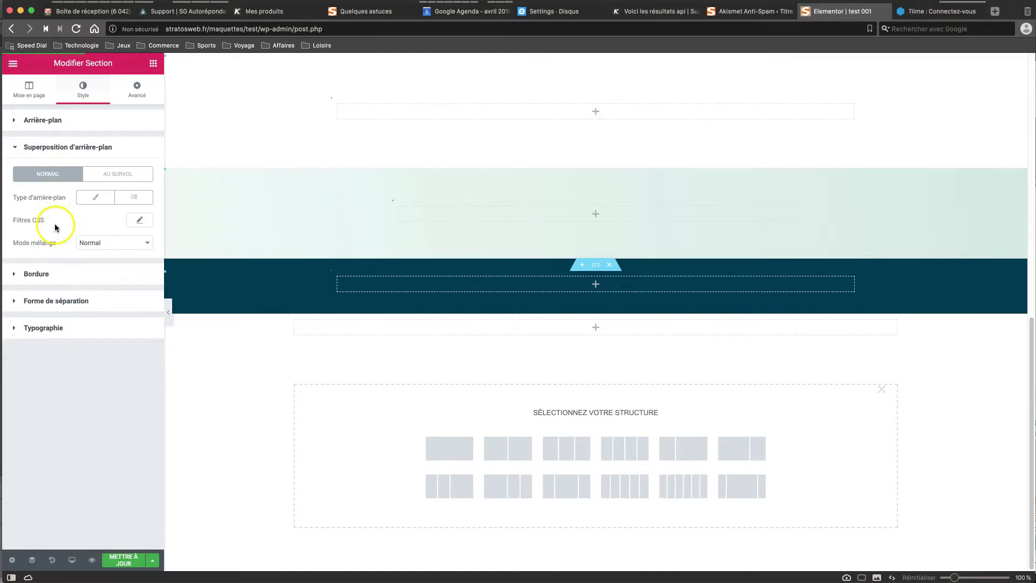
- Switch the dark blue section's height to Hauteur min. with a minimum height of 0 px
{"action": "left_click", "coordinate": [30, 90]}
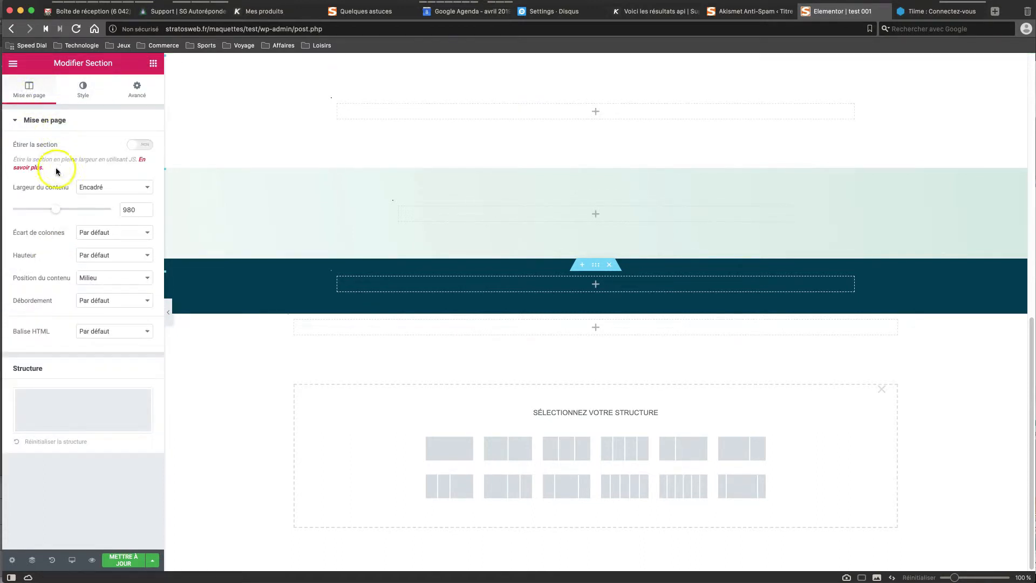
{"action": "left_click", "coordinate": [115, 256]}
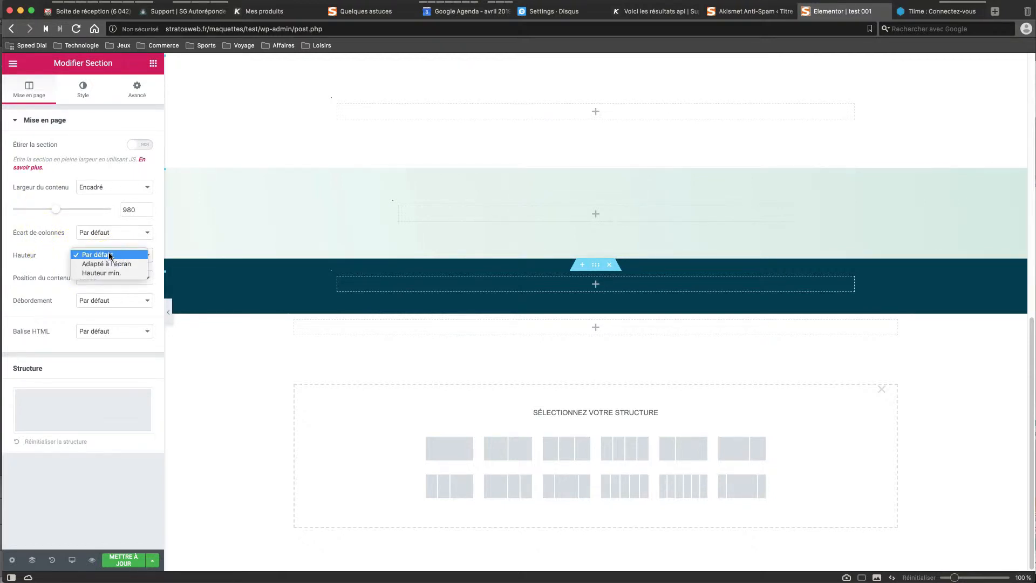
{"action": "left_click", "coordinate": [108, 274]}
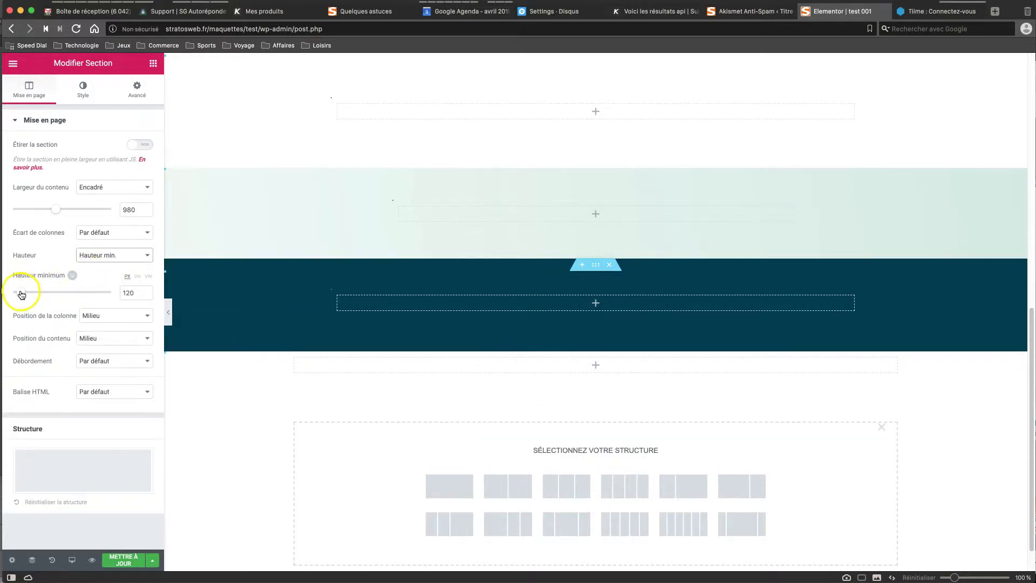
{"action": "mouse_move", "coordinate": [21, 295]}
{"action": "left_mouse_down"}
{"action": "mouse_move", "coordinate": [37, 292]}
{"action": "mouse_move", "coordinate": [6, 290]}
{"action": "left_mouse_up"}
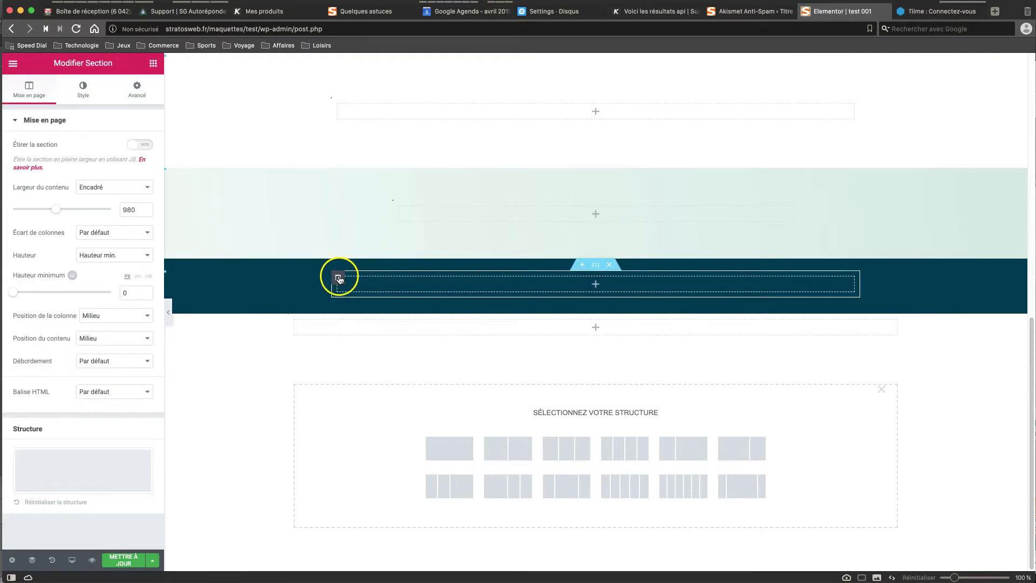
- Inspect the layout, margin and padding settings of the column inside the dark blue section
{"action": "left_click", "coordinate": [339, 278]}
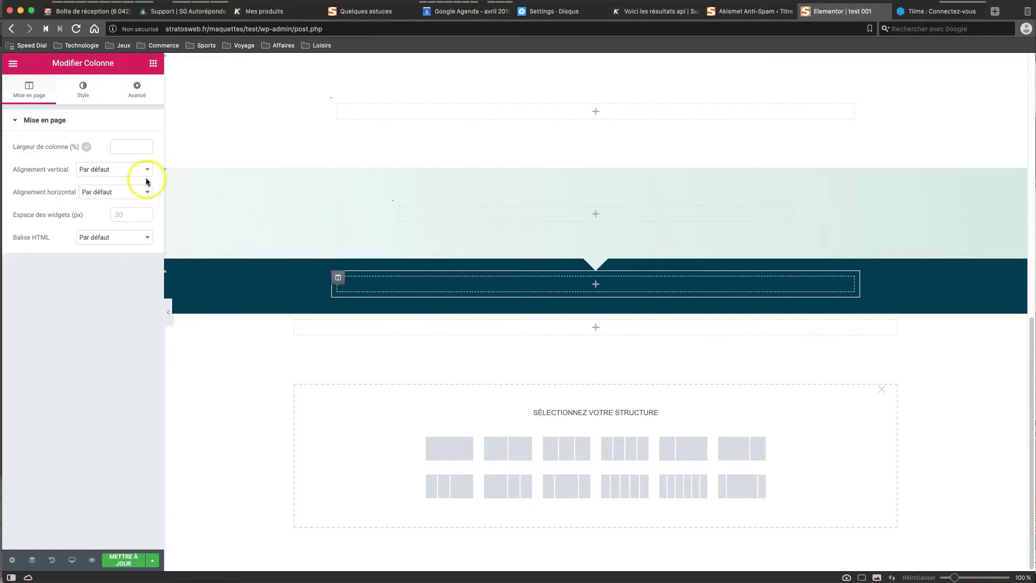
{"action": "left_click", "coordinate": [137, 92]}
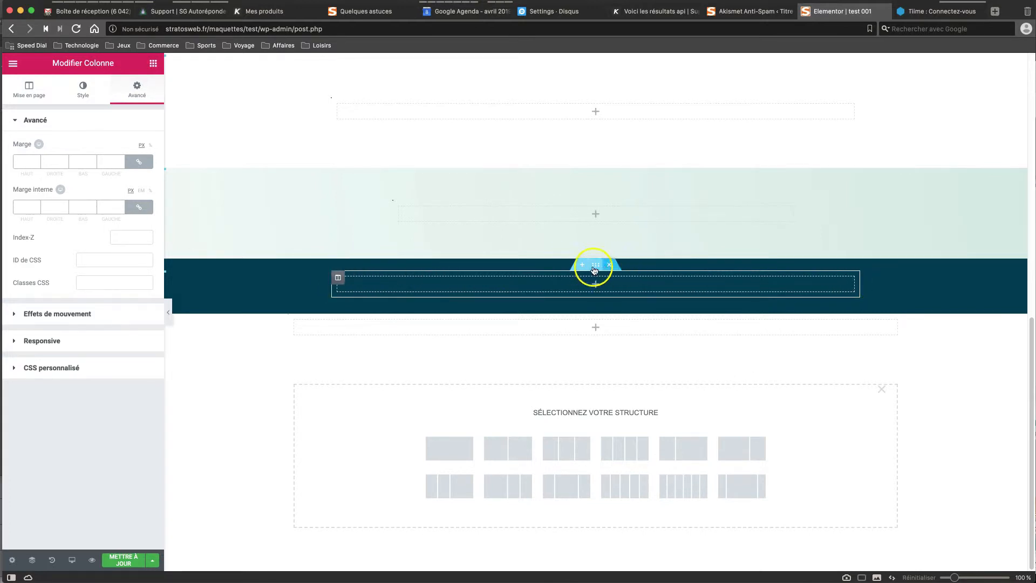
{"action": "left_click", "coordinate": [595, 265]}
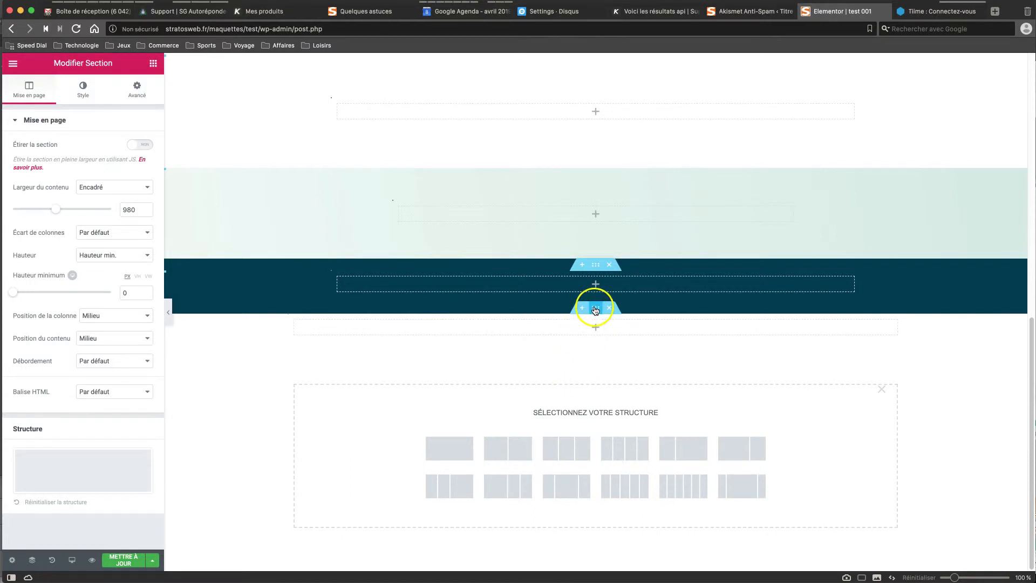
- Give the empty section below the dark blue one a classic background in grey #9e9e9e
{"action": "left_click", "coordinate": [596, 309]}
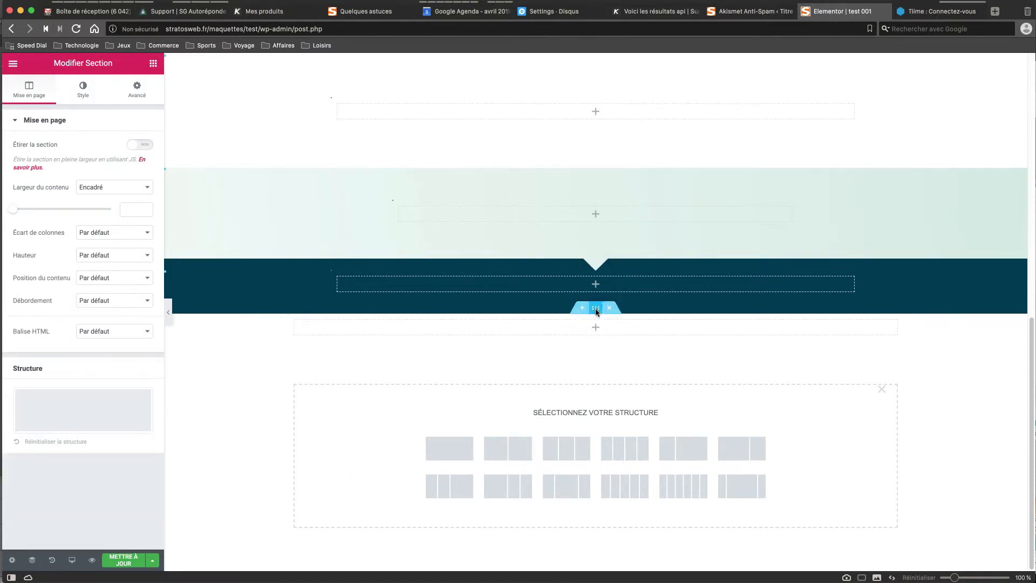
{"action": "left_click", "coordinate": [82, 89]}
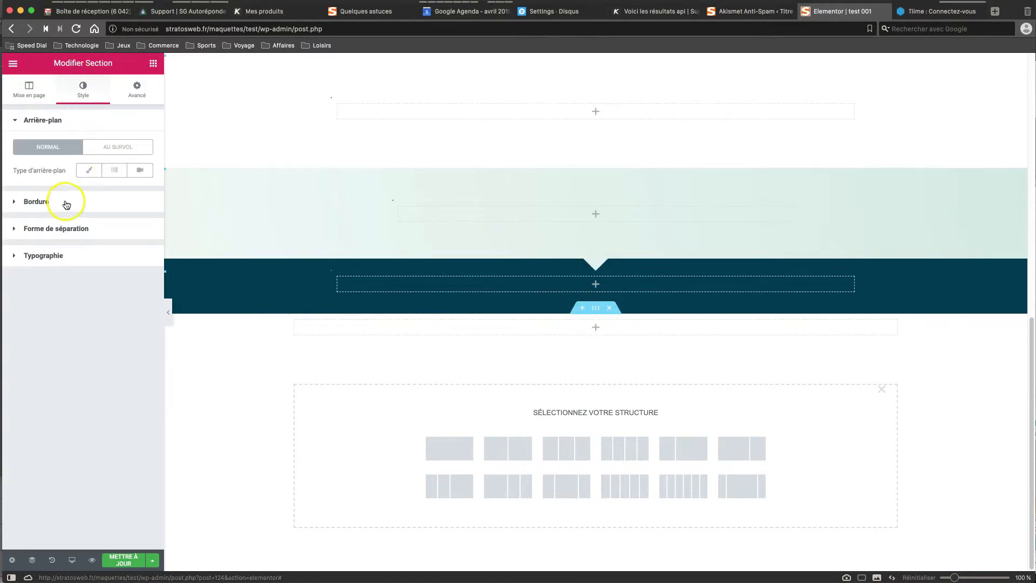
{"action": "left_click", "coordinate": [86, 175]}
{"action": "left_click", "coordinate": [140, 193]}
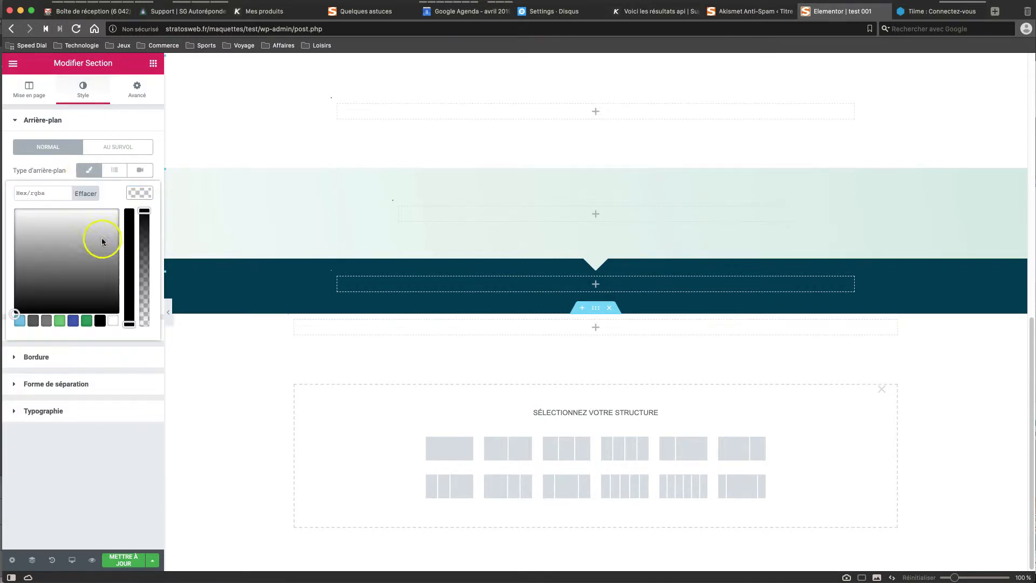
{"action": "left_click", "coordinate": [87, 264]}
{"action": "left_click", "coordinate": [95, 249]}
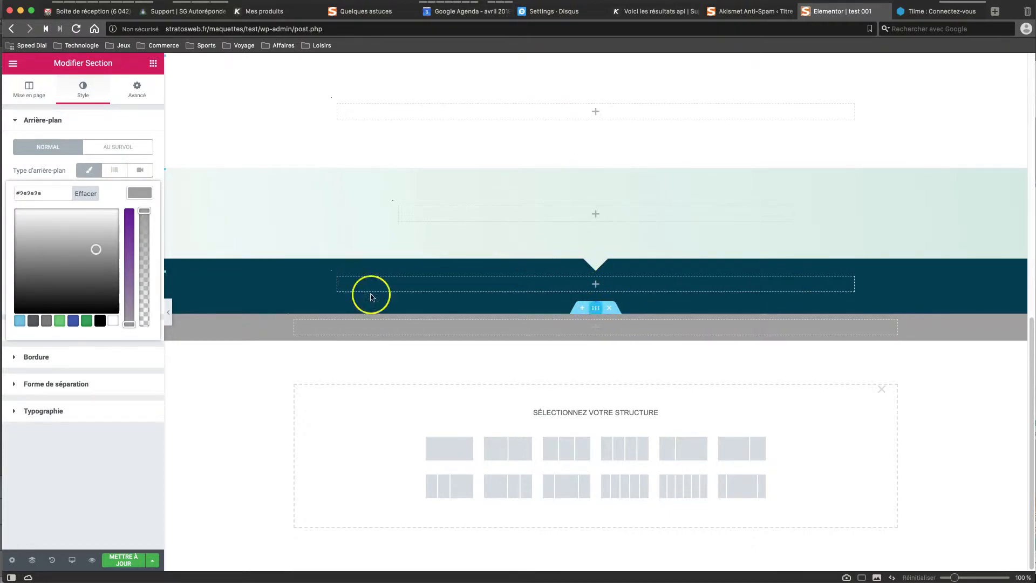
- Add a Flèche shape divider to the top edge of the grey section
{"action": "left_click", "coordinate": [48, 384]}
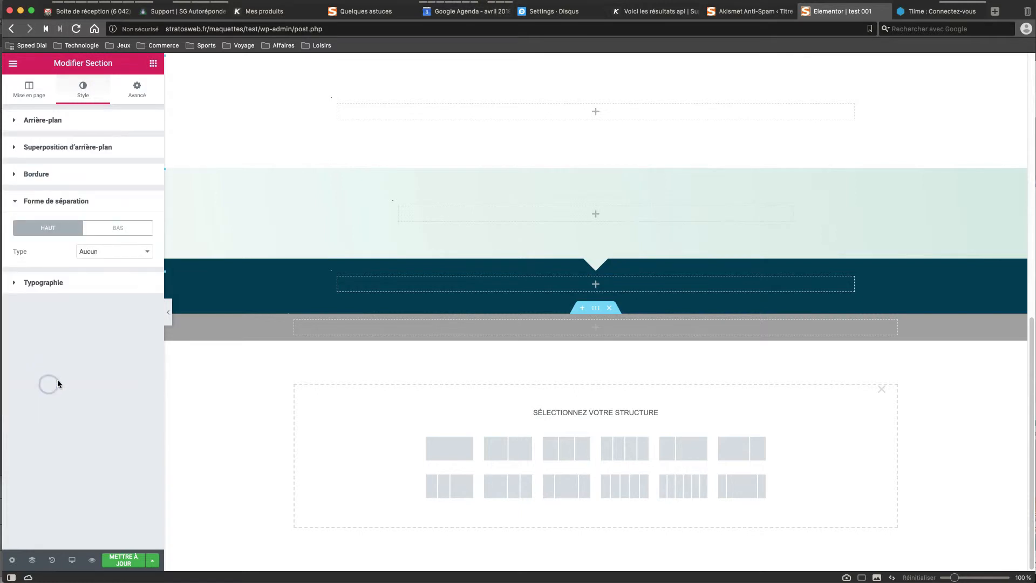
{"action": "left_click", "coordinate": [95, 251]}
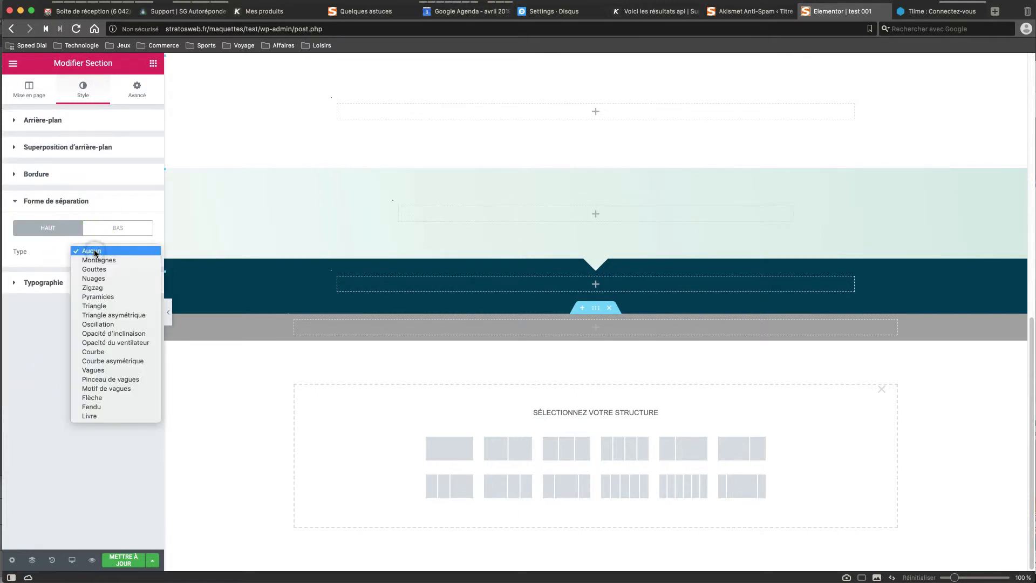
{"action": "left_click", "coordinate": [93, 398]}
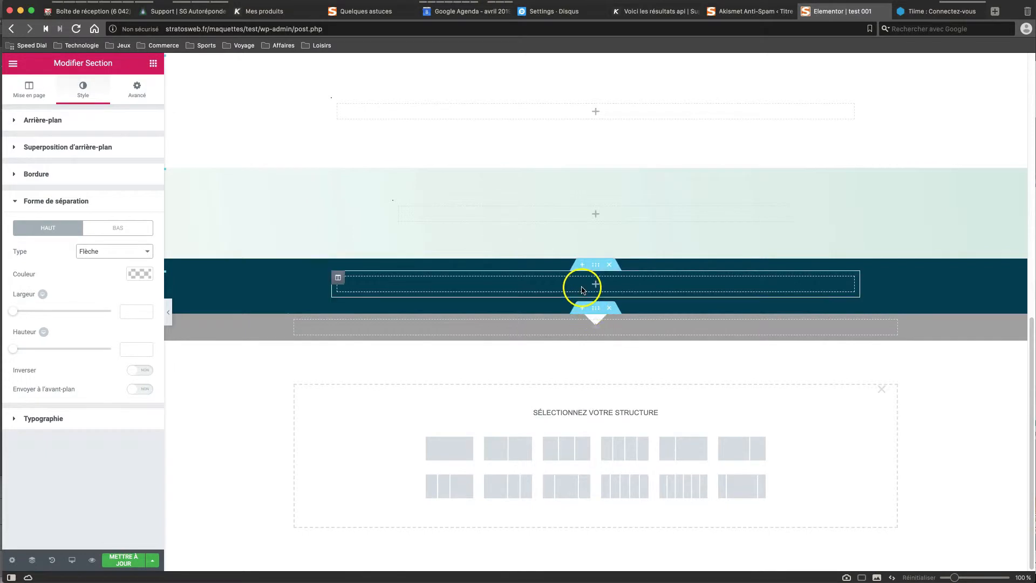
- Check the dark blue section's top and bottom shape divider settings
{"action": "left_click", "coordinate": [596, 266]}
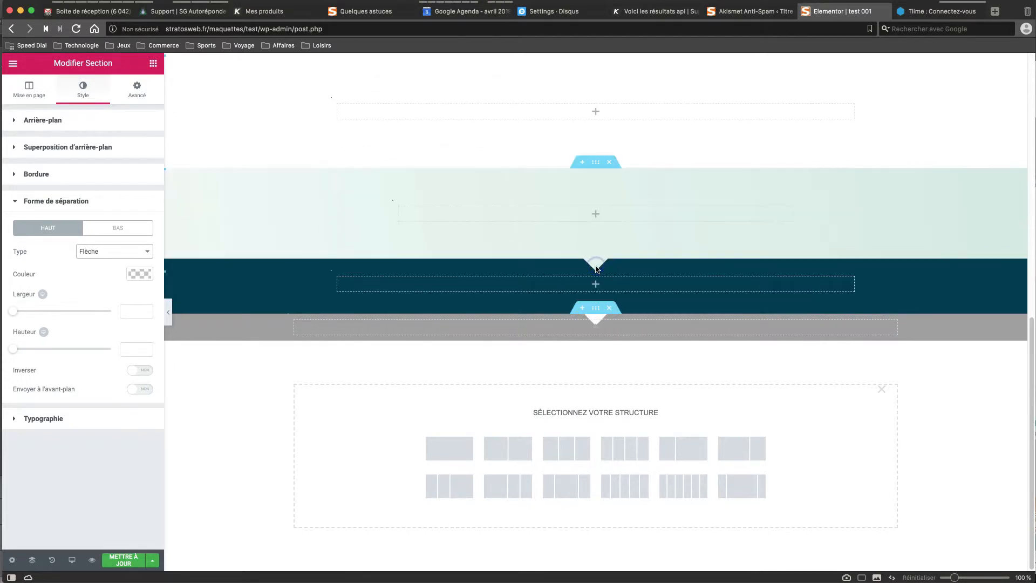
{"action": "left_click", "coordinate": [596, 270]}
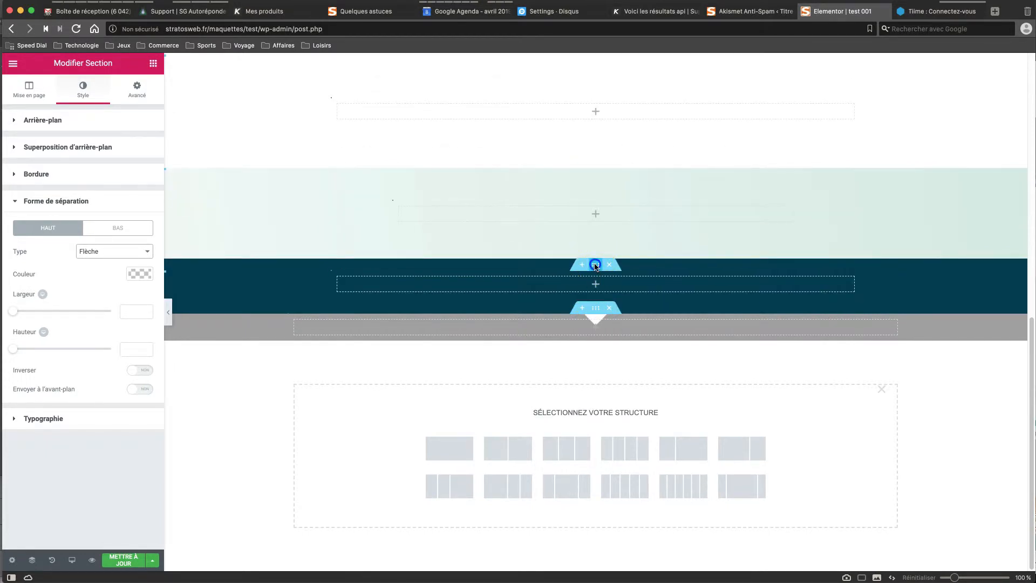
{"action": "left_click", "coordinate": [596, 266]}
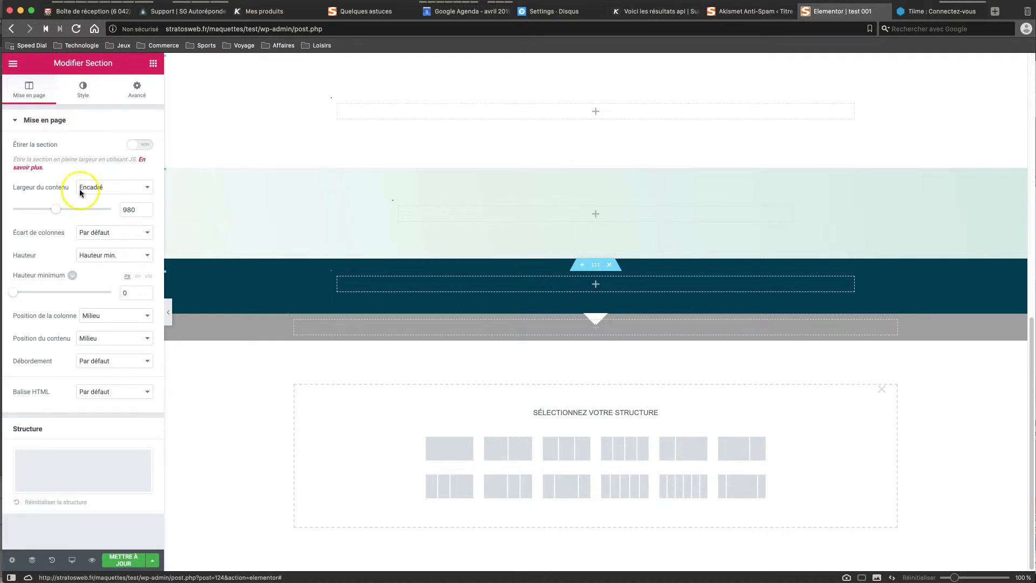
{"action": "left_click", "coordinate": [83, 90]}
{"action": "left_click", "coordinate": [59, 384]}
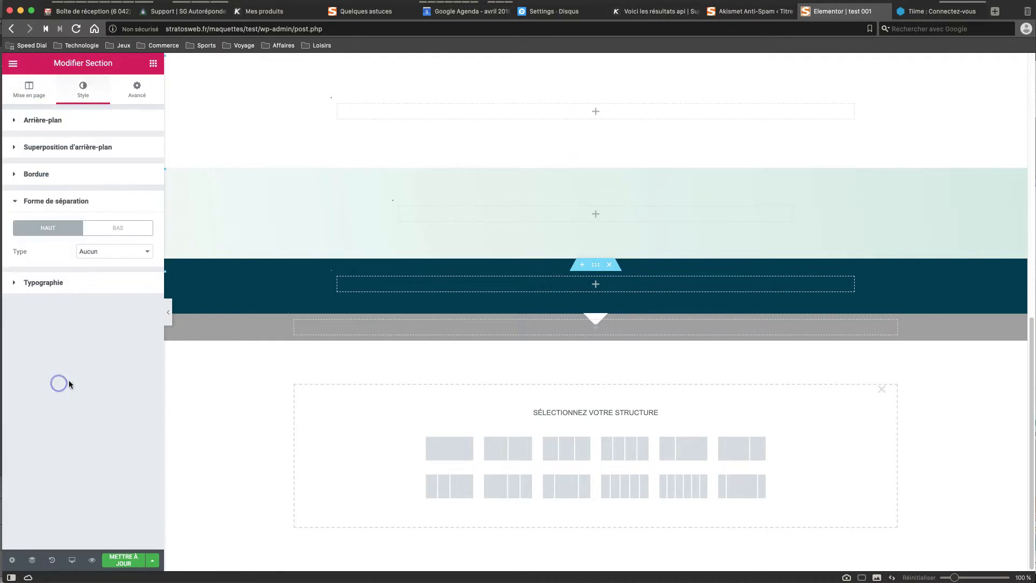
{"action": "left_click", "coordinate": [114, 225]}
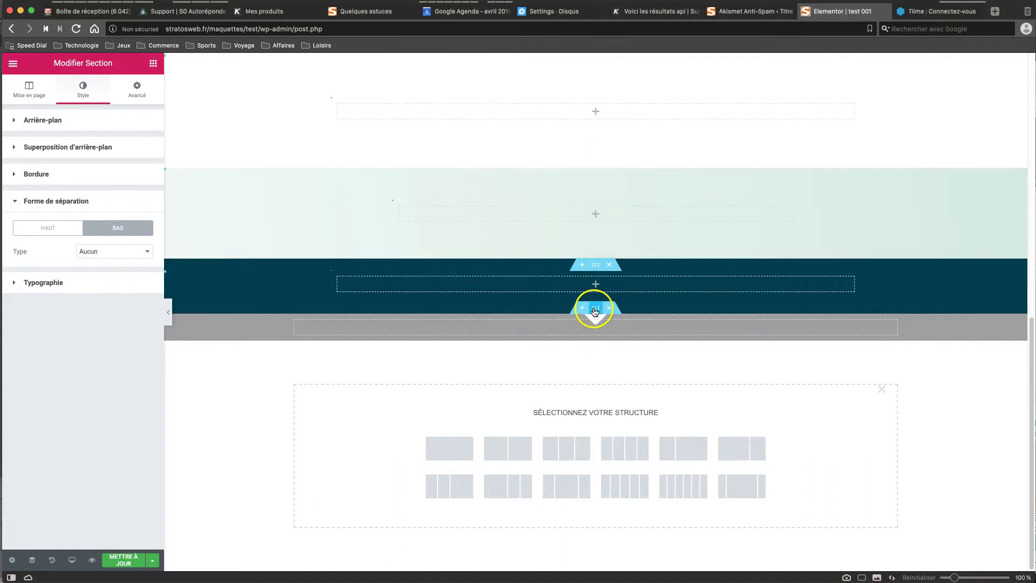
- Move the grey section directly above the pale green gradient section and check the neighbouring sections' layout settings
{"action": "left_click_drag", "start_coordinate": [596, 311], "coordinate": [590, 198]}
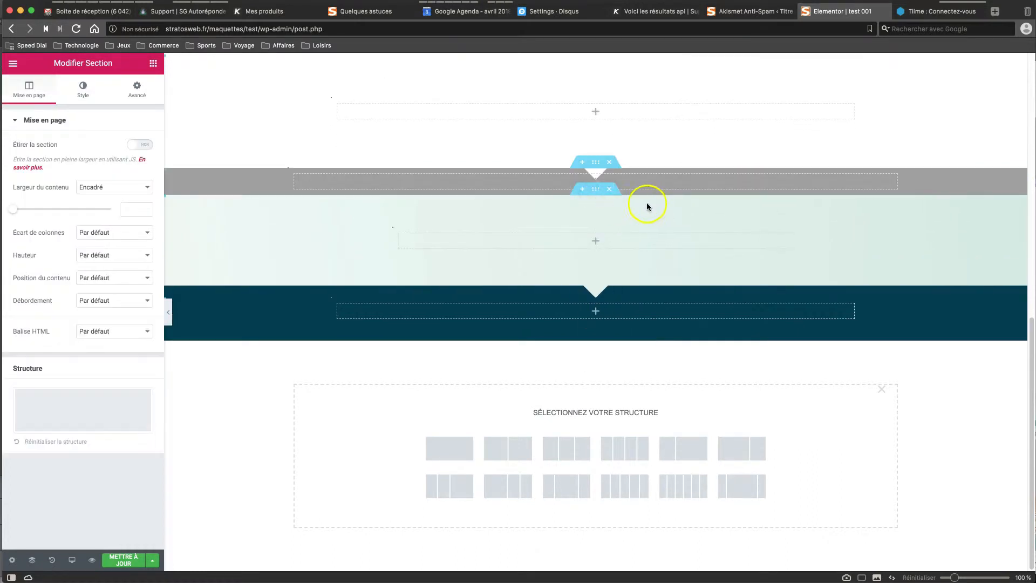
{"action": "left_click", "coordinate": [596, 163]}
{"action": "left_click", "coordinate": [595, 191]}
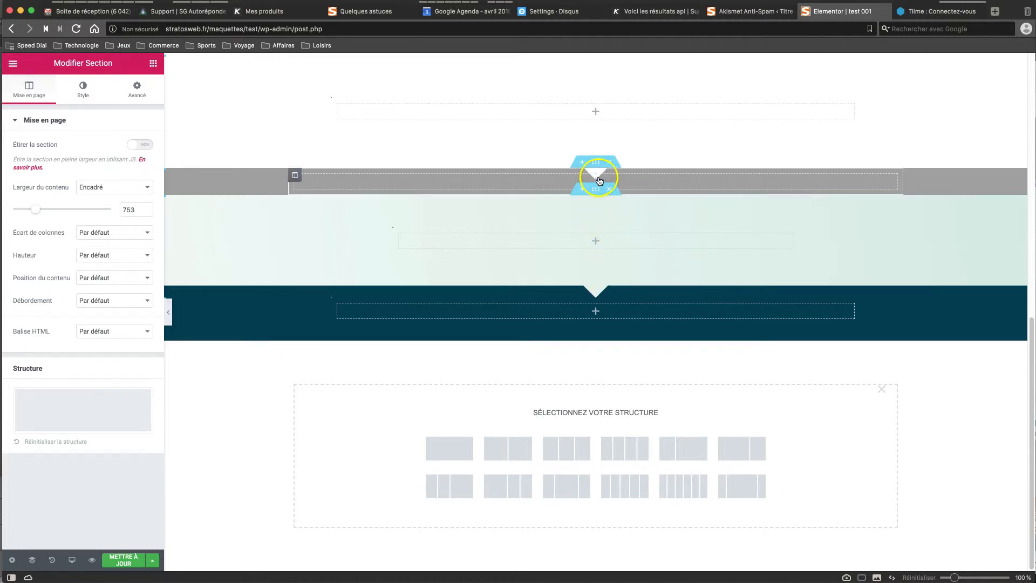
{"action": "left_click", "coordinate": [604, 178]}
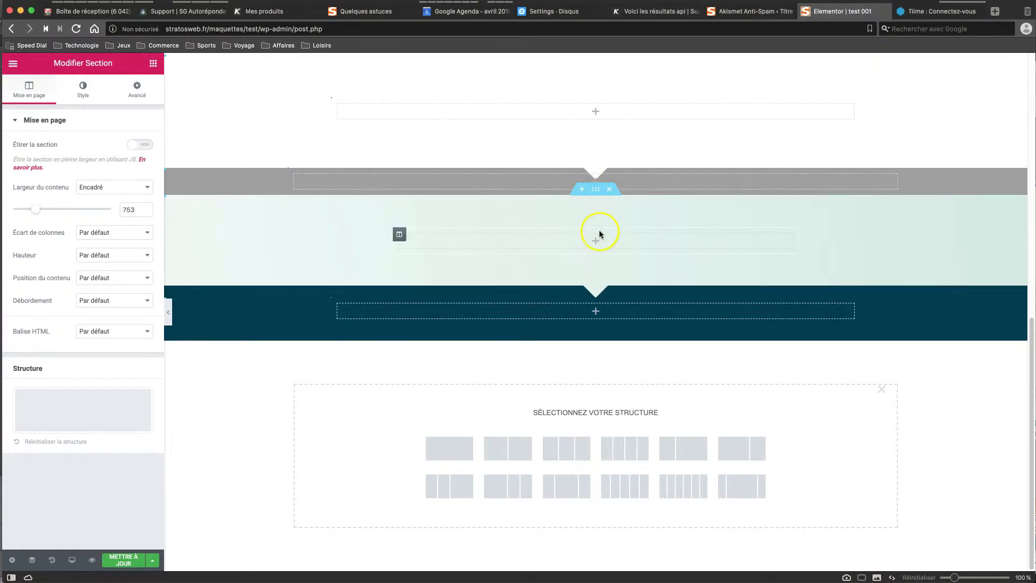
- Remove the grey section's top shape divider by setting its type to Aucun
{"action": "left_click", "coordinate": [597, 164]}
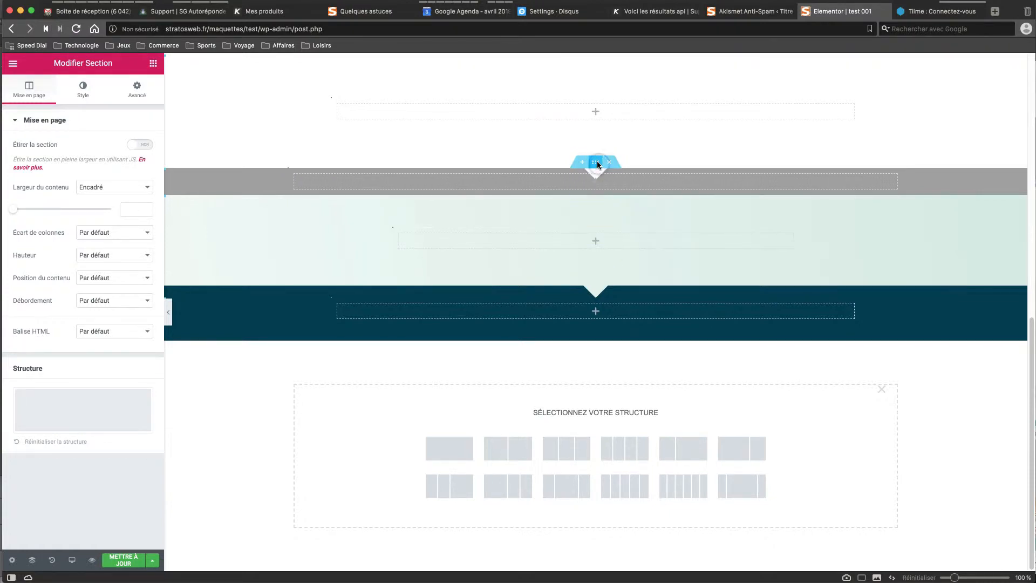
{"action": "left_click", "coordinate": [83, 89]}
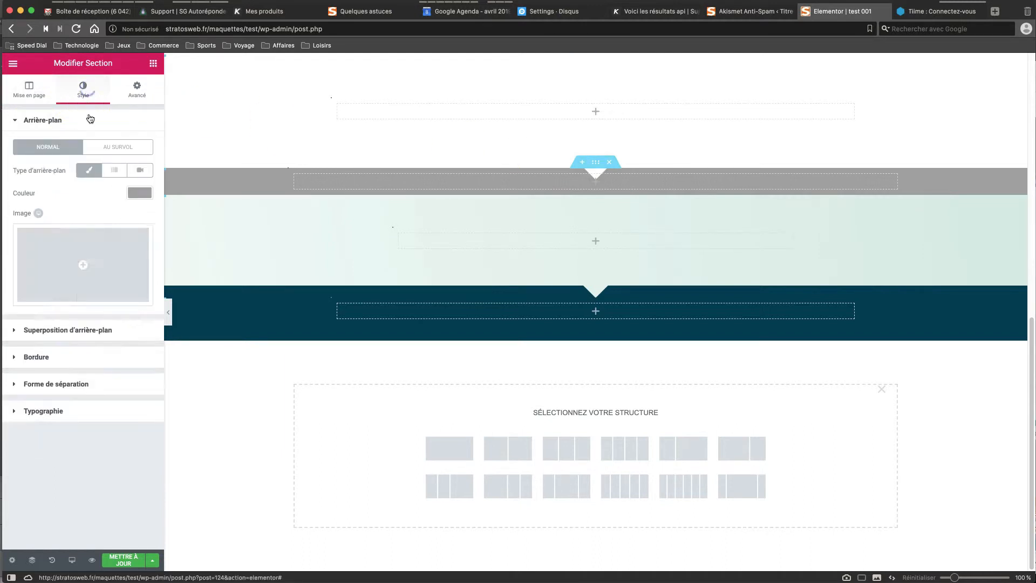
{"action": "left_click", "coordinate": [79, 384]}
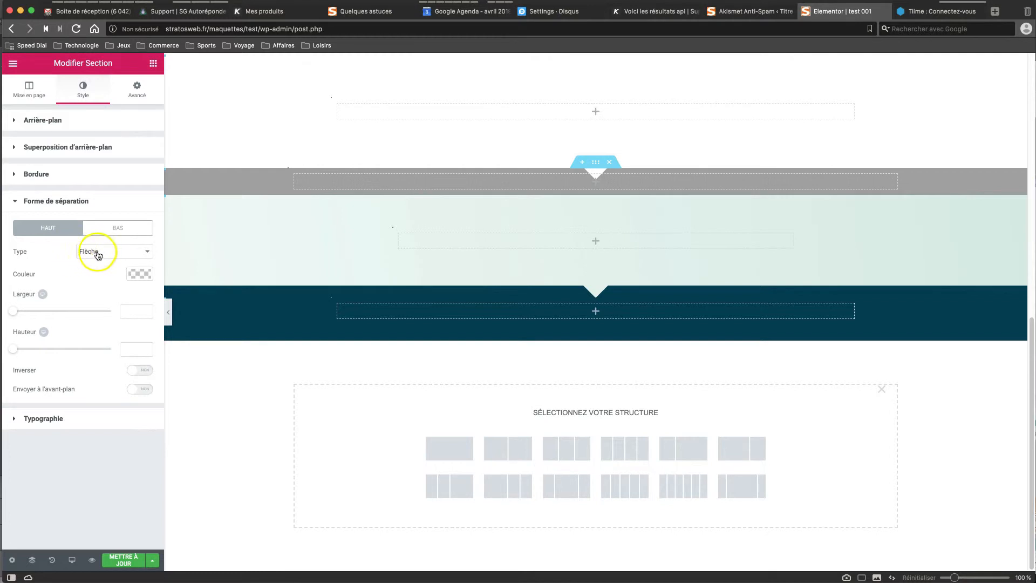
{"action": "left_click", "coordinate": [97, 253]}
{"action": "left_click", "coordinate": [110, 106]}
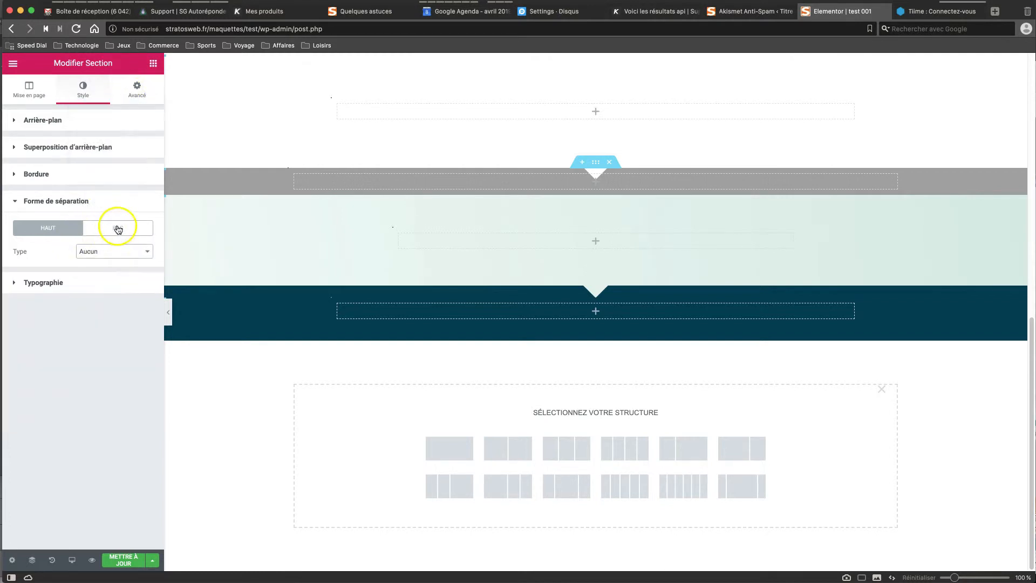
- Add a Flèche shape divider to the bottom edge of the grey section and save the page
{"action": "left_click", "coordinate": [117, 227]}
{"action": "left_click", "coordinate": [108, 251]}
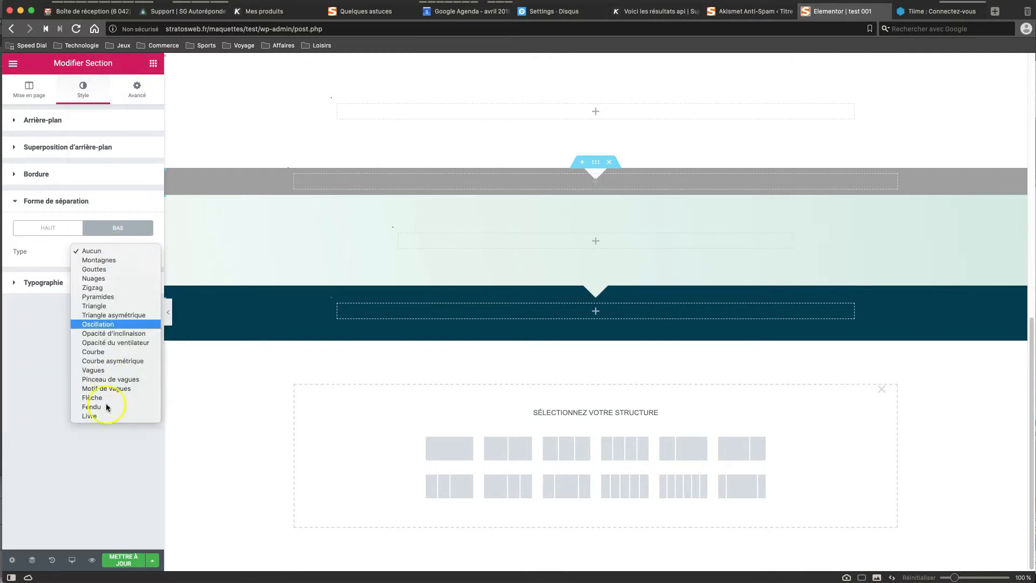
{"action": "left_click", "coordinate": [109, 397]}
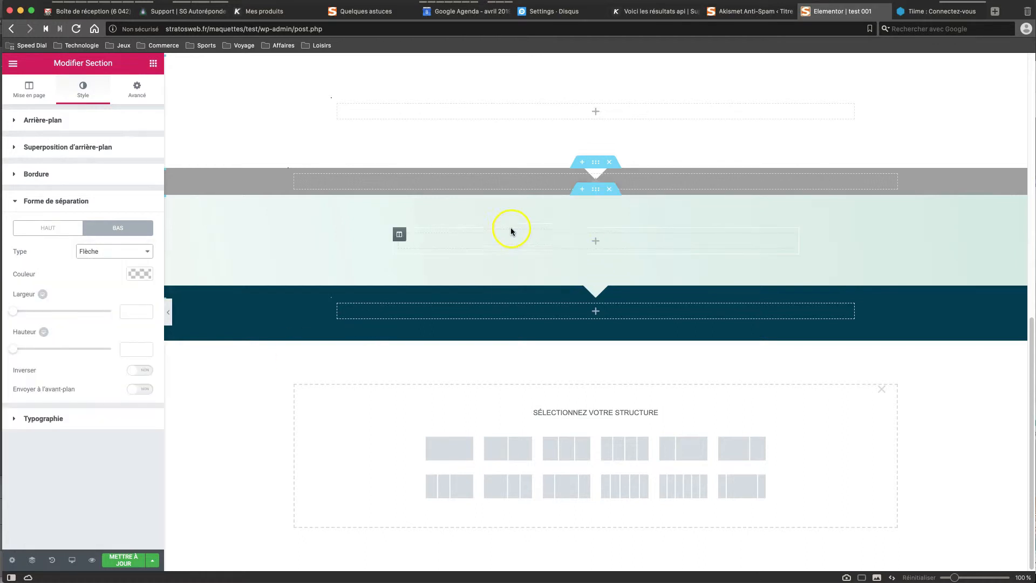
{"action": "left_click", "coordinate": [135, 551]}
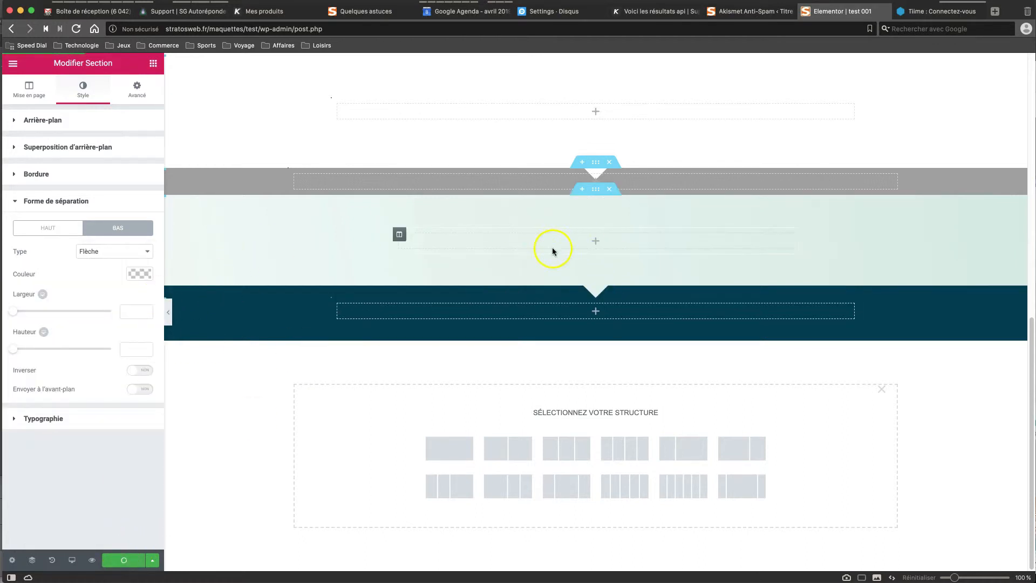
{"action": "left_click", "coordinate": [50, 229]}
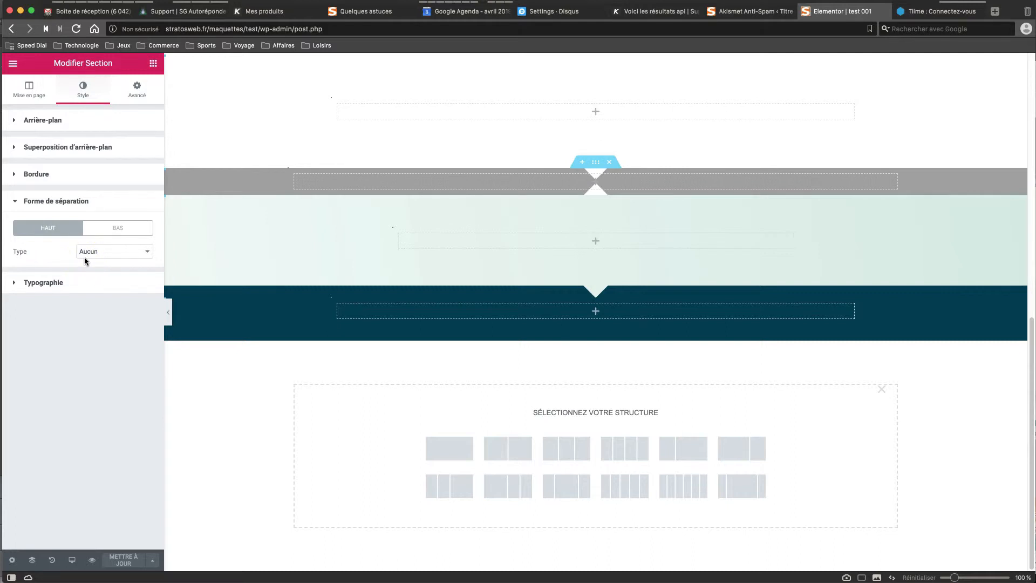
- Leave the builder for the WordPress page screen, update the page there, and reopen it in Elementor
{"action": "left_click", "coordinate": [12, 66]}
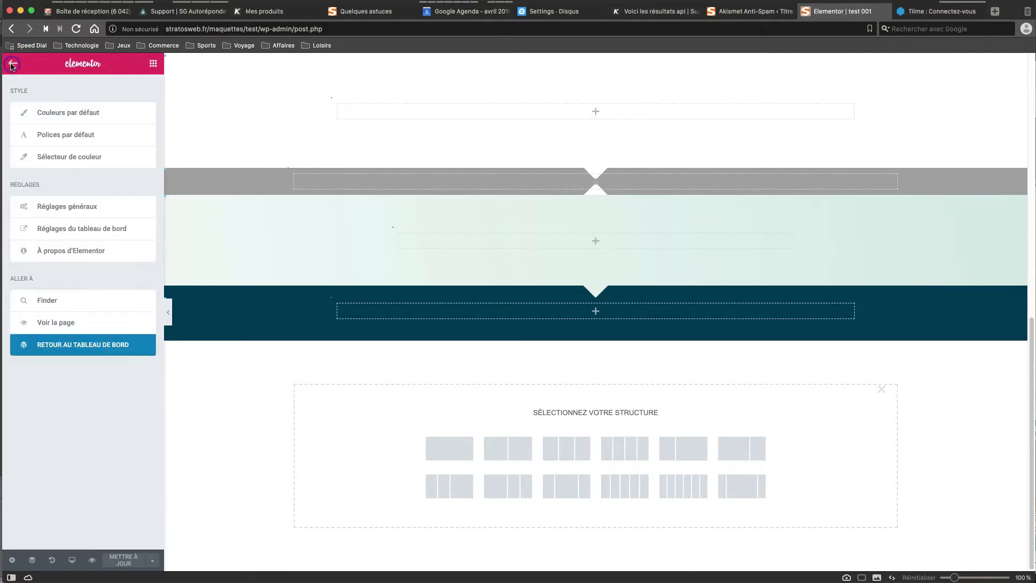
{"action": "left_click", "coordinate": [90, 346]}
{"action": "left_click", "coordinate": [982, 281]}
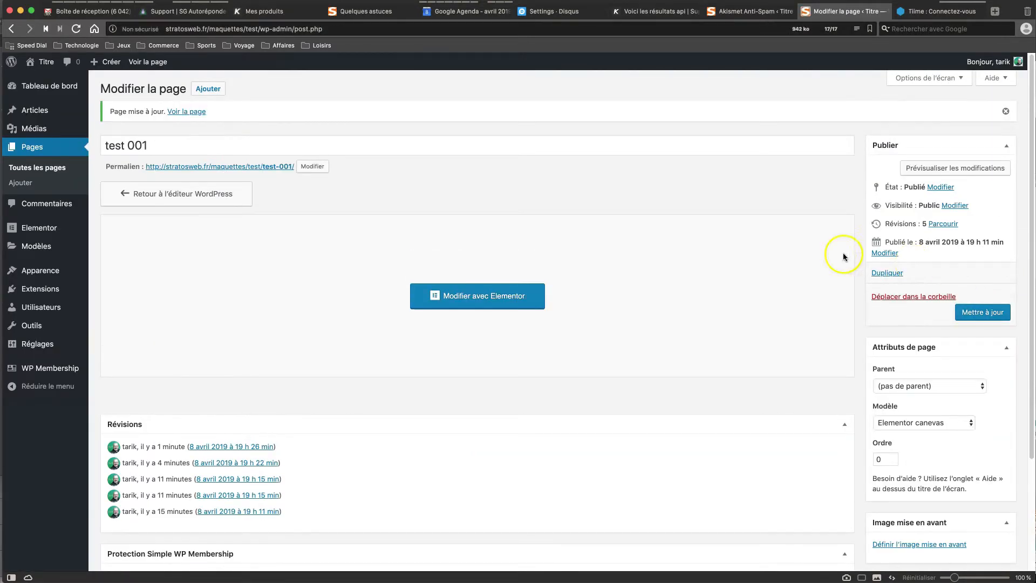
{"action": "left_click", "coordinate": [466, 298]}
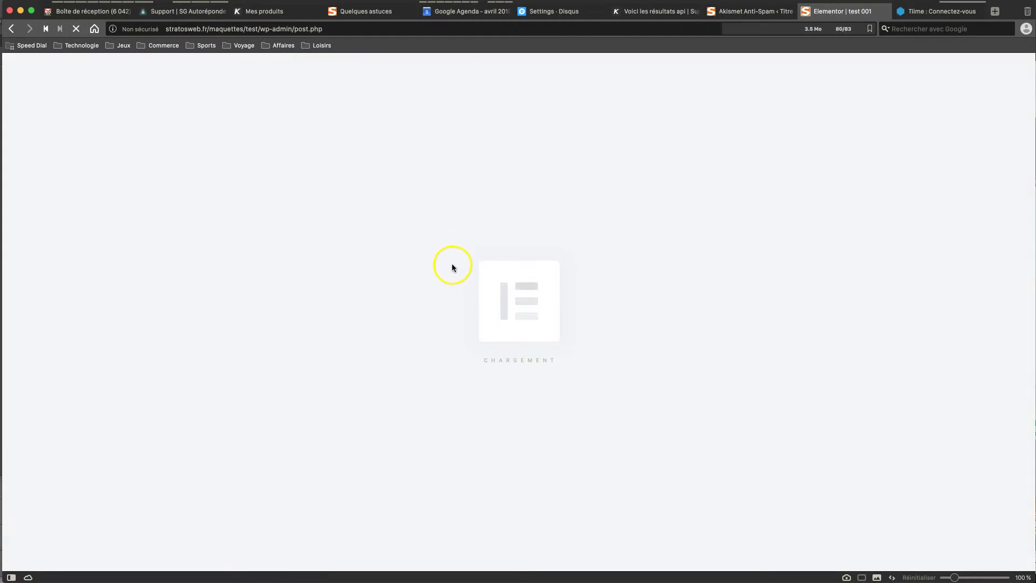
- Color the grey section's bottom arrow divider pale green to match the gradient section below it
{"action": "scroll", "coordinate": [464, 286], "scroll_direction": "down", "scroll_amount": 3}
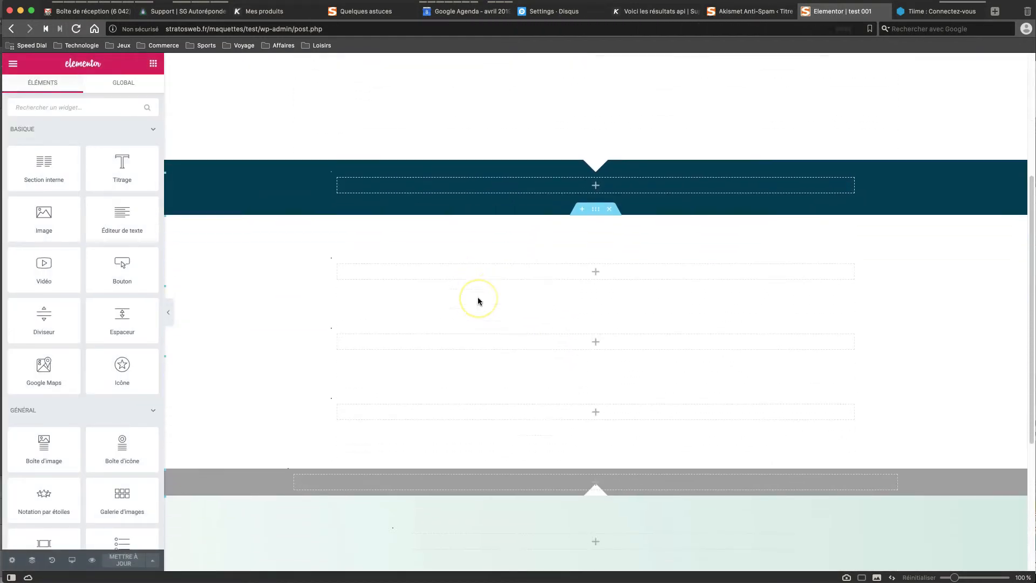
{"action": "scroll", "coordinate": [478, 301], "scroll_direction": "down", "scroll_amount": 6}
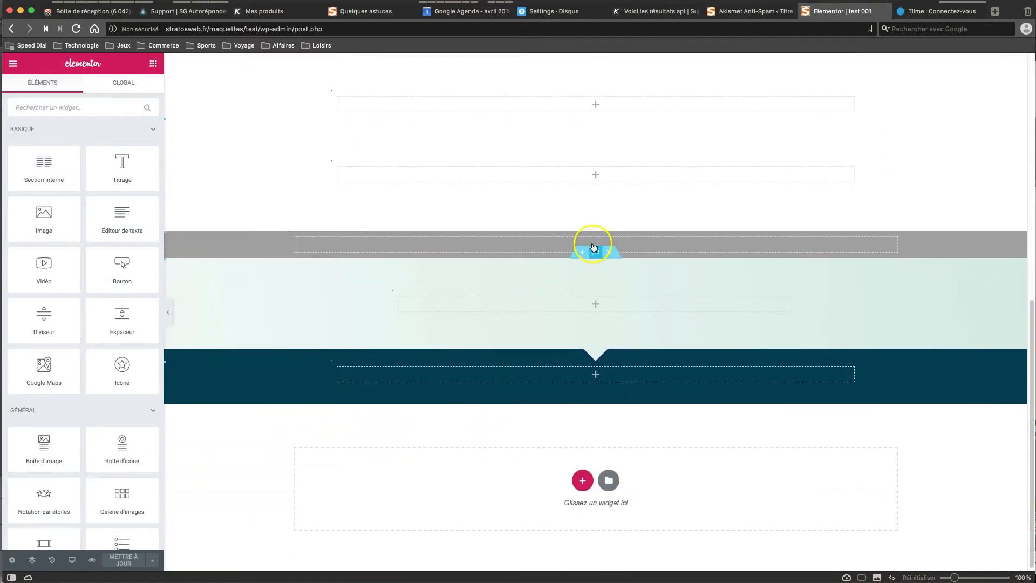
{"action": "left_click", "coordinate": [596, 224]}
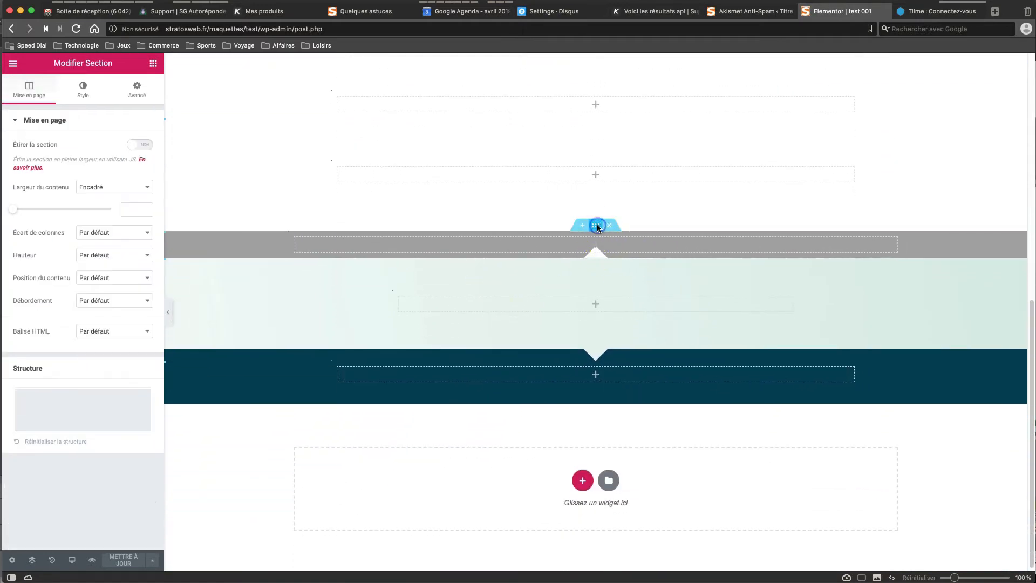
{"action": "left_click", "coordinate": [594, 258]}
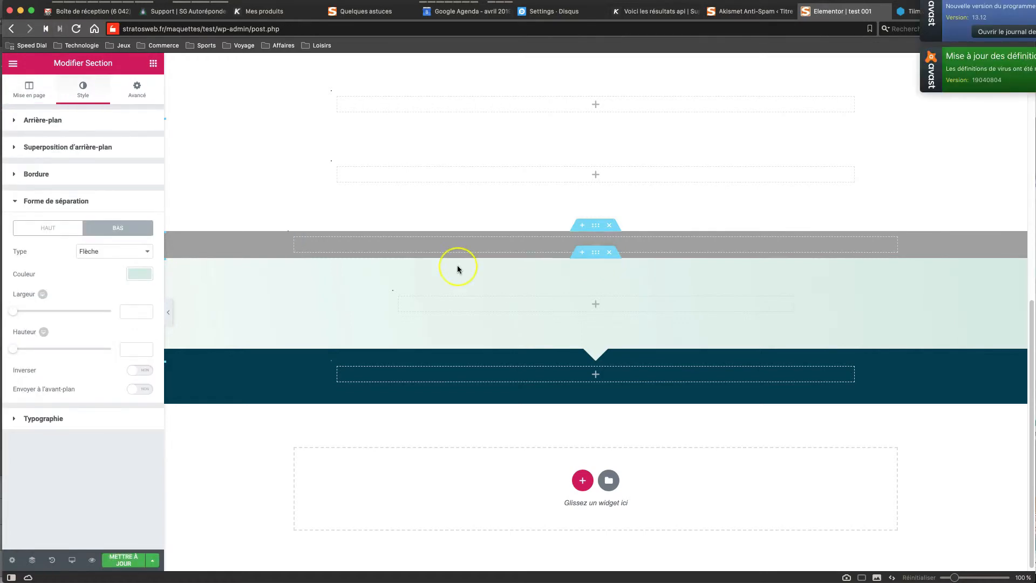
- Set the minimum height of the section above the dark blue one to 613 px and check its margin settings
{"action": "scroll", "coordinate": [457, 269], "scroll_direction": "up", "scroll_amount": 9}
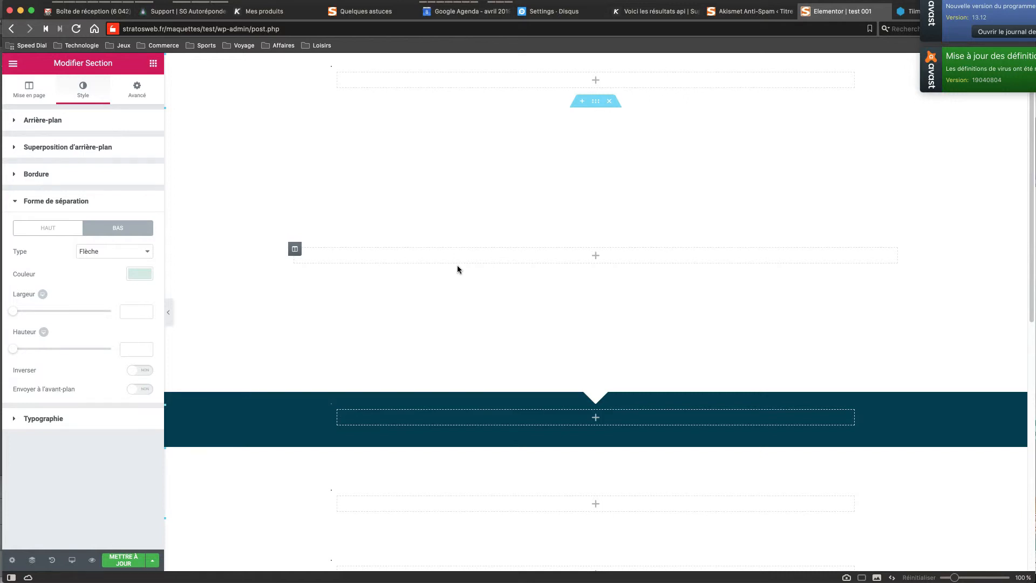
{"action": "left_click", "coordinate": [596, 102]}
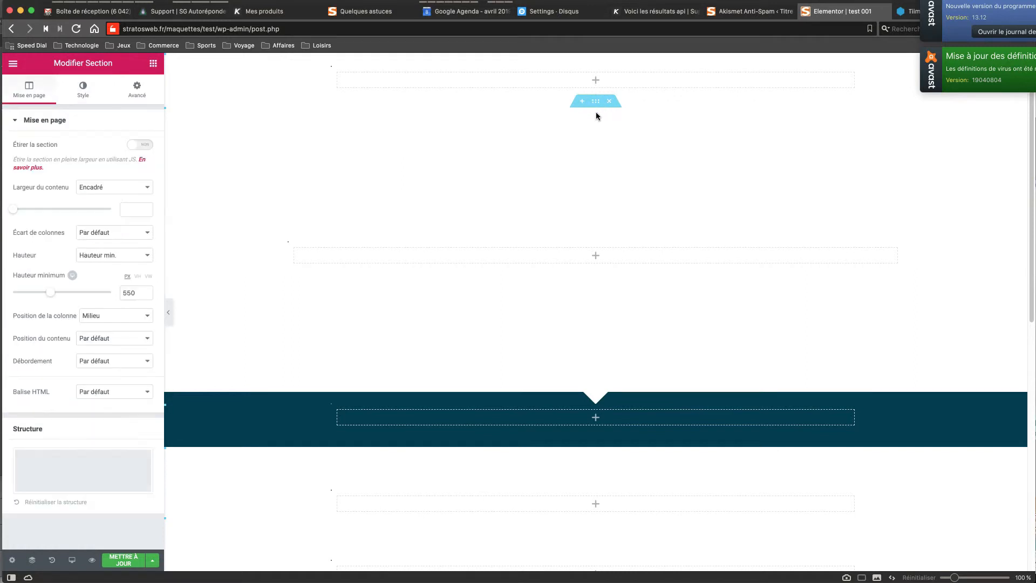
{"action": "left_click", "coordinate": [602, 140]}
{"action": "mouse_move", "coordinate": [48, 293]}
{"action": "left_mouse_down"}
{"action": "mouse_move", "coordinate": [17, 292]}
{"action": "mouse_move", "coordinate": [54, 292]}
{"action": "left_mouse_up"}
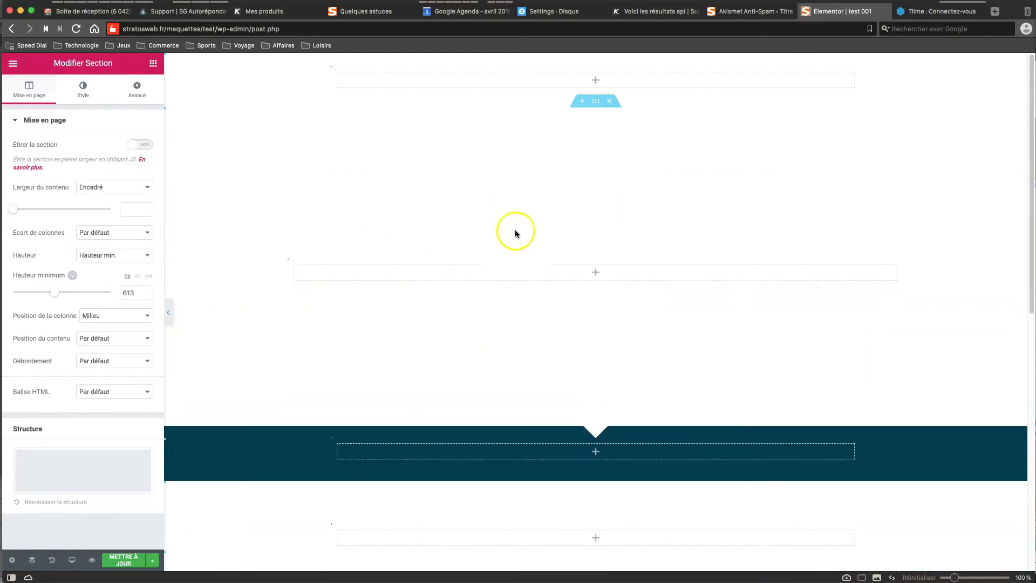
{"action": "left_click", "coordinate": [138, 91]}
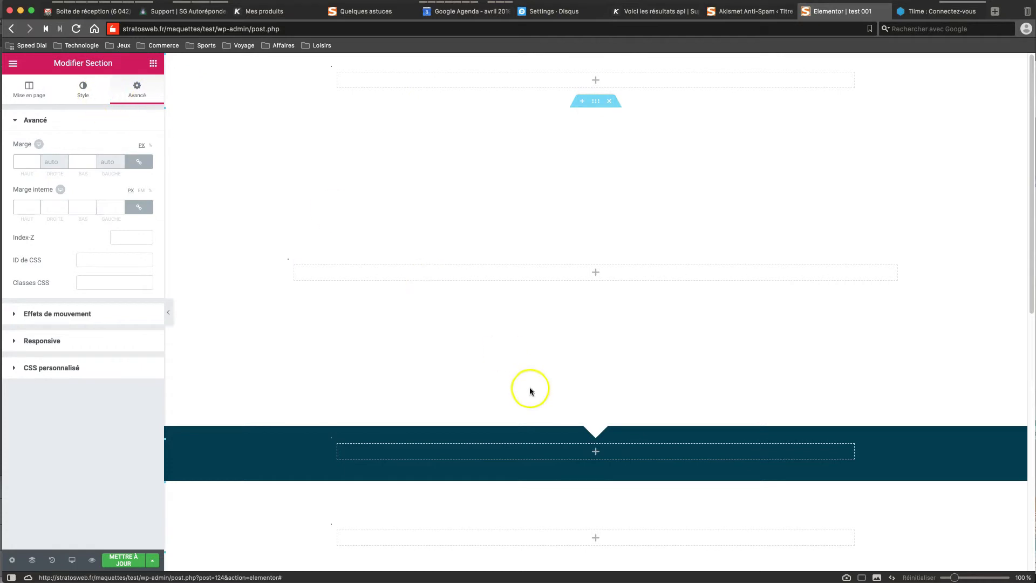
- Give the white section directly below the dark blue one a classic background in orange #eab26e
{"action": "mouse_move", "coordinate": [590, 435]}
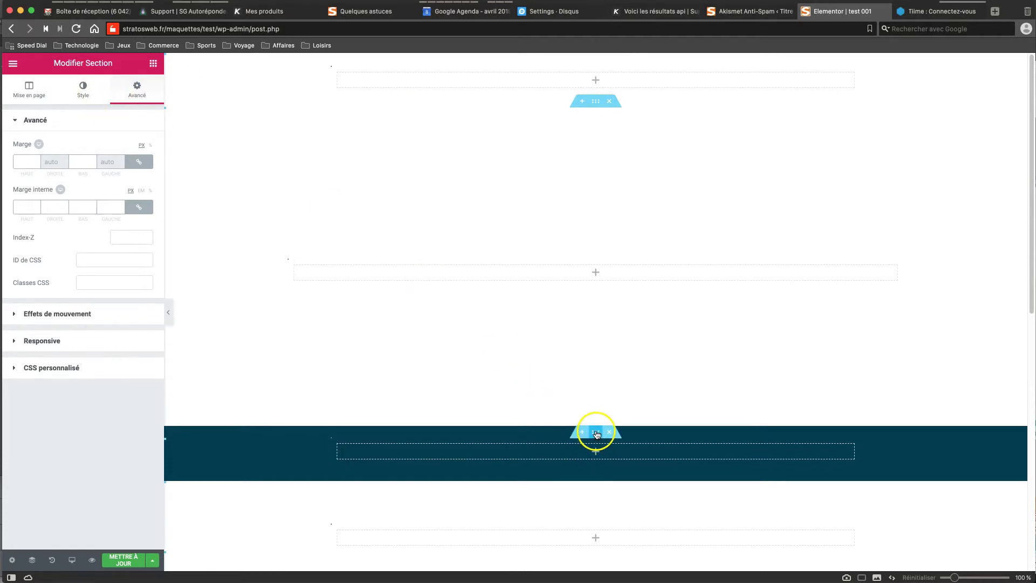
{"action": "scroll", "coordinate": [494, 346], "scroll_direction": "down", "scroll_amount": 5}
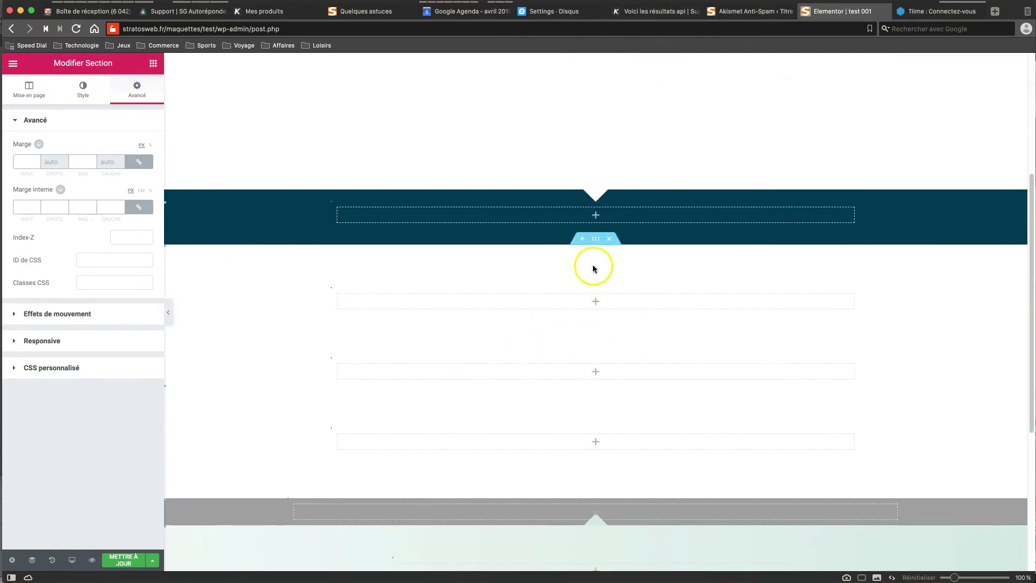
{"action": "left_click", "coordinate": [595, 239]}
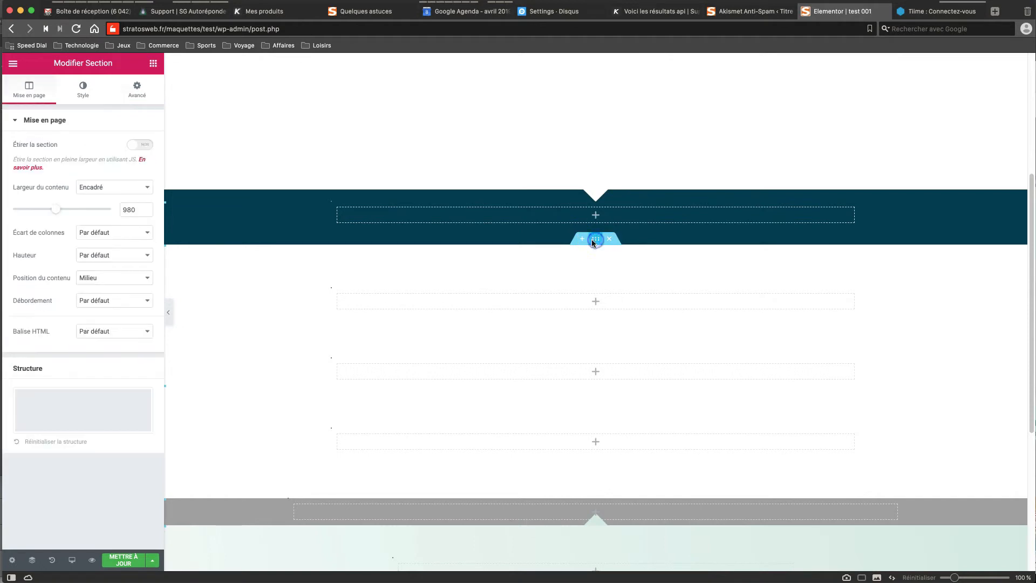
{"action": "left_click", "coordinate": [83, 89]}
{"action": "left_click", "coordinate": [88, 171]}
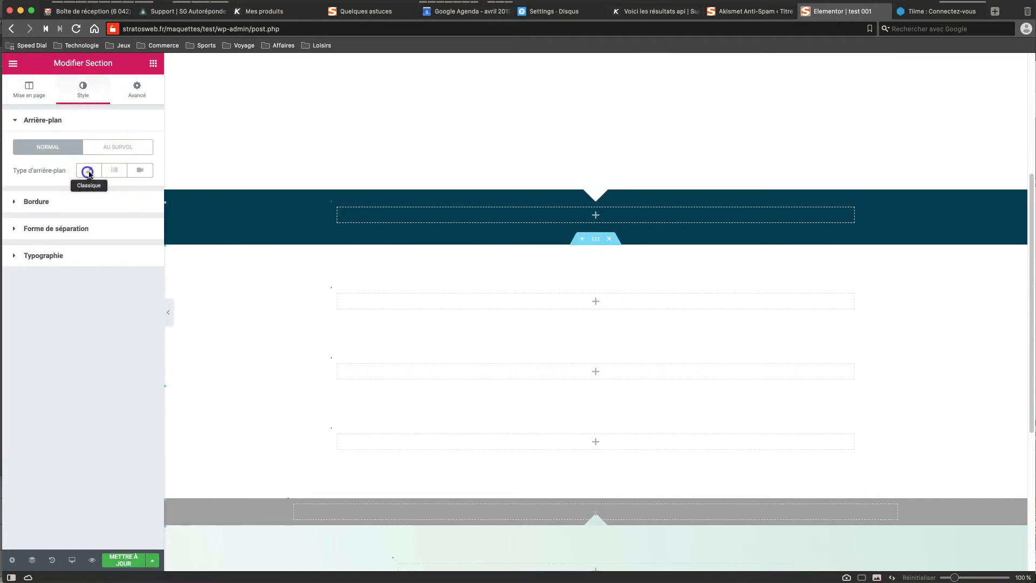
{"action": "left_click", "coordinate": [93, 232]}
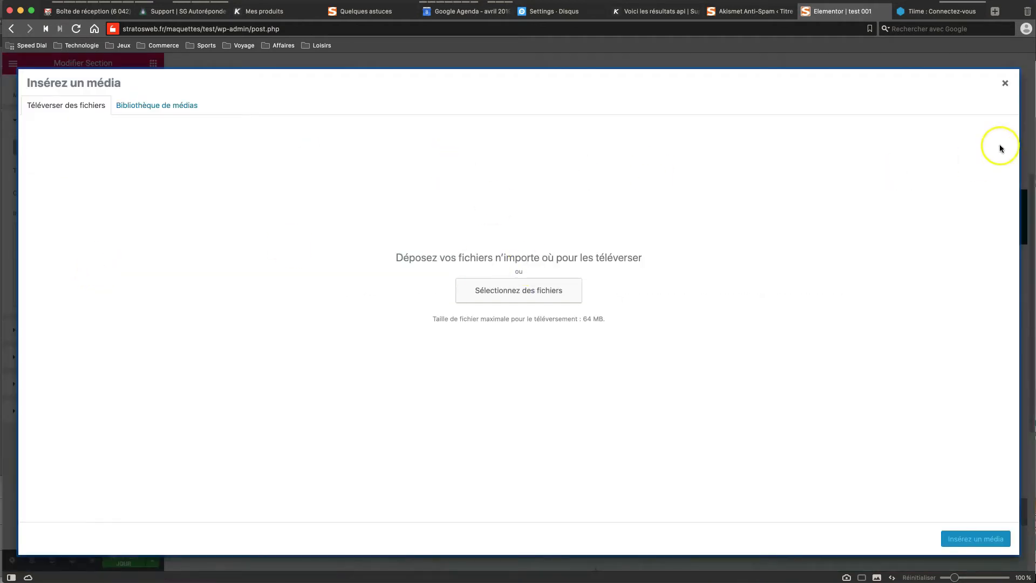
{"action": "left_click", "coordinate": [1005, 83]}
{"action": "left_click", "coordinate": [133, 194]}
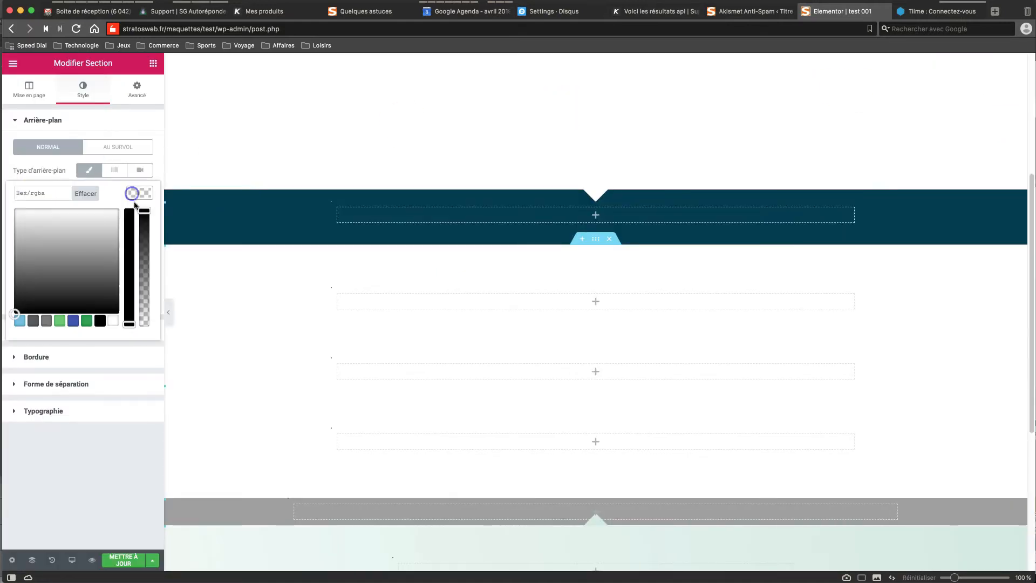
{"action": "left_click", "coordinate": [59, 320]}
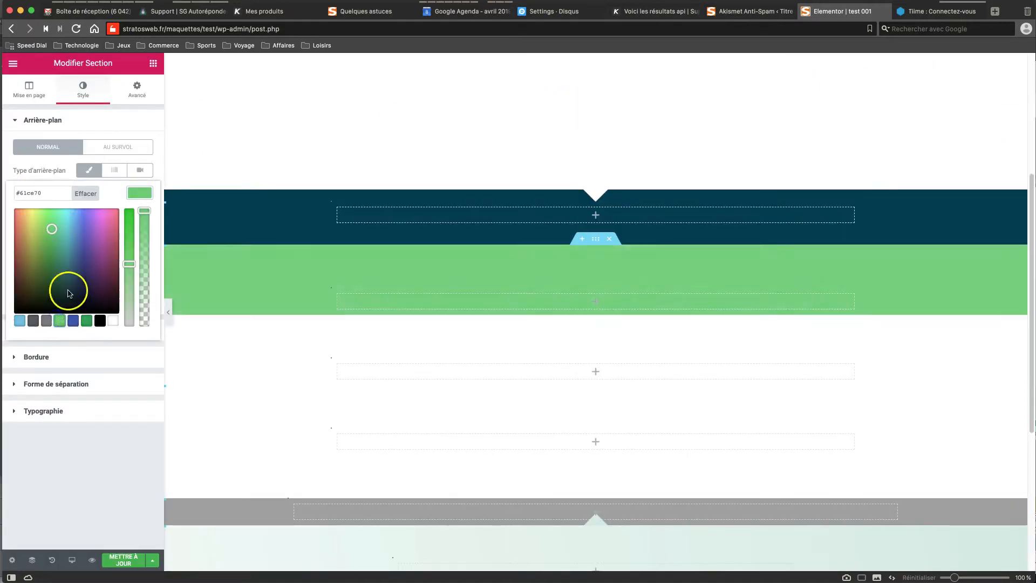
{"action": "left_click_drag", "start_coordinate": [52, 229], "coordinate": [25, 218]}
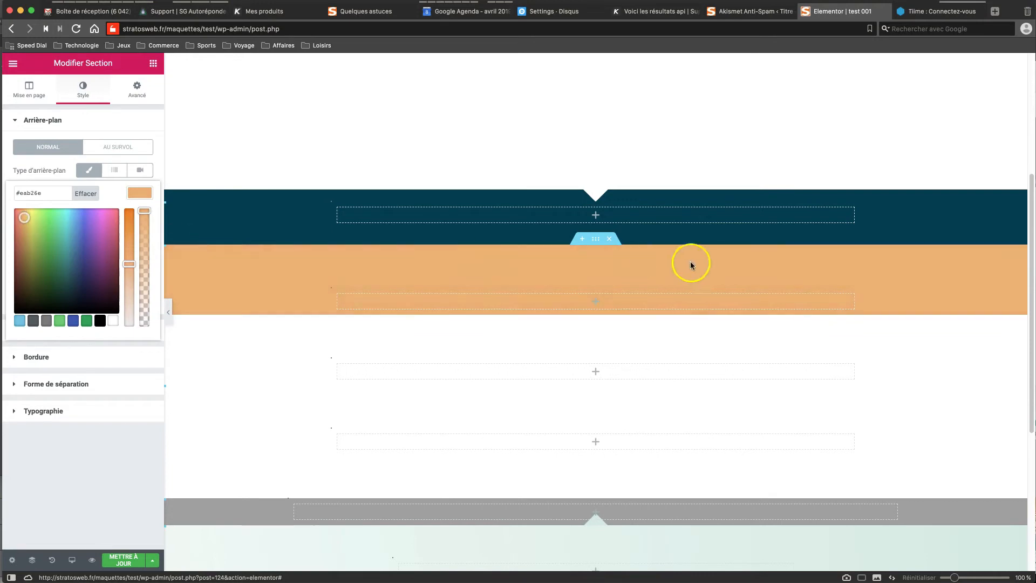
- Give the white section directly below the orange one a classic background in dark blue #003a4c
{"action": "left_click", "coordinate": [597, 197]}
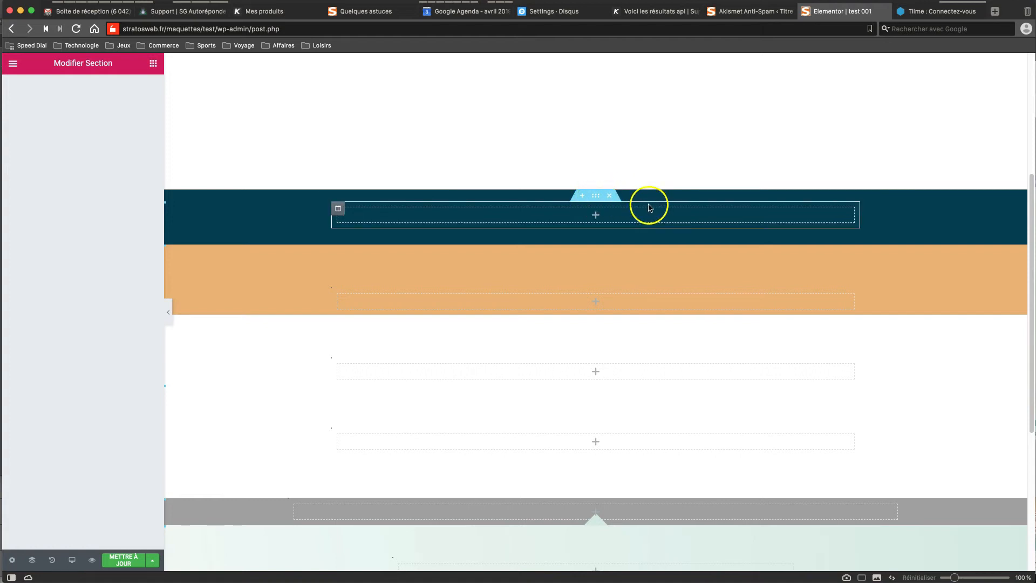
{"action": "mouse_move", "coordinate": [592, 199]}
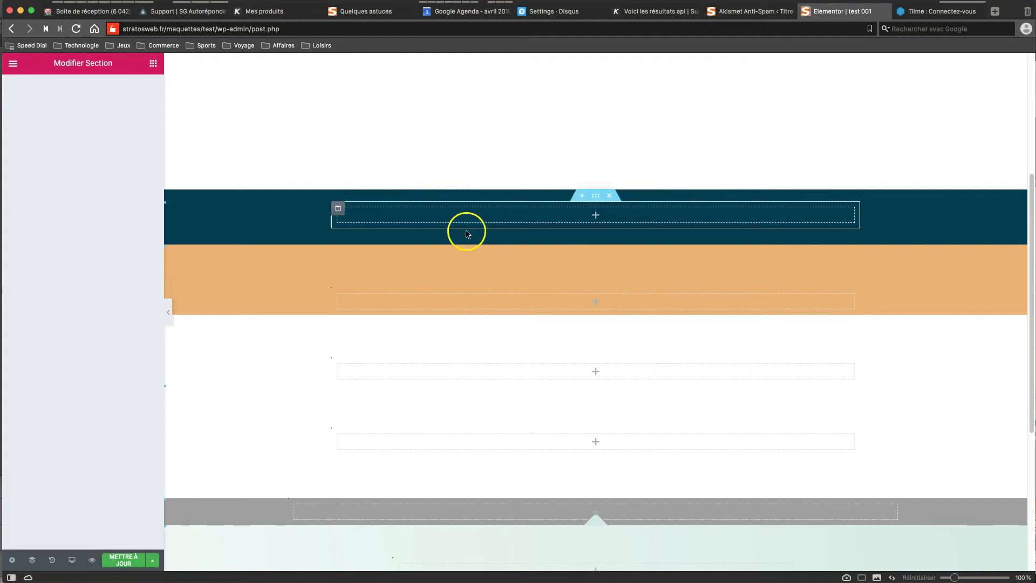
{"action": "left_click", "coordinate": [595, 310]}
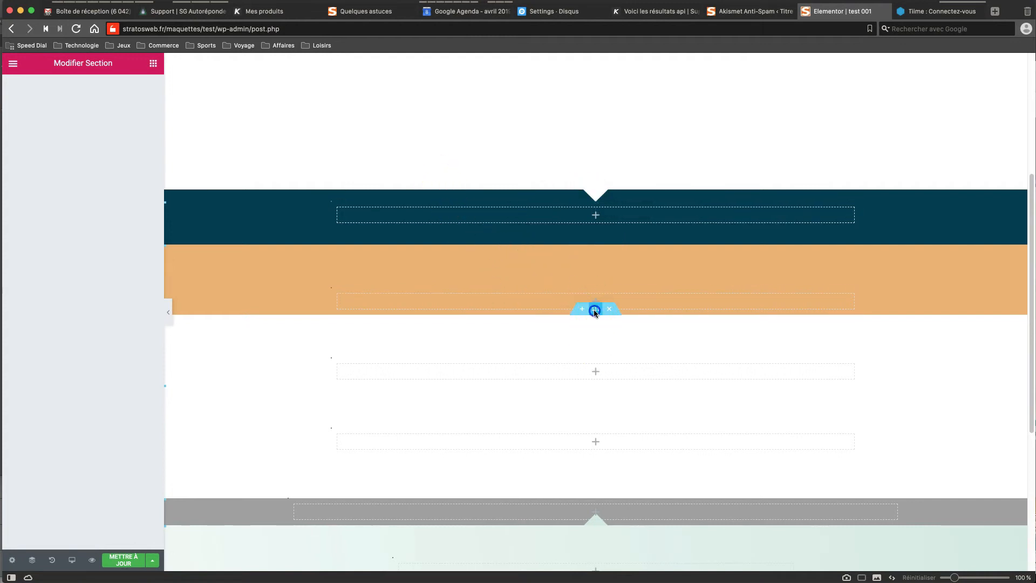
{"action": "left_click", "coordinate": [83, 88]}
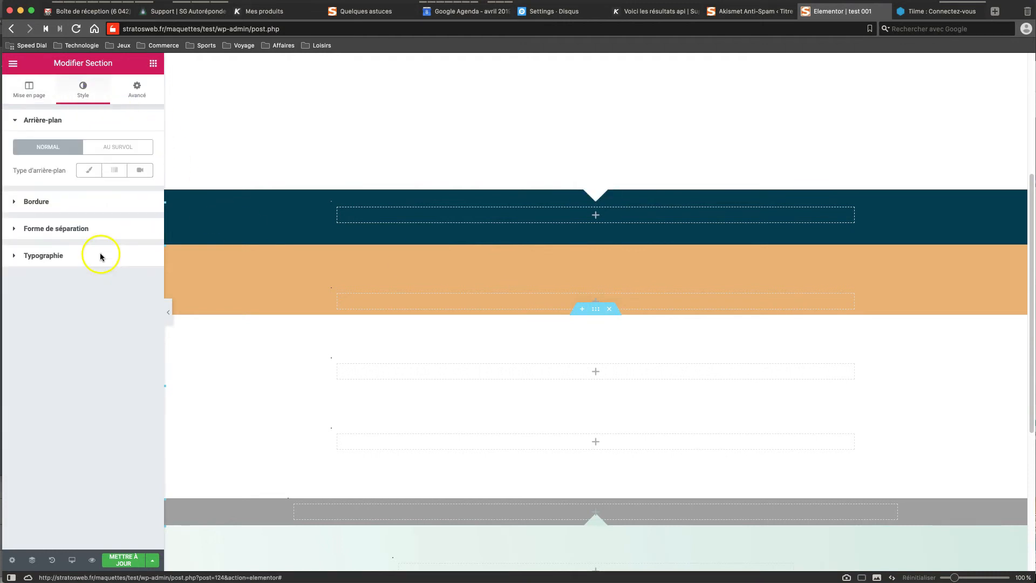
{"action": "left_click", "coordinate": [89, 170]}
{"action": "left_click", "coordinate": [139, 193]}
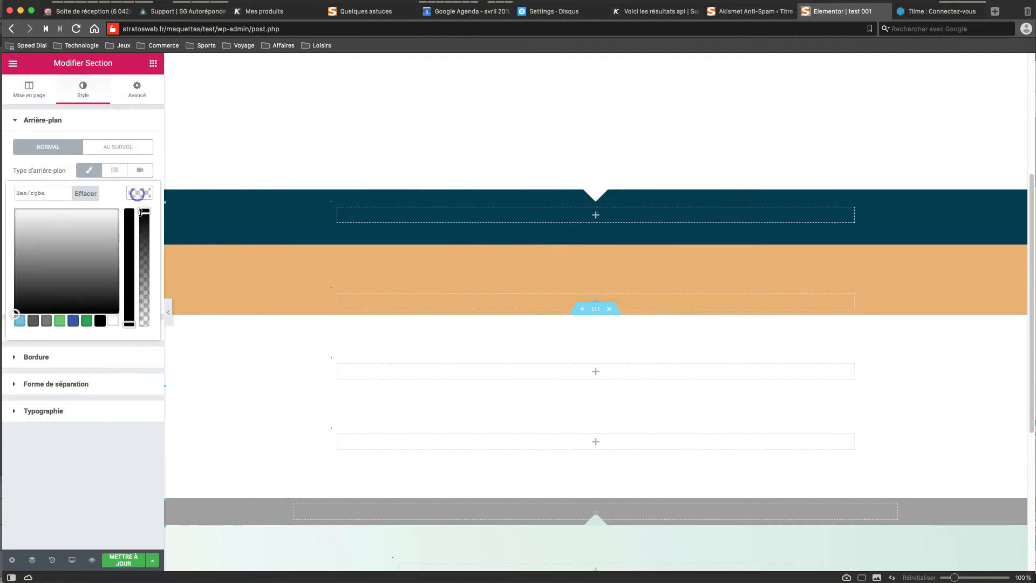
{"action": "left_click", "coordinate": [73, 321]}
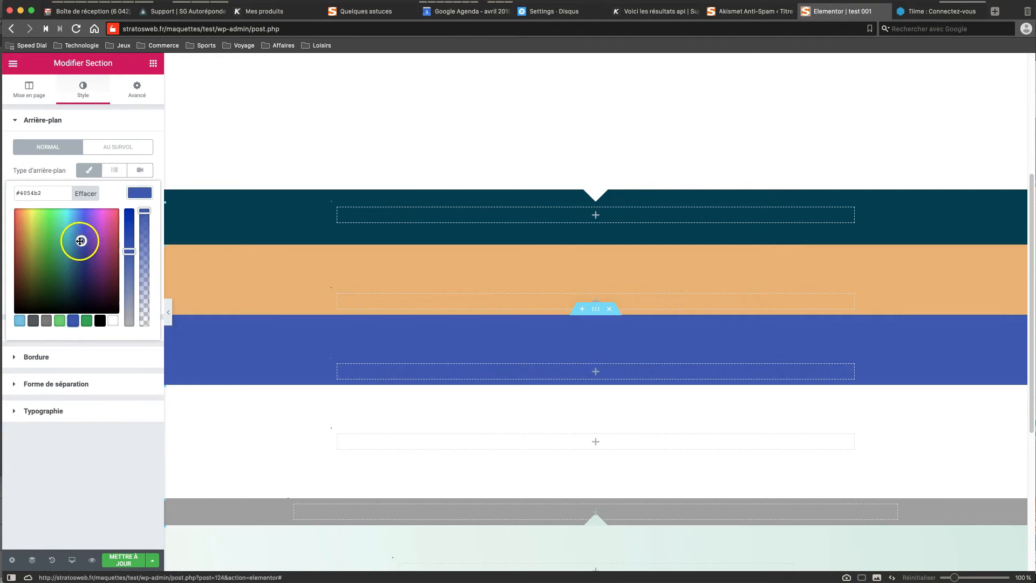
{"action": "left_click_drag", "start_coordinate": [80, 240], "coordinate": [89, 292]}
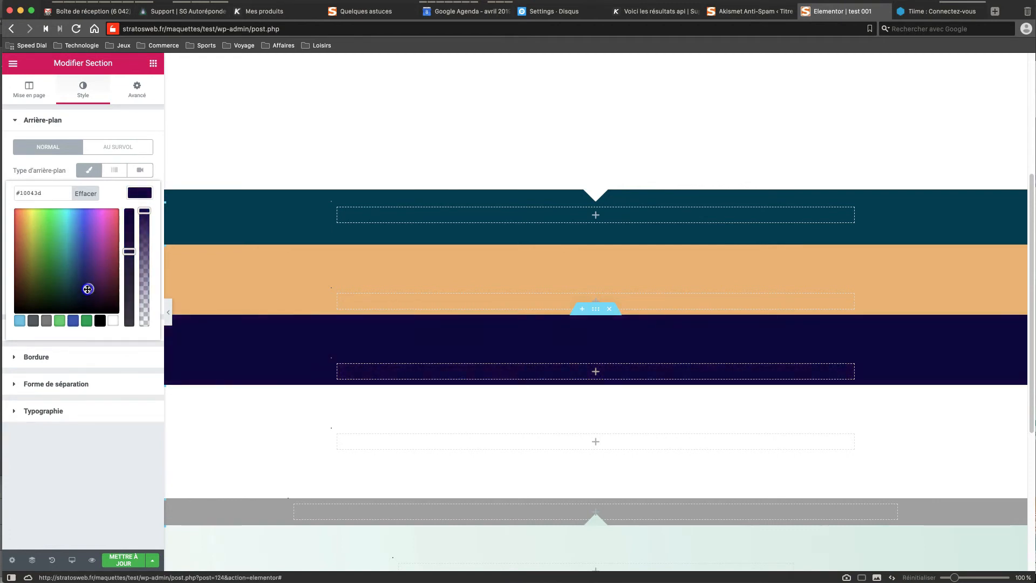
{"action": "left_click_drag", "start_coordinate": [80, 290], "coordinate": [69, 288]}
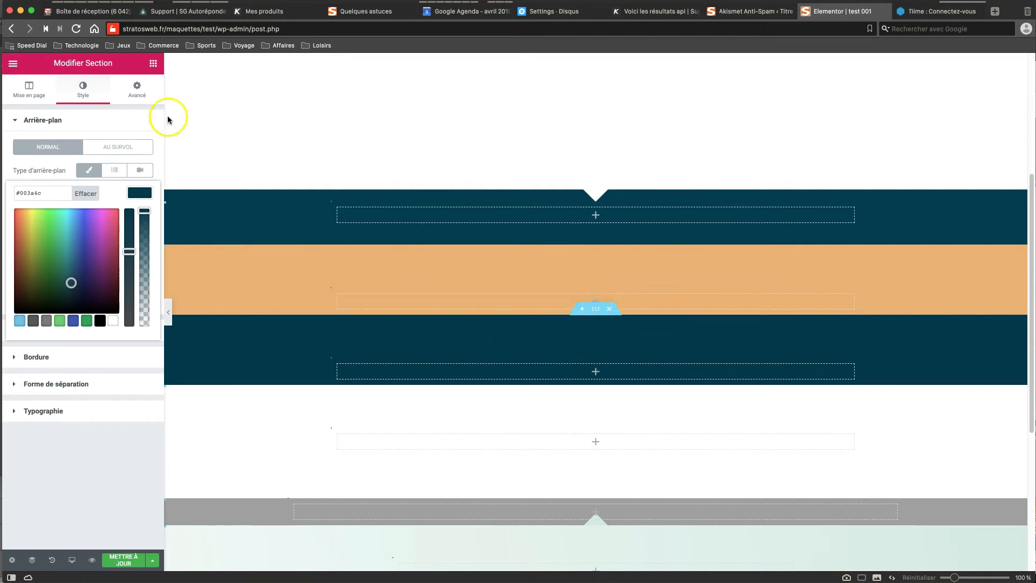
- Set the top padding of the dark blue section below the orange one to 0 and its minimum height to 242 px
{"action": "left_click", "coordinate": [137, 88]}
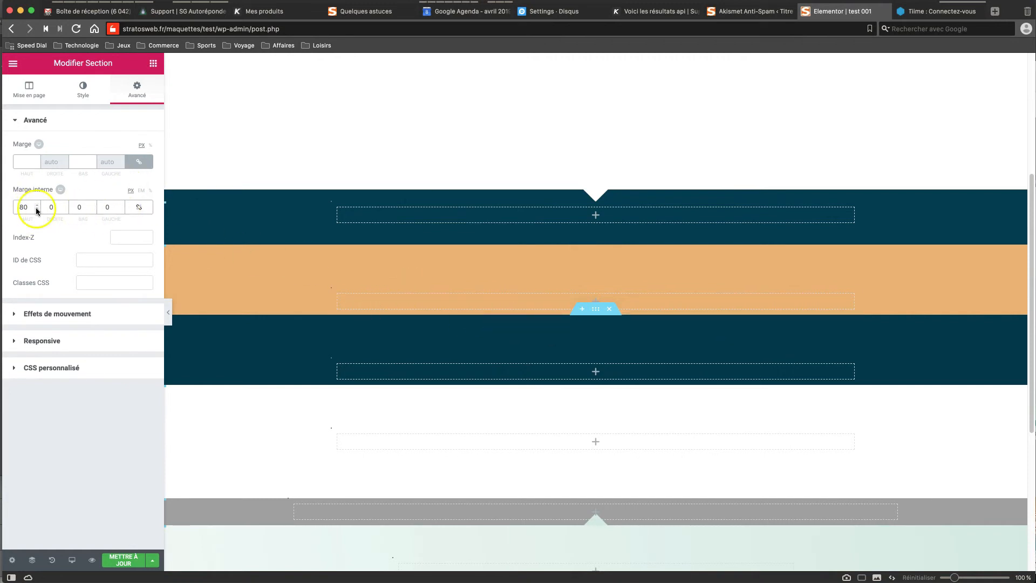
{"action": "type", "text": "0"}
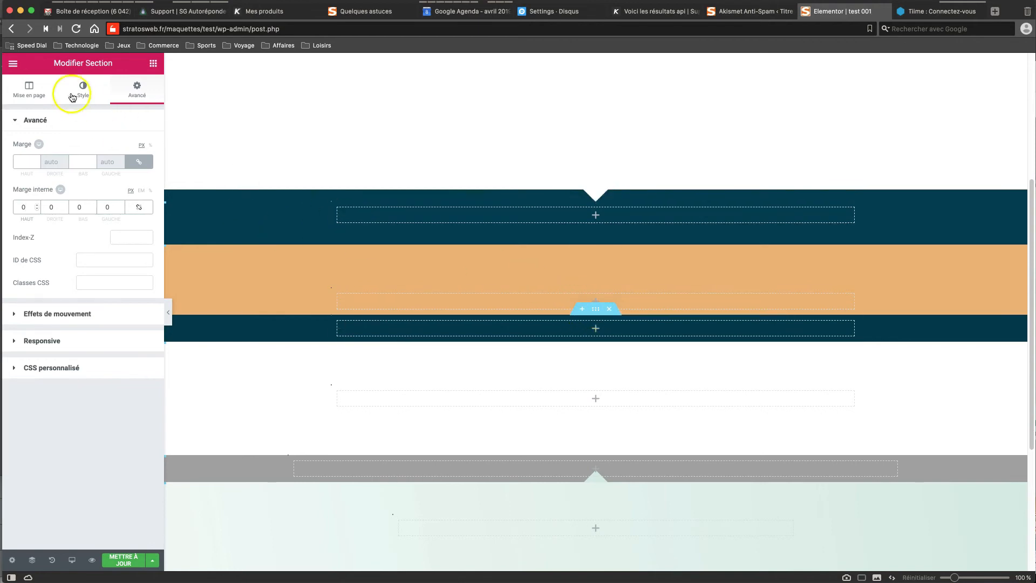
{"action": "left_click", "coordinate": [28, 89]}
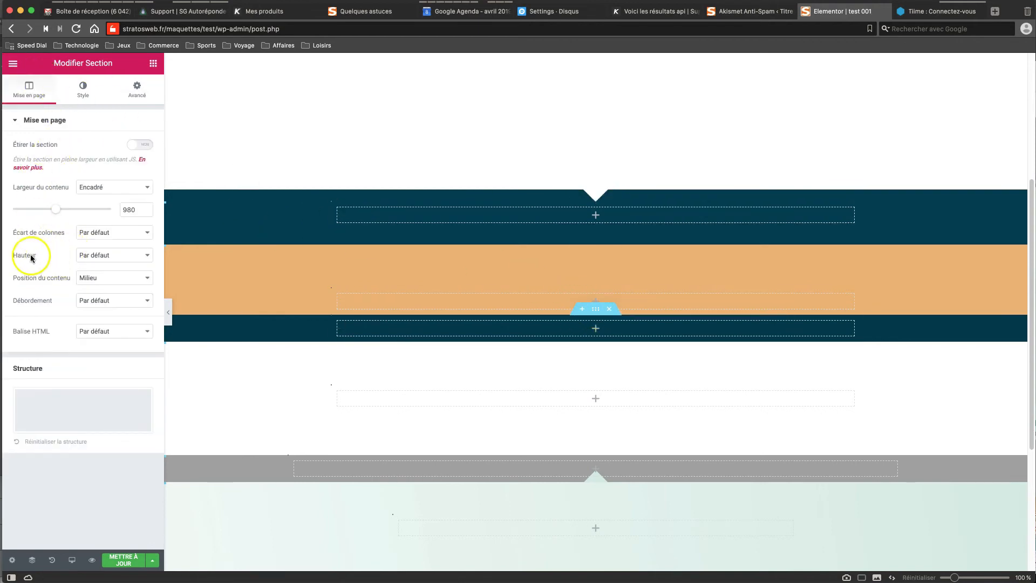
{"action": "left_click", "coordinate": [105, 255]}
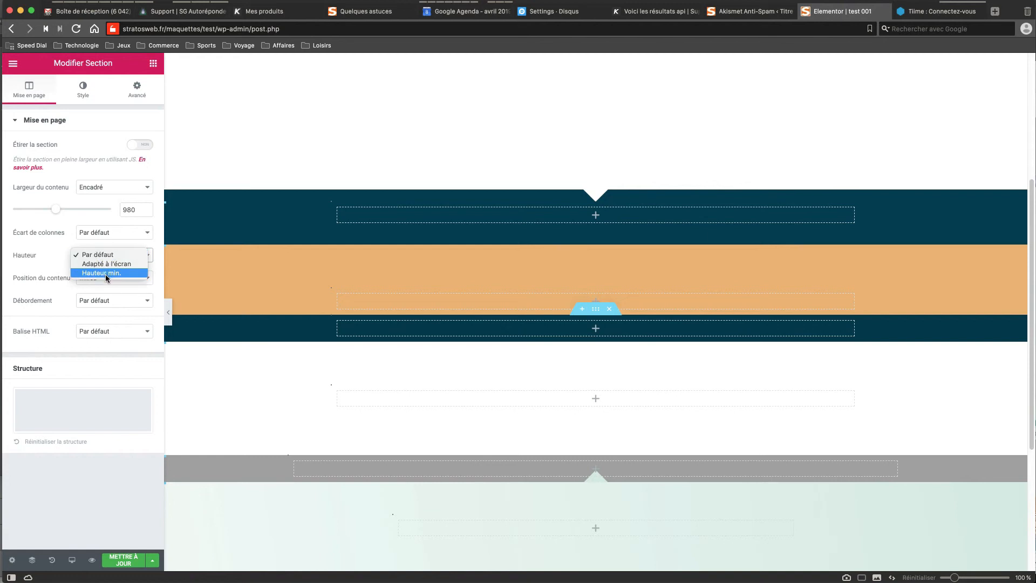
{"action": "left_click", "coordinate": [106, 273]}
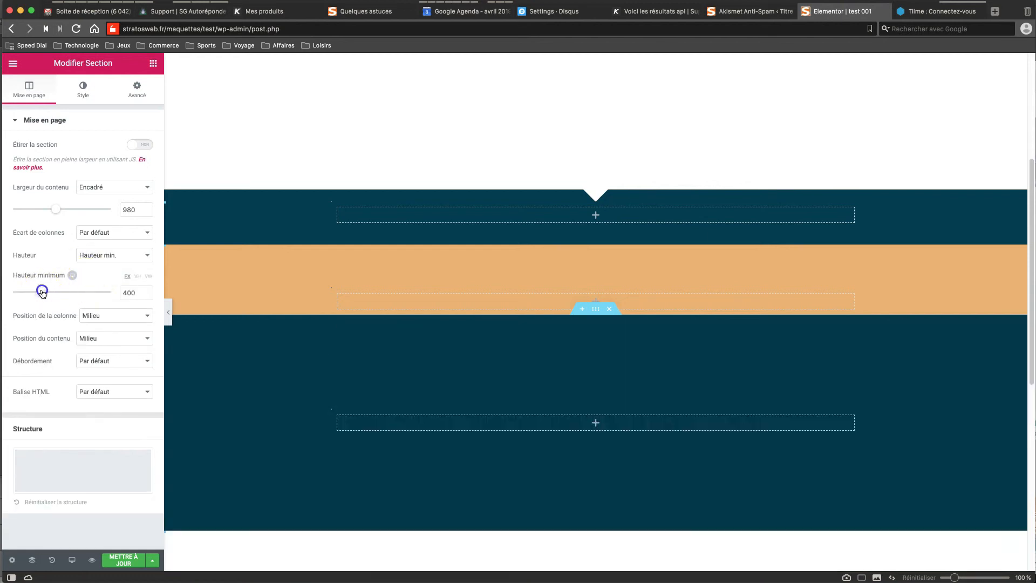
{"action": "left_click_drag", "start_coordinate": [42, 292], "coordinate": [29, 292]}
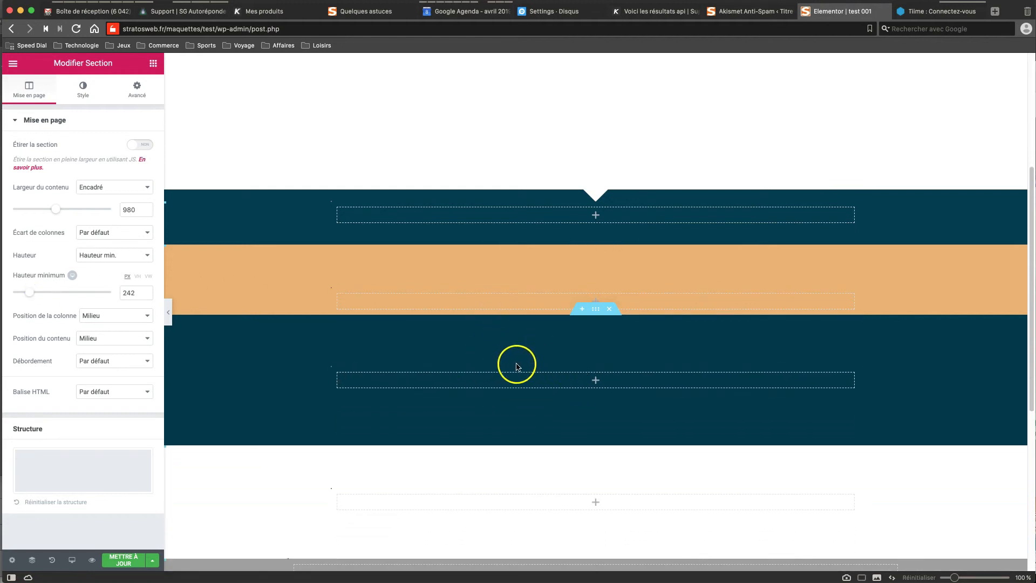
- Add a new two-column section at the end of the page, with a wide first column and a narrow second one
{"action": "scroll", "coordinate": [448, 297], "scroll_direction": "down", "scroll_amount": 4}
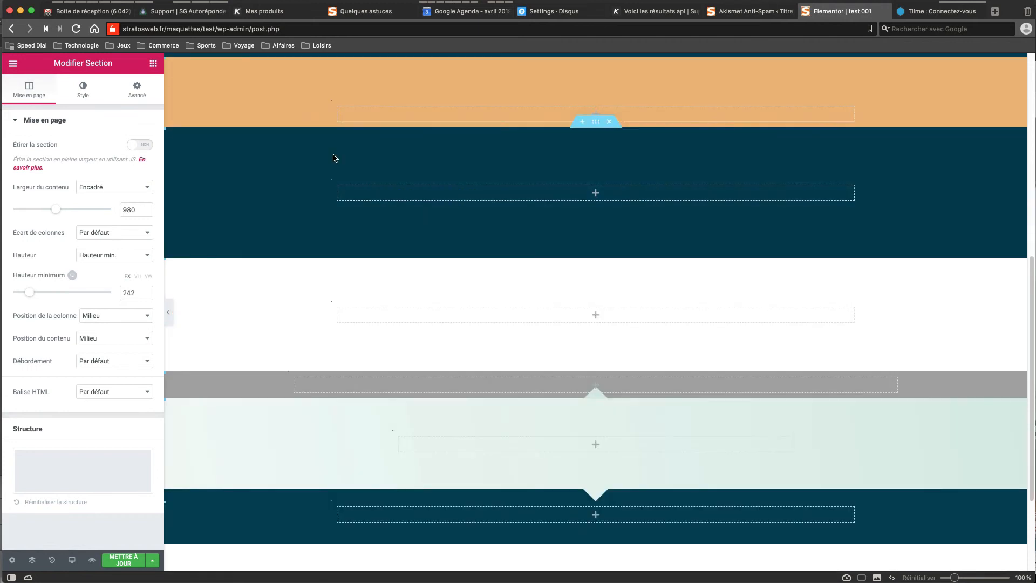
{"action": "scroll", "coordinate": [361, 185], "scroll_direction": "down", "scroll_amount": 3}
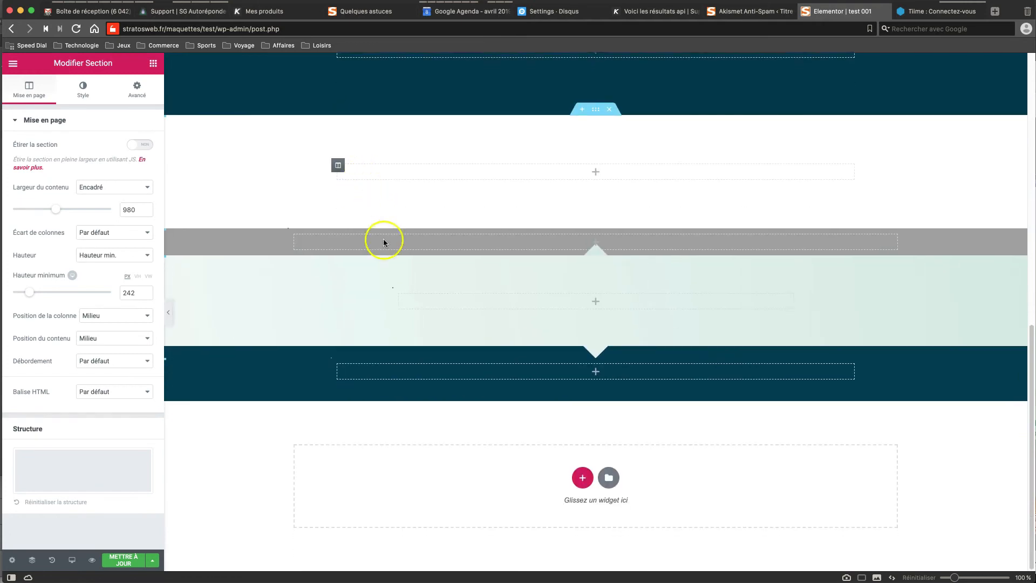
{"action": "left_click", "coordinate": [582, 476]}
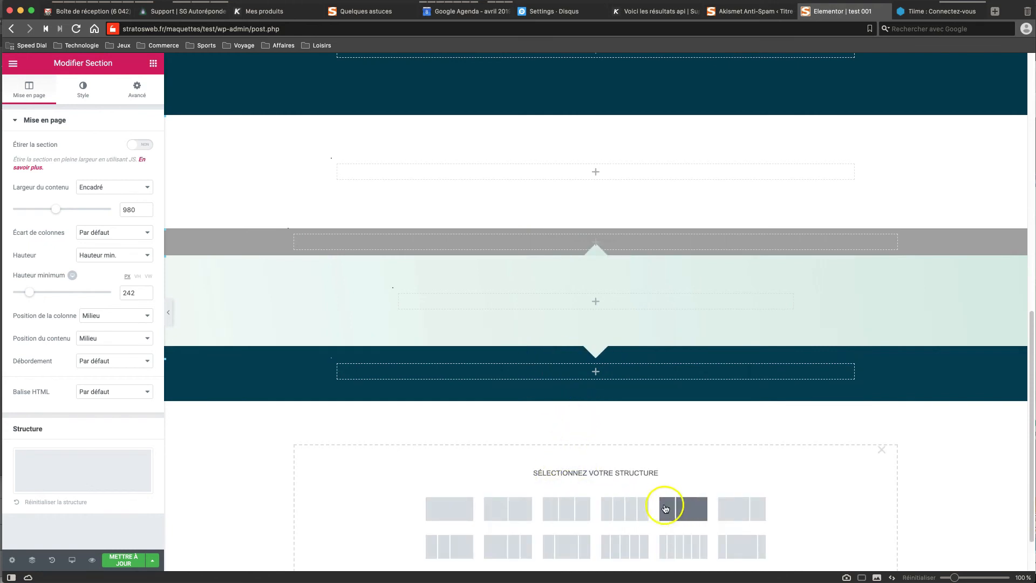
{"action": "left_click", "coordinate": [742, 509]}
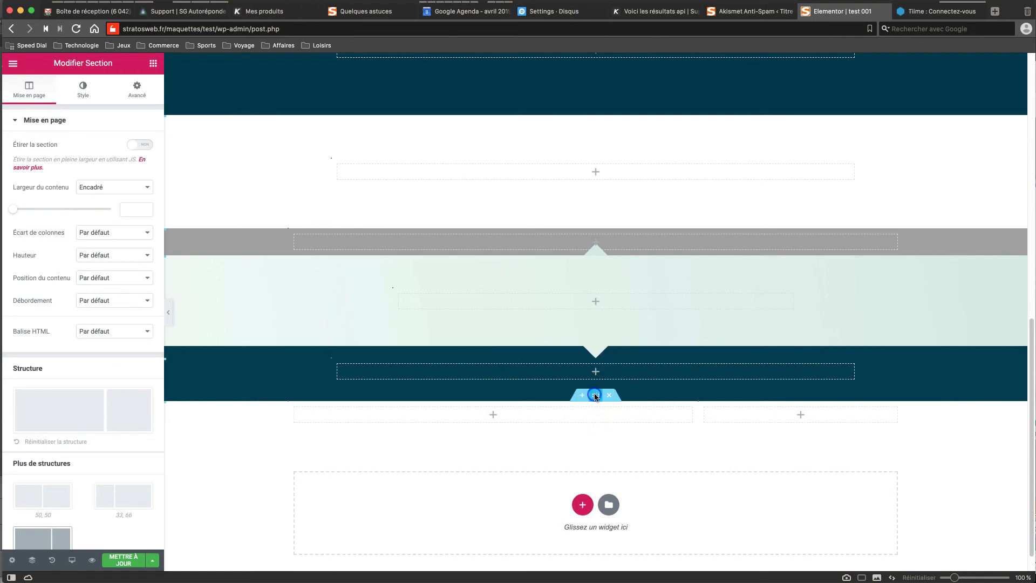
- Give the new two-column section a classic background in salmon orange #ef9670
{"action": "left_click", "coordinate": [83, 89]}
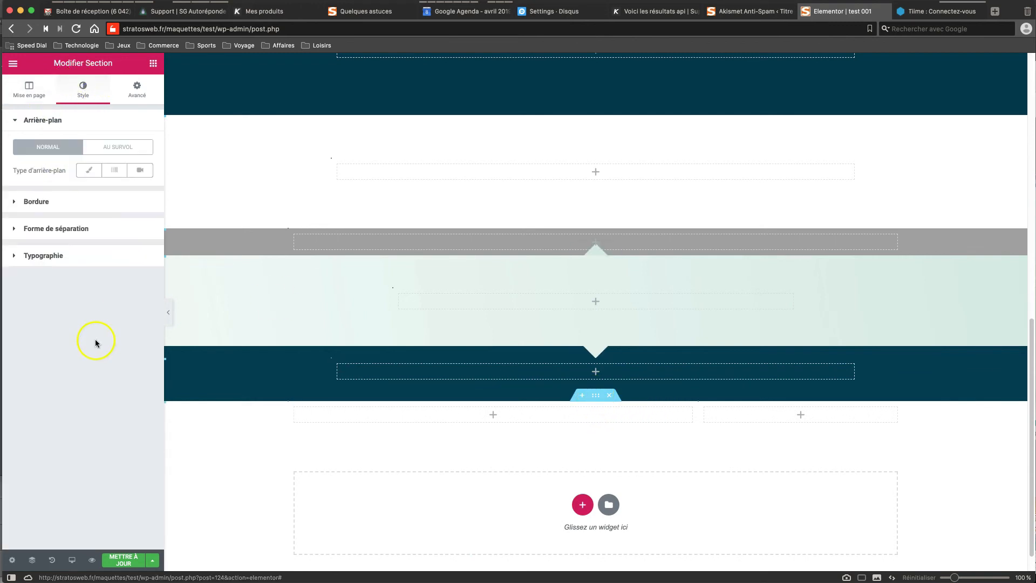
{"action": "left_click", "coordinate": [89, 170]}
{"action": "left_click", "coordinate": [137, 194]}
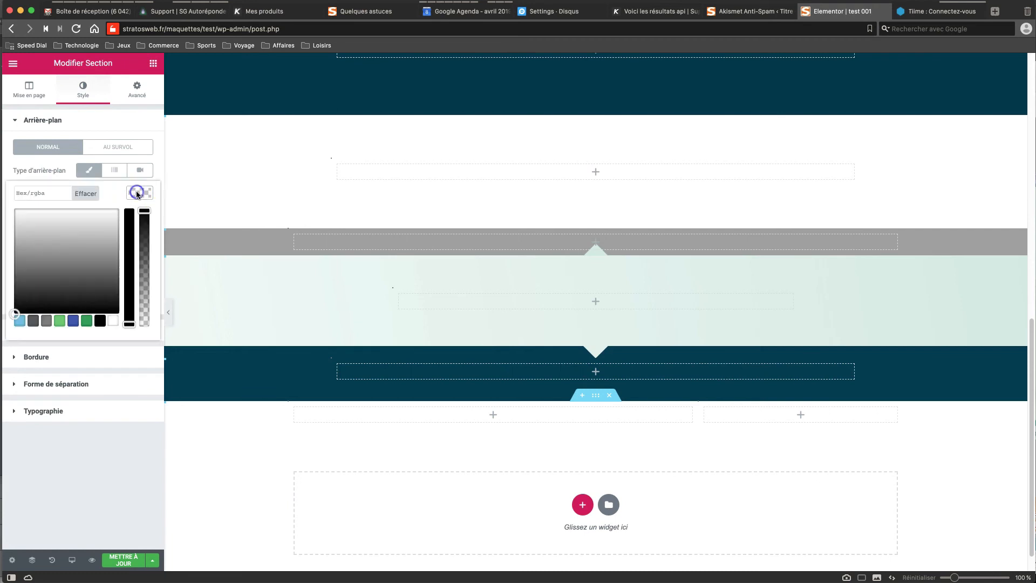
{"action": "left_click", "coordinate": [74, 287]}
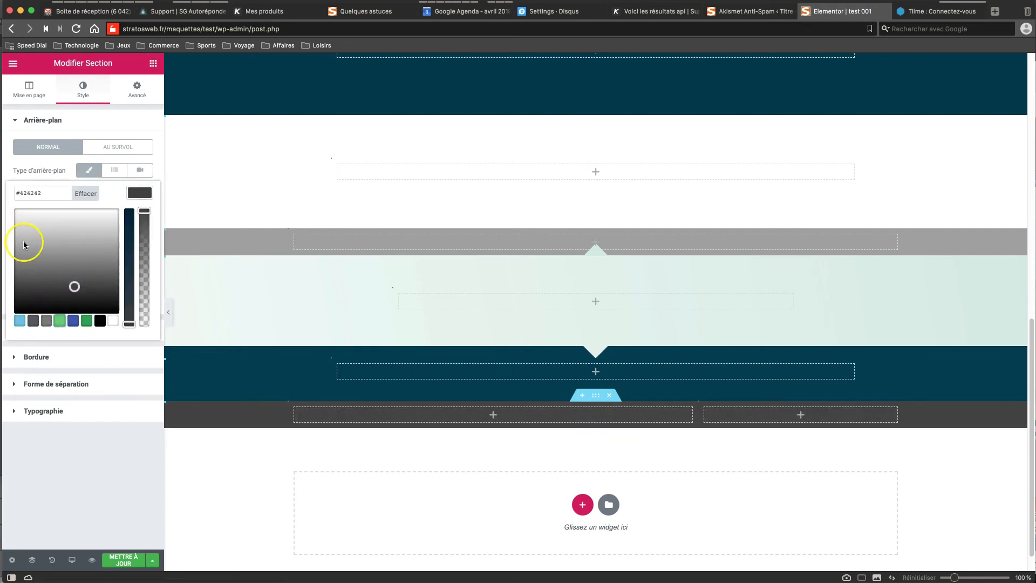
{"action": "left_click", "coordinate": [59, 320]}
{"action": "left_click_drag", "start_coordinate": [35, 254], "coordinate": [20, 215]}
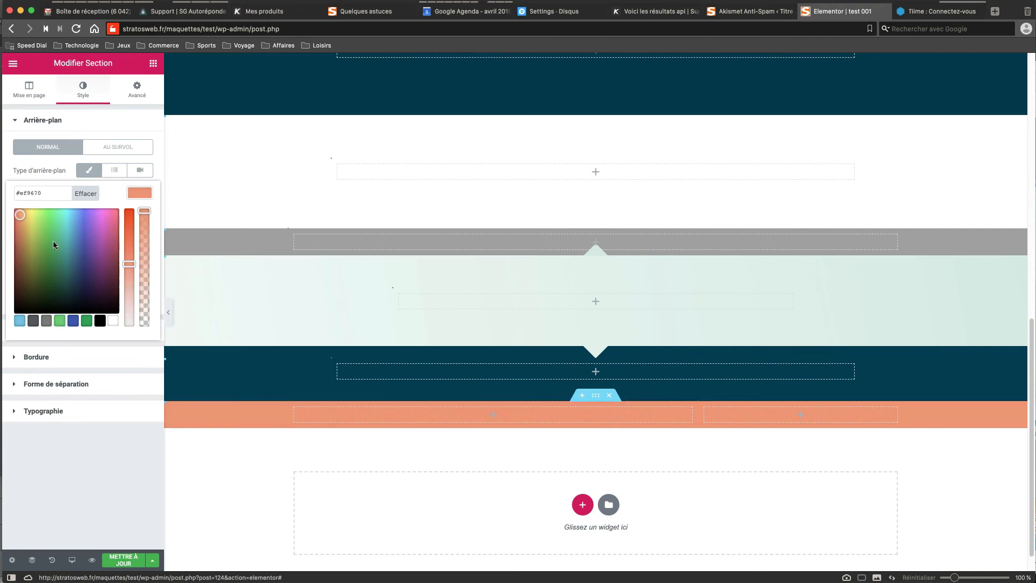